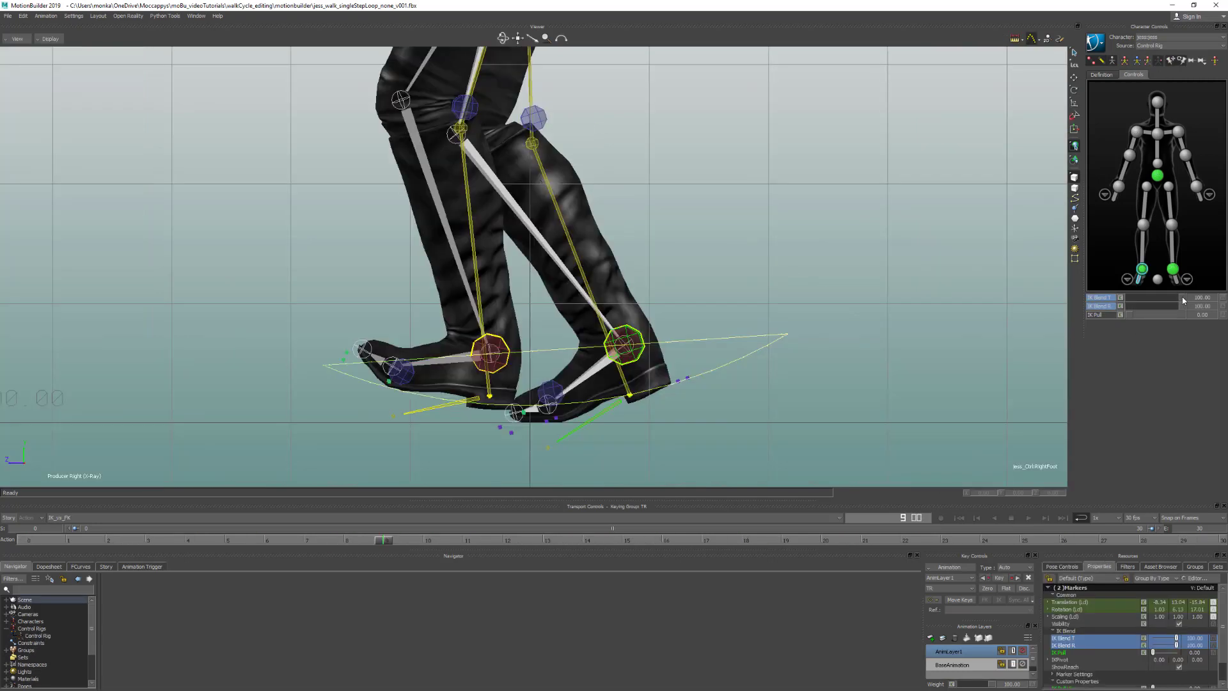
Step: Lower the right ankle's IK Blend T and R, and shift the head effector horizontally in the side view
{"action": "left_click_drag", "start_coordinate": [1183, 300], "coordinate": [1122, 298]}
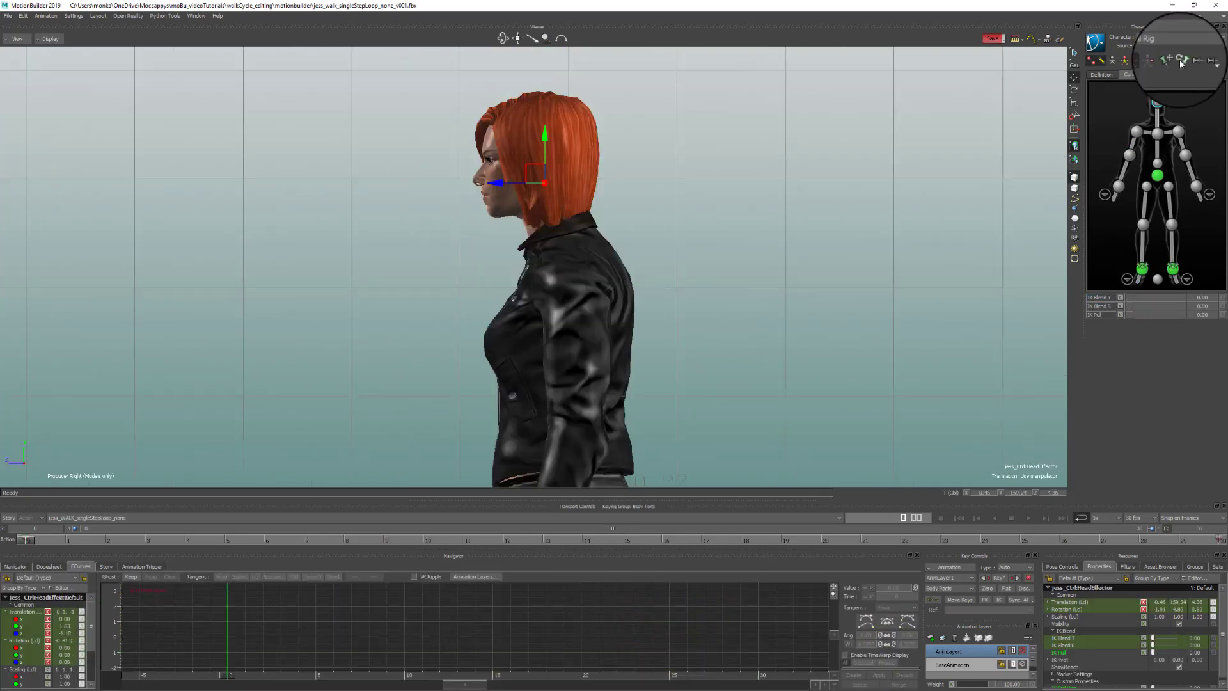
{"action": "left_click", "coordinate": [1181, 61]}
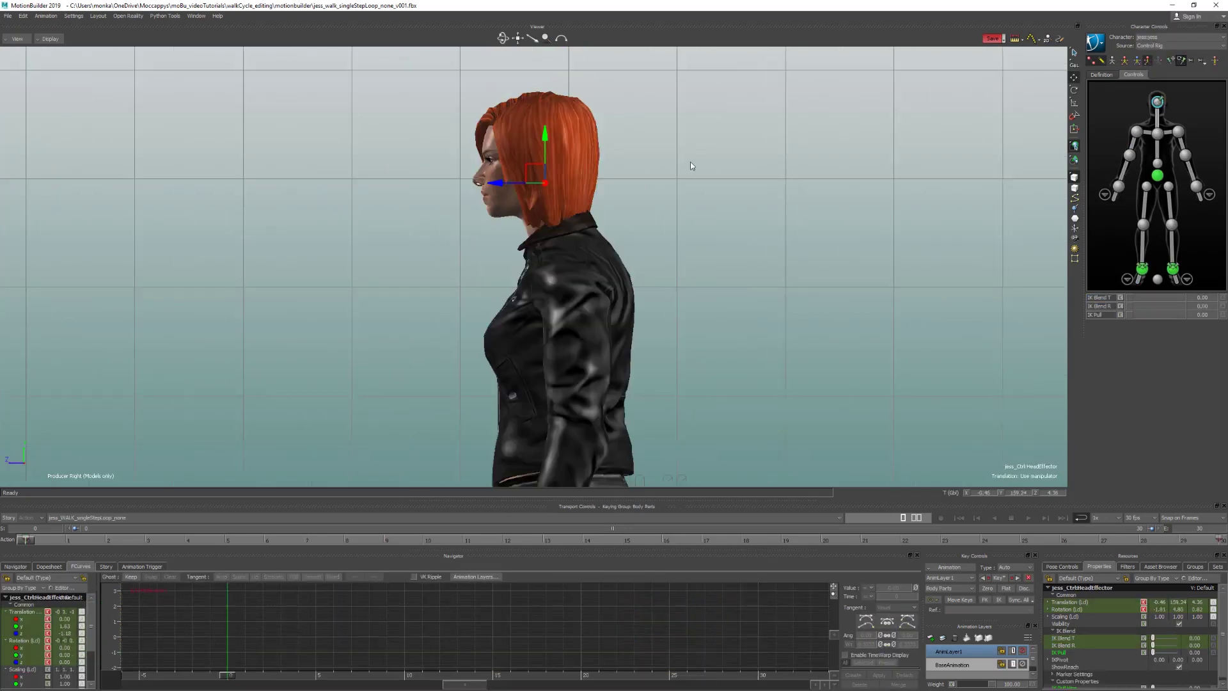
{"action": "left_click_drag", "start_coordinate": [527, 172], "coordinate": [550, 171]}
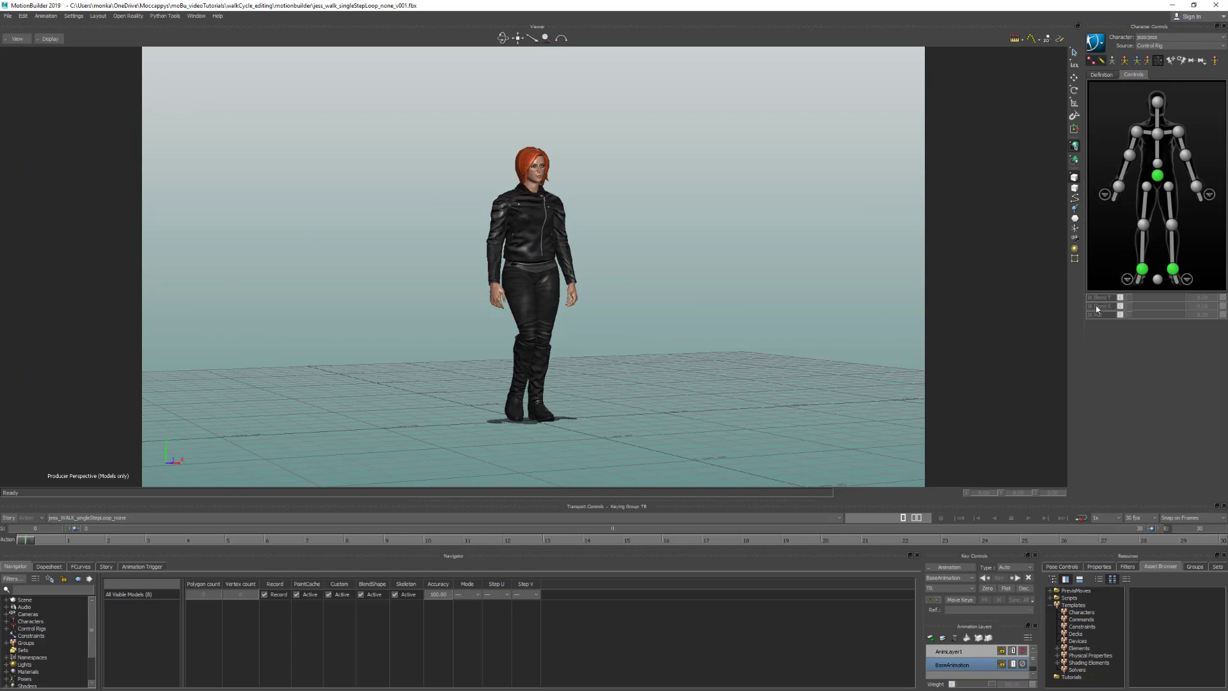
Step: Switch to the IK_vs_FK take and play the walk from its first frame in the side view
{"action": "left_click", "coordinate": [89, 517]}
{"action": "left_click", "coordinate": [61, 542]}
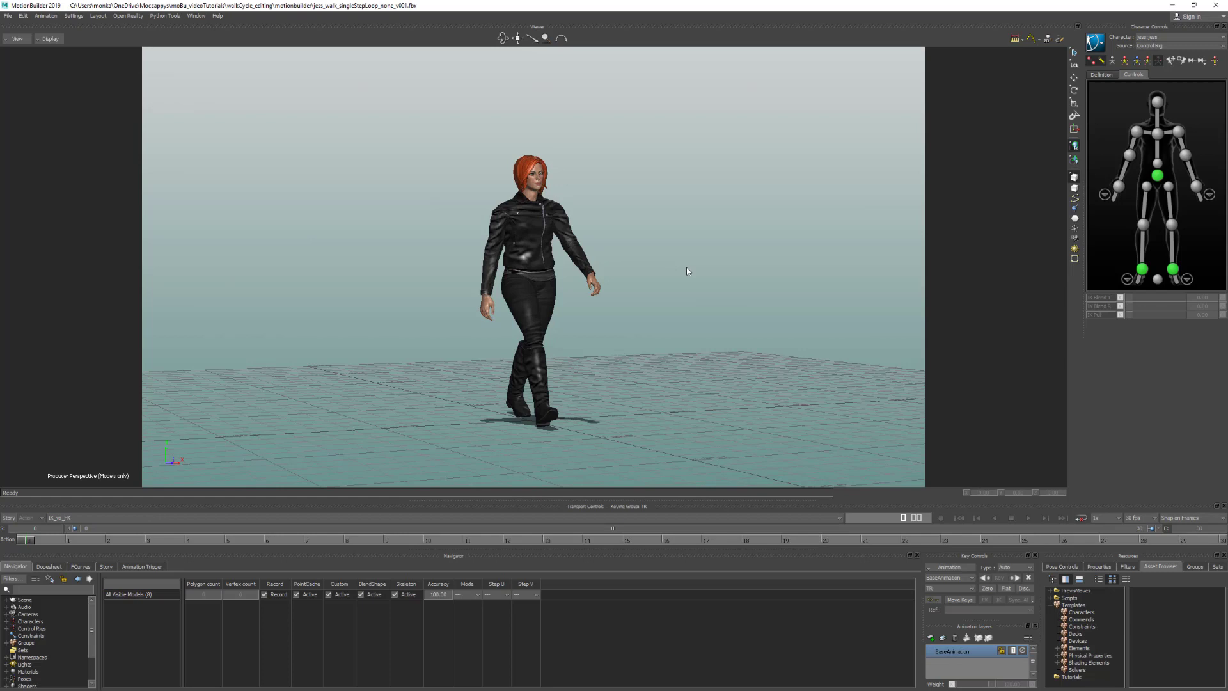
{"action": "key", "text": "ctrl+r"}
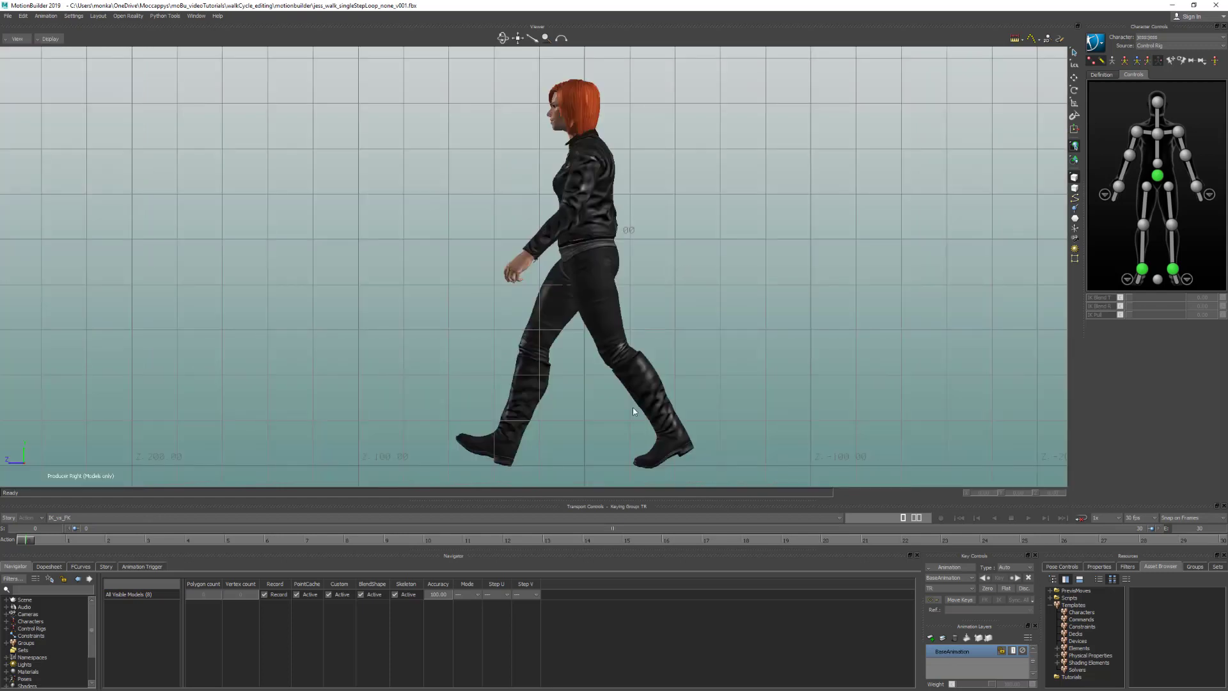
{"action": "left_click_drag", "start_coordinate": [27, 540], "coordinate": [1164, 578]}
{"action": "left_click", "coordinate": [960, 518]}
{"action": "left_click", "coordinate": [1028, 519]}
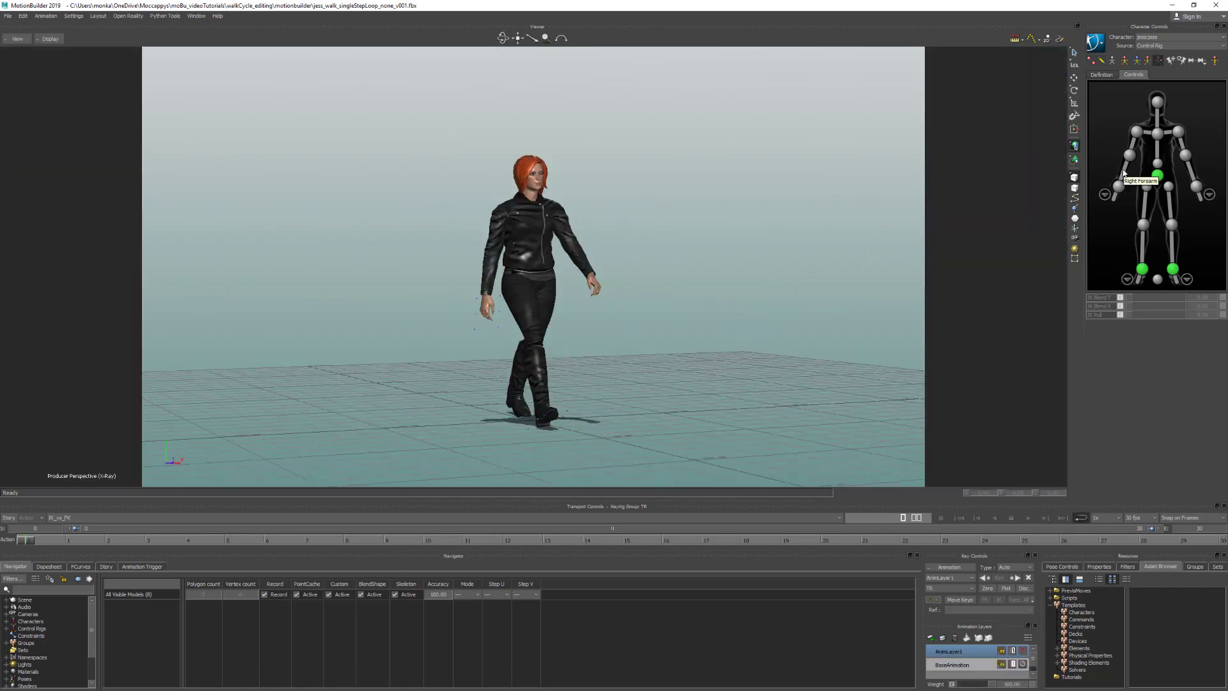
Step: Select the right forearm and show the FK skeleton and IK effectors together on the character in the side view
{"action": "left_click", "coordinate": [1124, 172]}
{"action": "left_click", "coordinate": [1098, 61]}
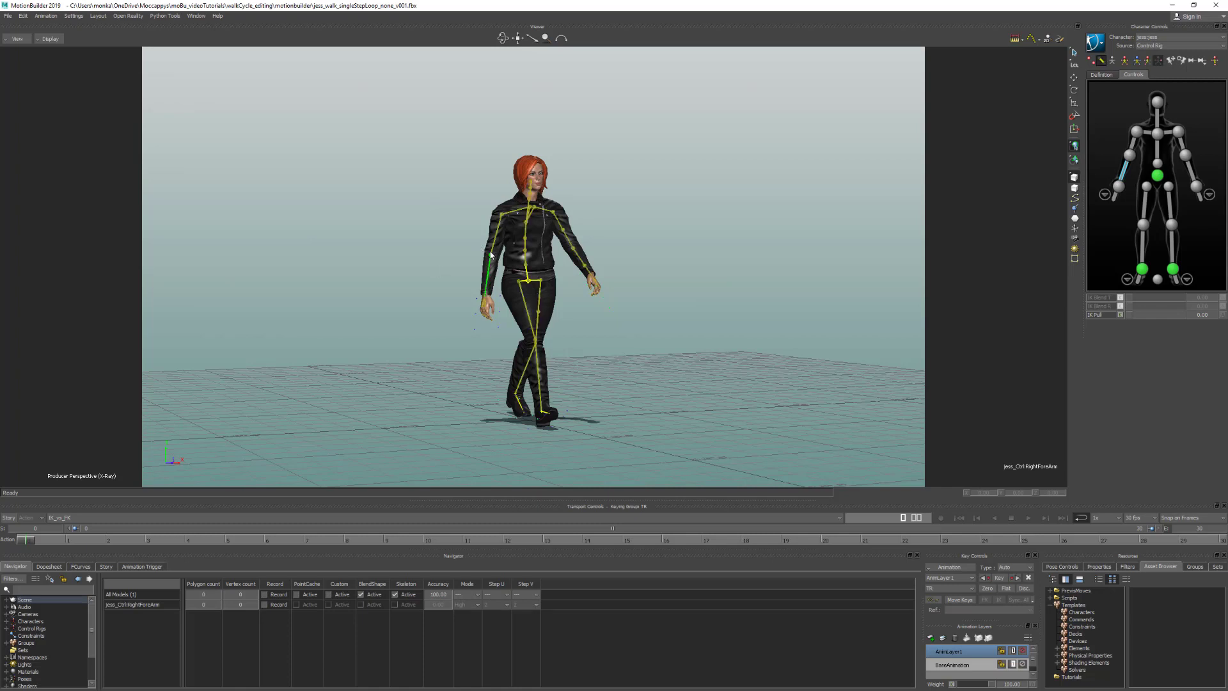
{"action": "left_click", "coordinate": [1091, 60]}
{"action": "left_click", "coordinate": [1103, 60]}
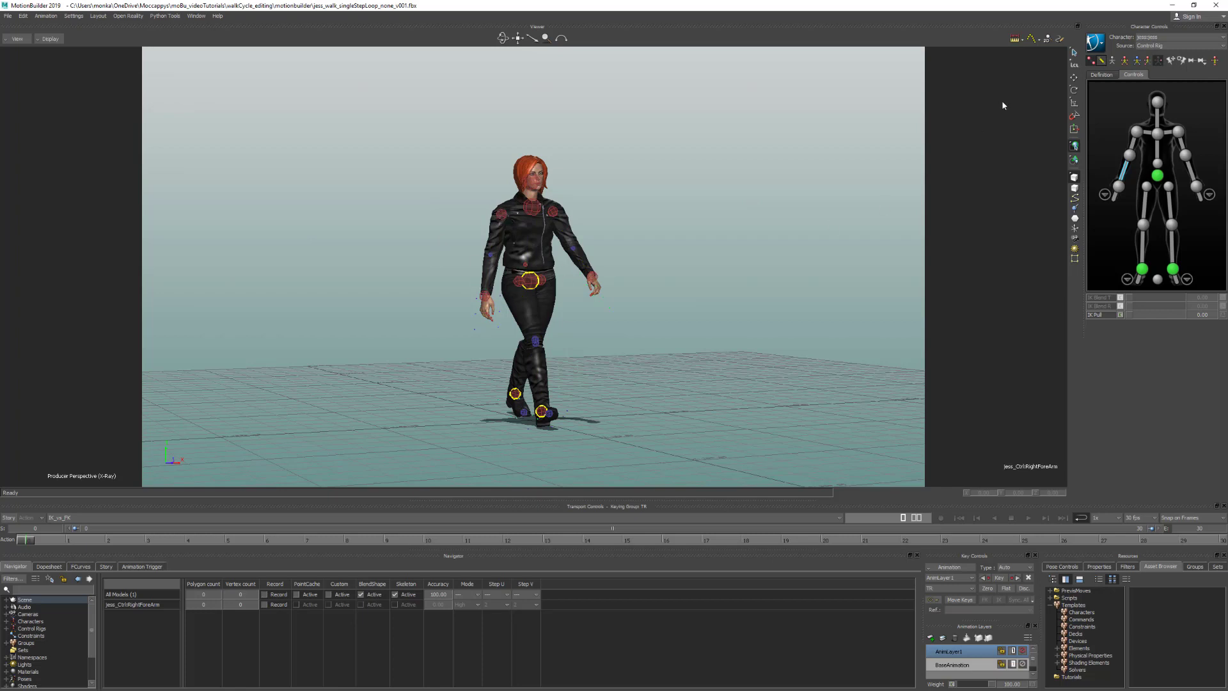
{"action": "left_click", "coordinate": [1100, 61]}
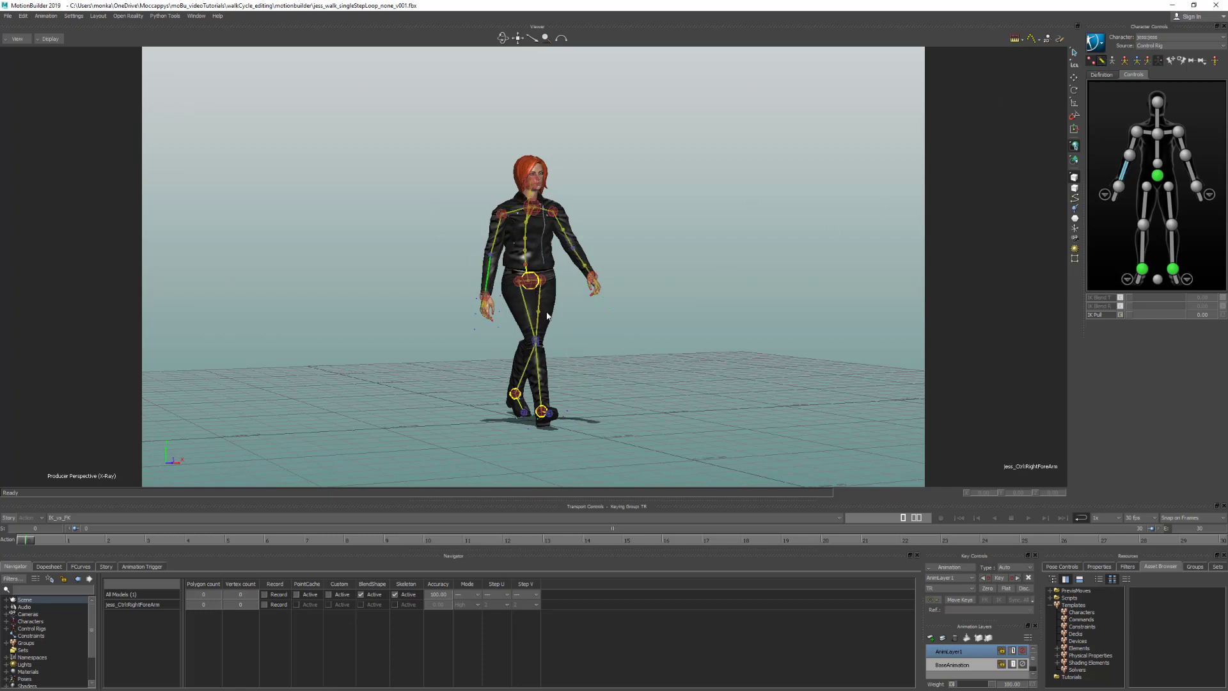
{"action": "key", "text": "ctrl+r"}
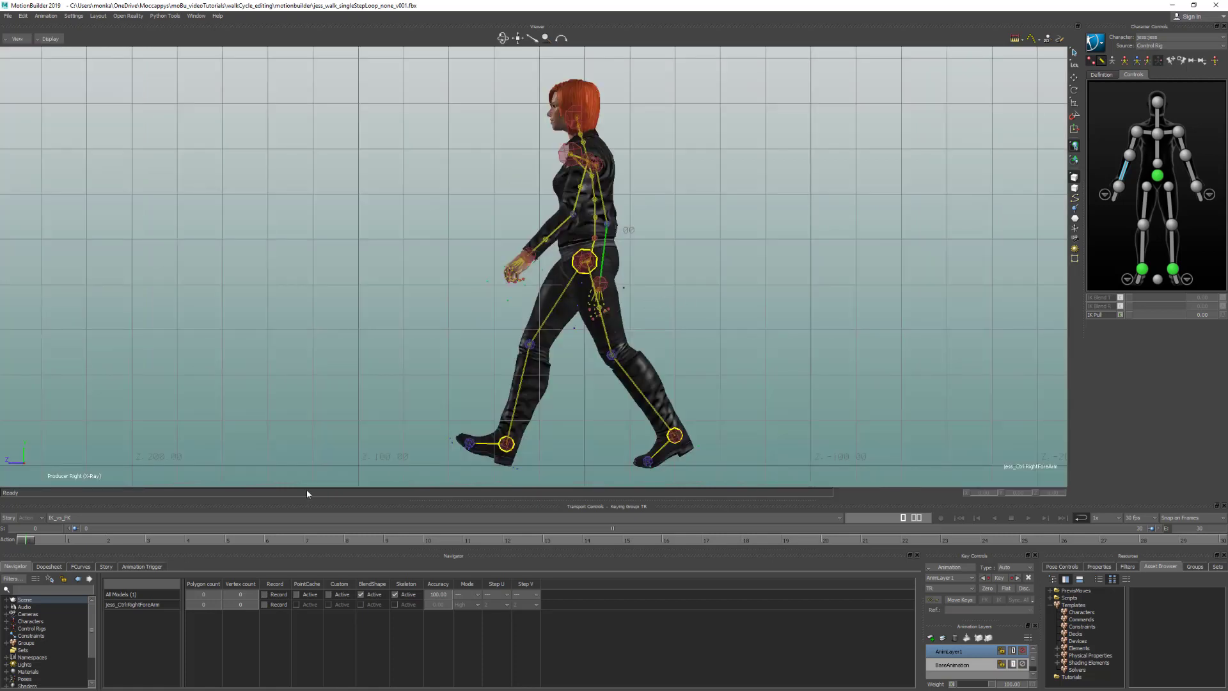
{"action": "mouse_move", "coordinate": [30, 543]}
{"action": "left_mouse_down"}
{"action": "mouse_move", "coordinate": [1218, 521]}
{"action": "mouse_move", "coordinate": [26, 535]}
{"action": "left_mouse_up"}
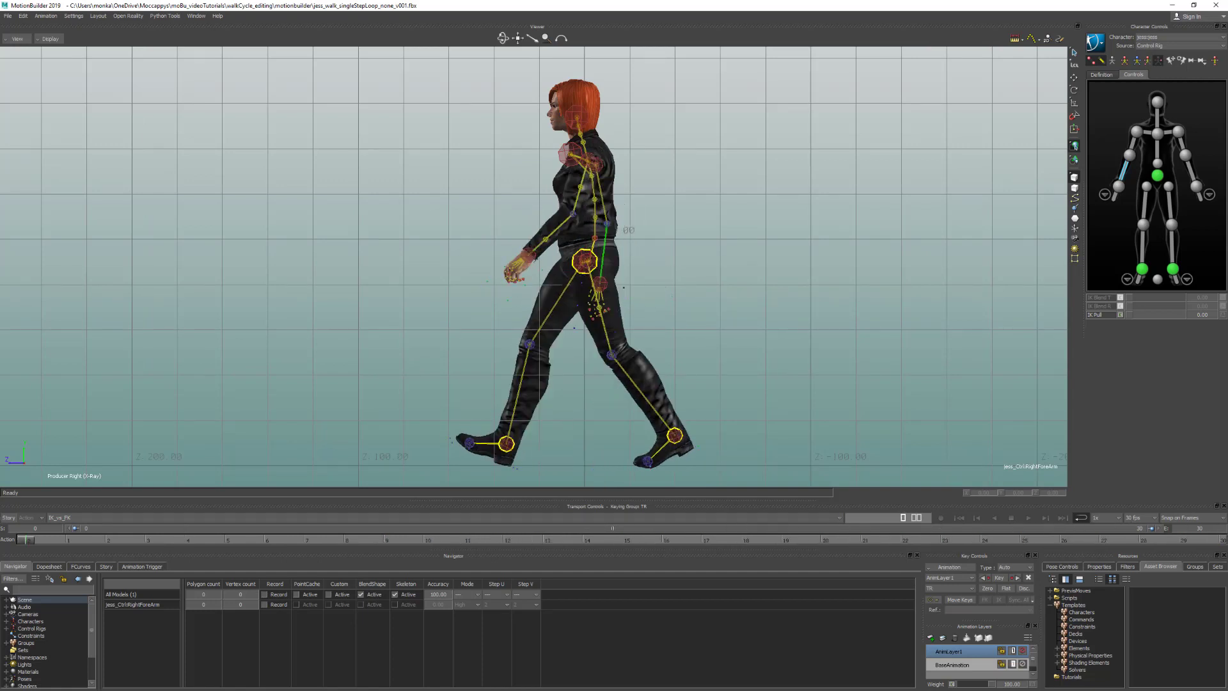
Step: Turn off Align Control Rig and Double Solving in the Control Rig's properties
{"action": "left_click", "coordinate": [6, 629]}
{"action": "left_click", "coordinate": [38, 635]}
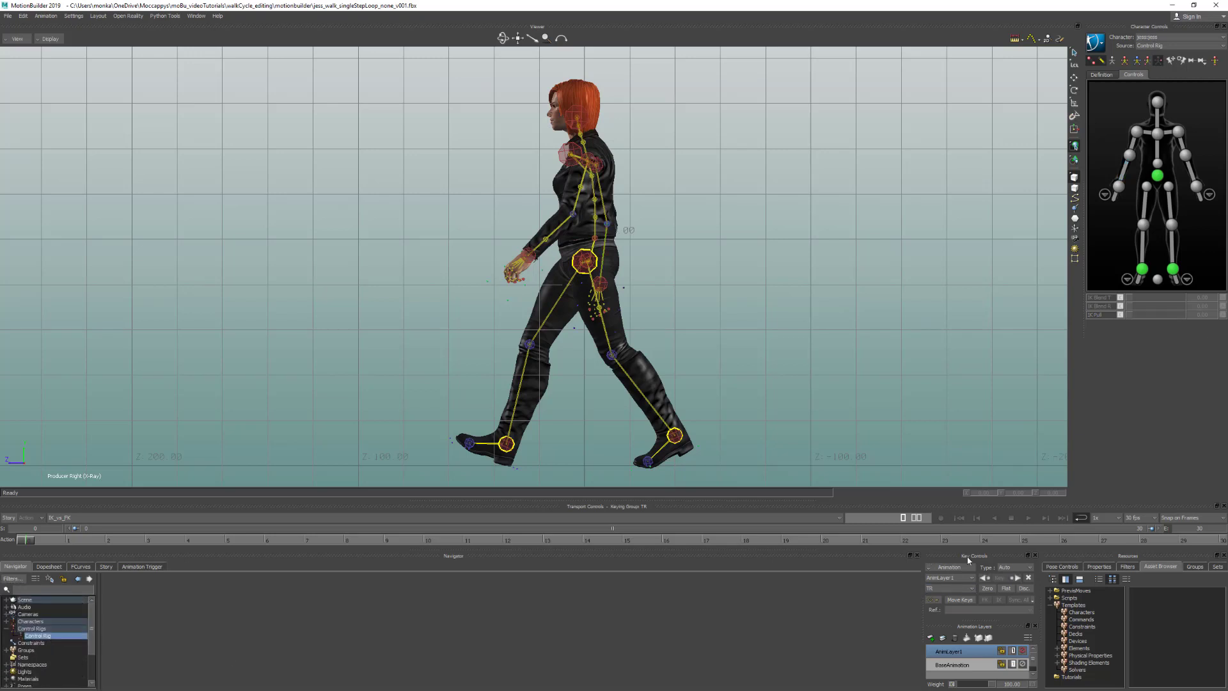
{"action": "left_click", "coordinate": [1101, 567]}
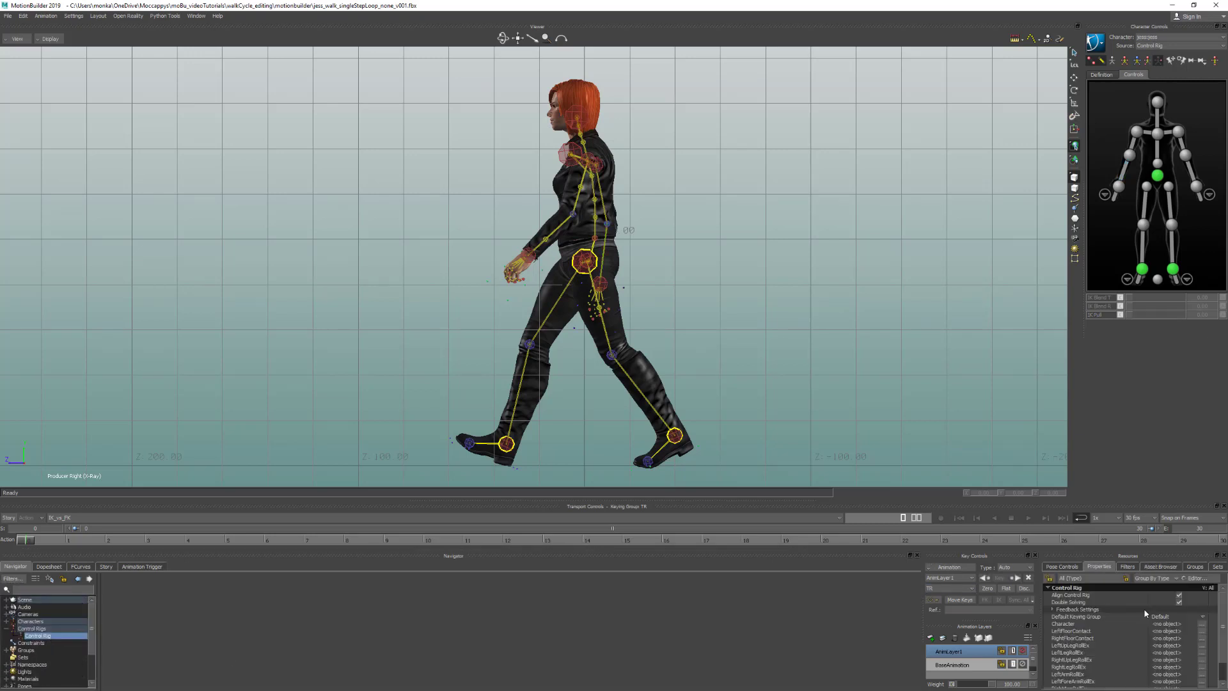
{"action": "left_click", "coordinate": [1179, 595]}
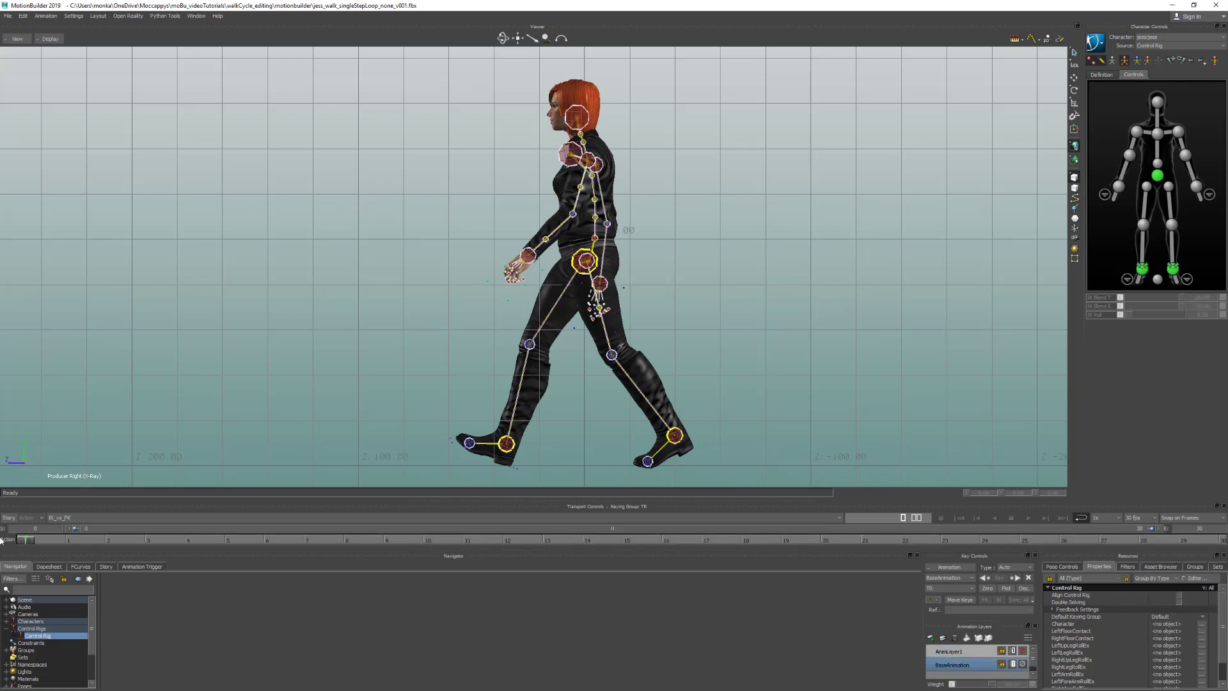
Step: Show motion trajectories and compare the paths of the right ankle IK effector and the right foot FK bone across the step
{"action": "left_click_drag", "start_coordinate": [90, 537], "coordinate": [384, 538]}
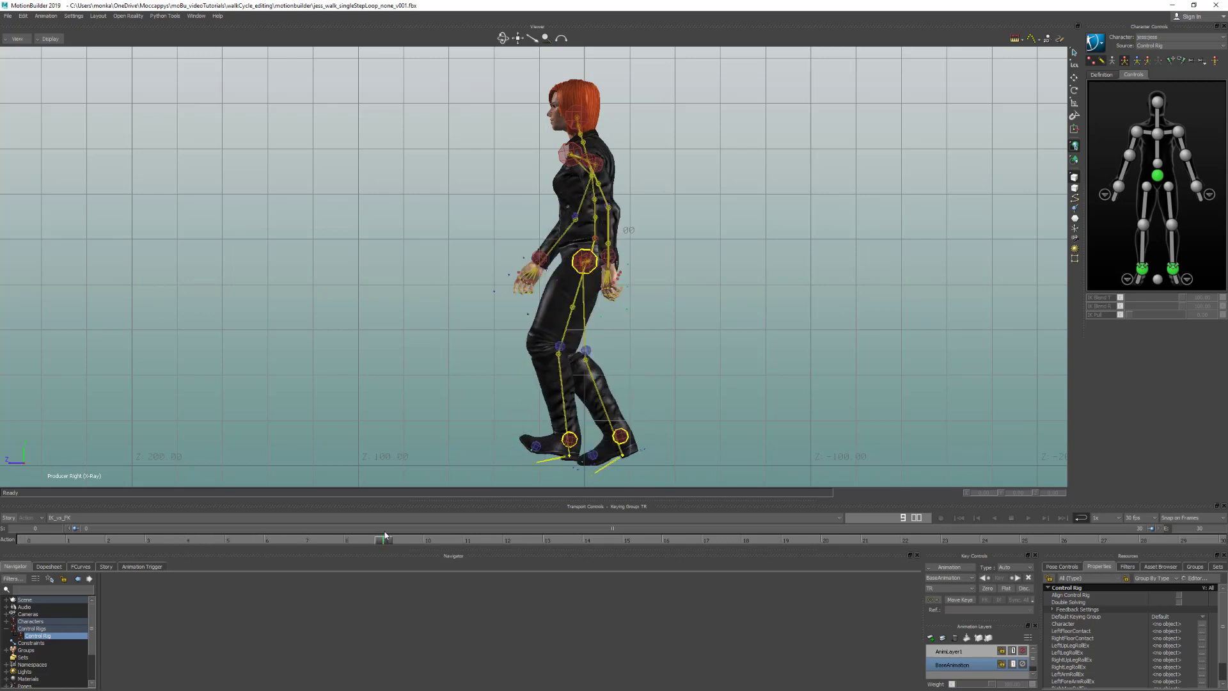
{"action": "left_click", "coordinate": [621, 436]}
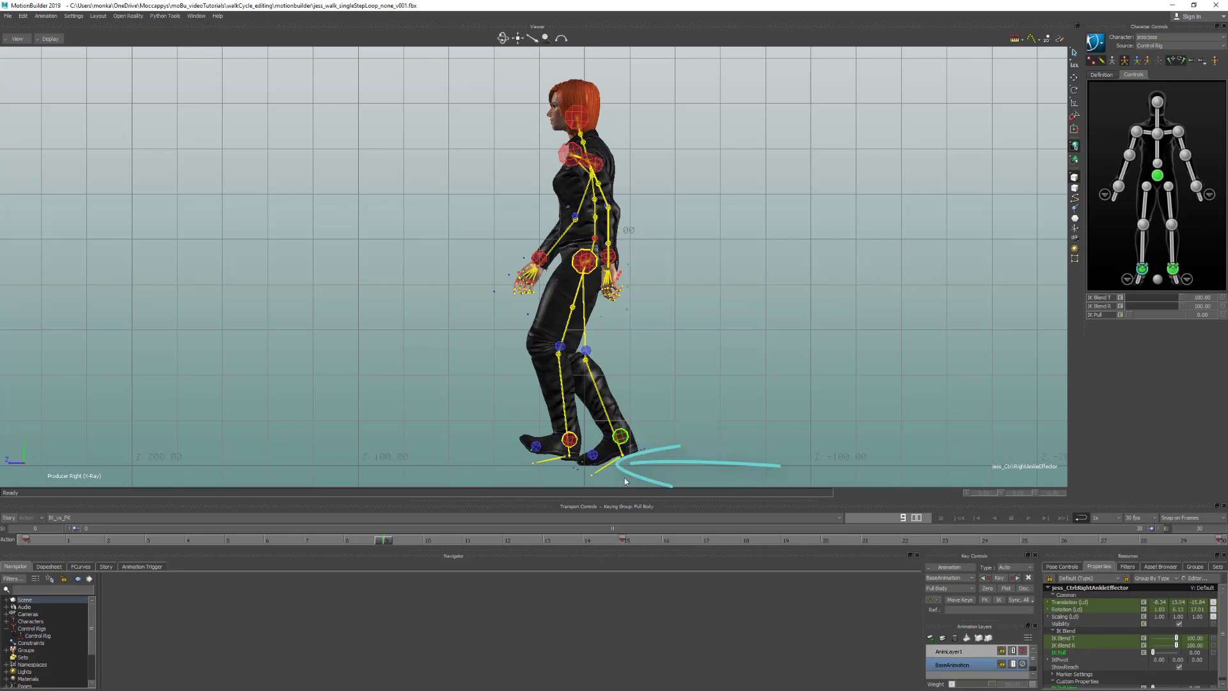
{"action": "left_click", "coordinate": [1031, 38]}
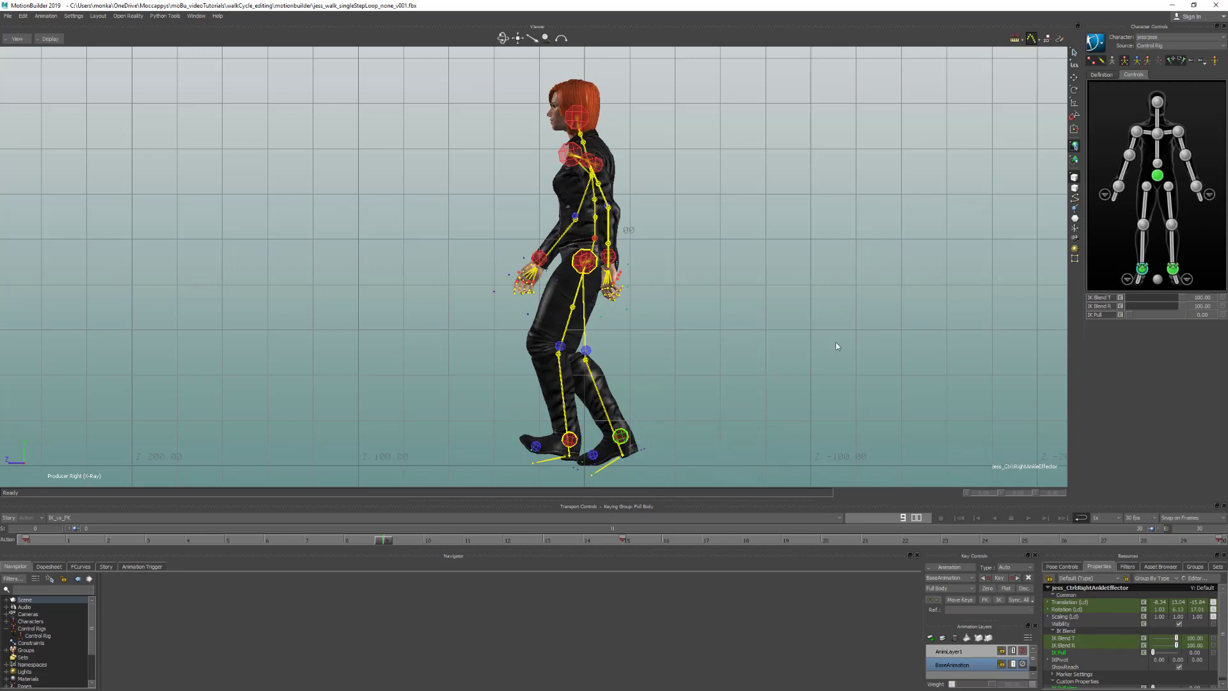
{"action": "left_click", "coordinate": [25, 540]}
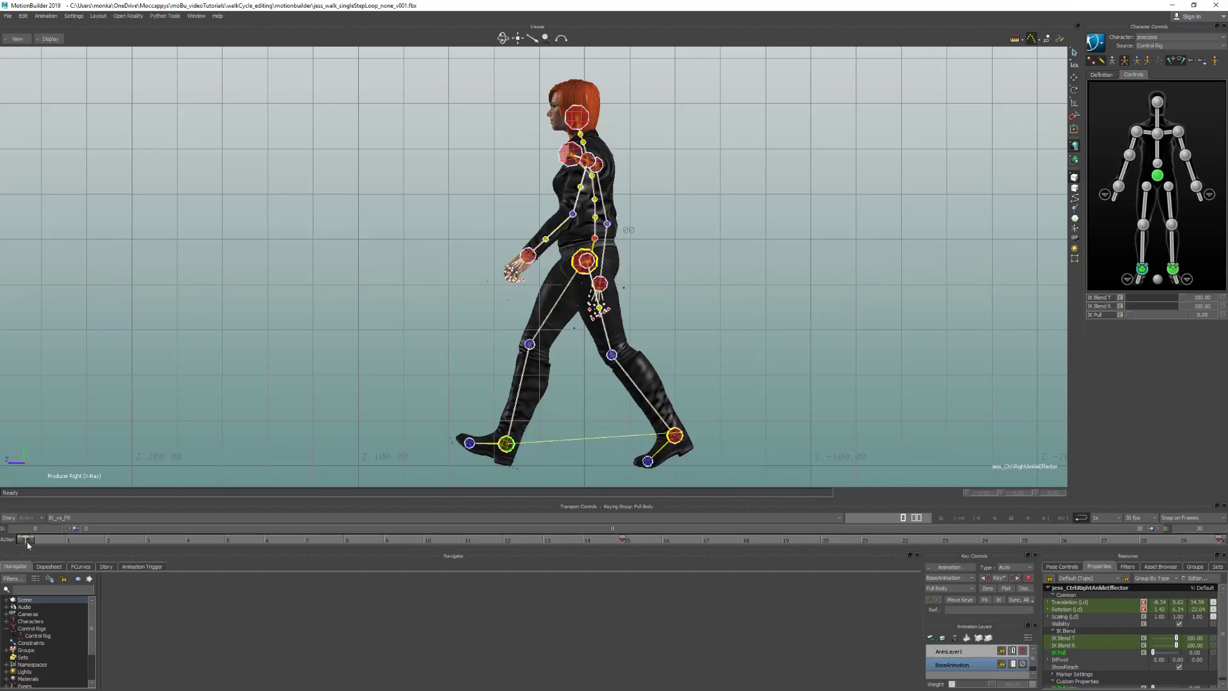
{"action": "left_click_drag", "start_coordinate": [28, 543], "coordinate": [543, 518]}
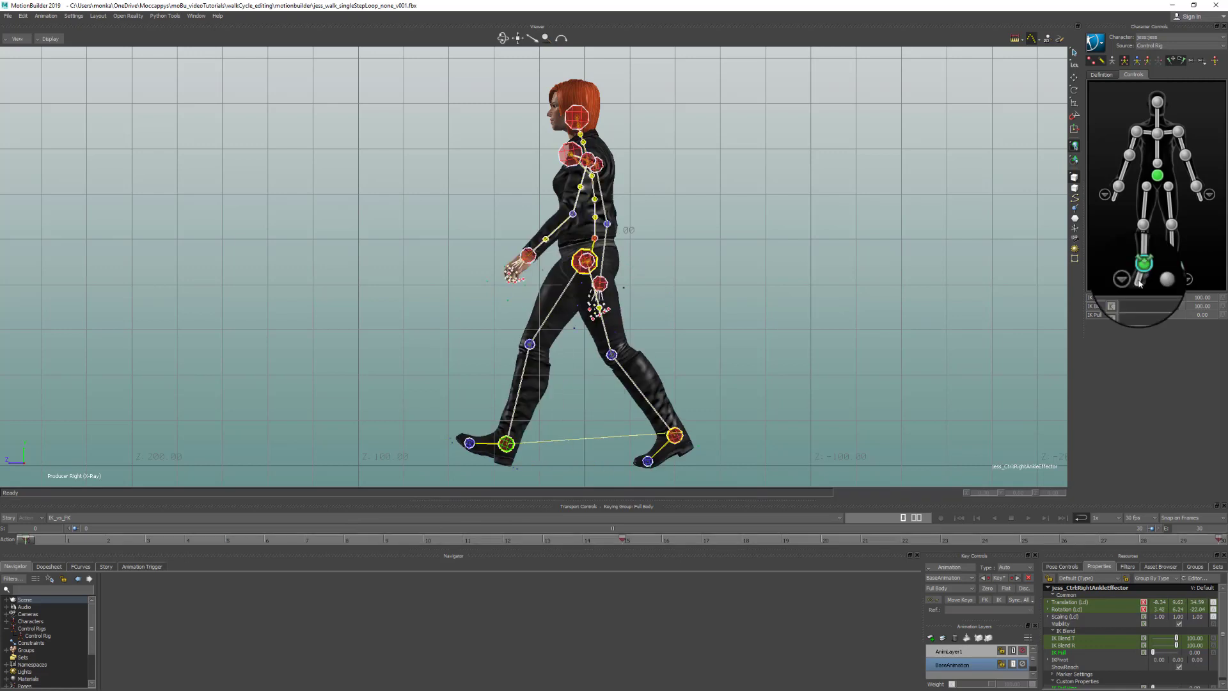
{"action": "left_click", "coordinate": [1140, 284]}
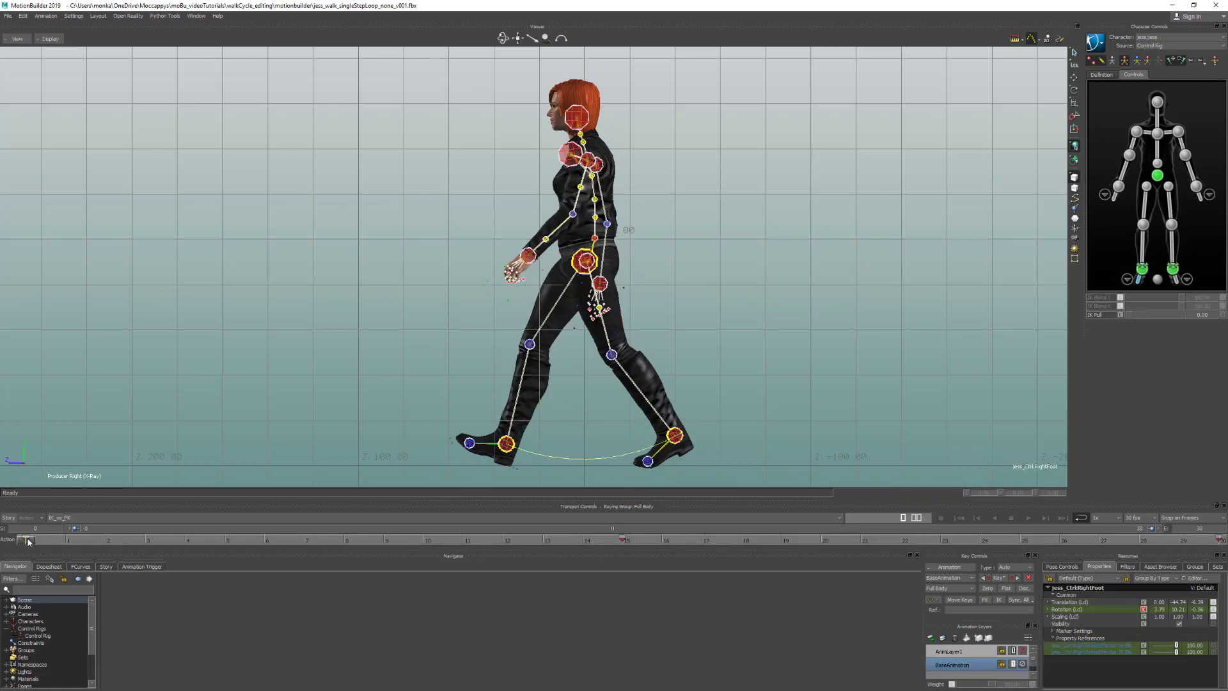
Step: Scrub through the step to compare the left wrist IK effector's path with the left hand FK bone's path
{"action": "left_click", "coordinate": [1196, 186]}
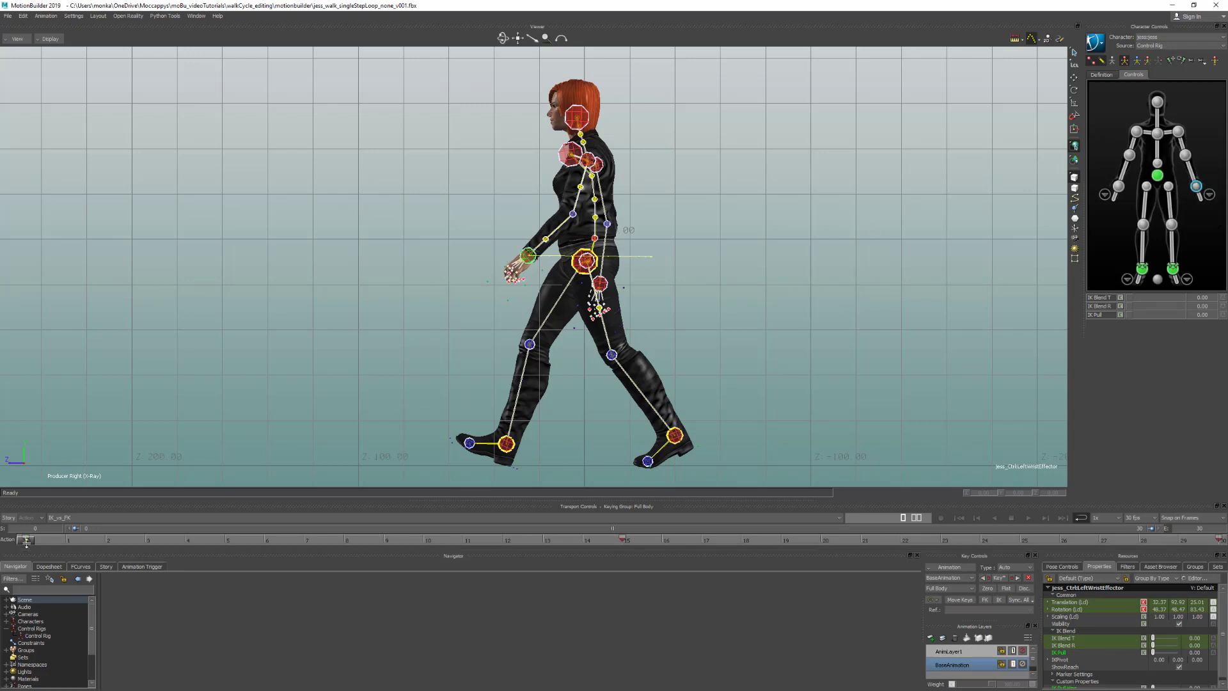
{"action": "left_click_drag", "start_coordinate": [27, 541], "coordinate": [625, 547]}
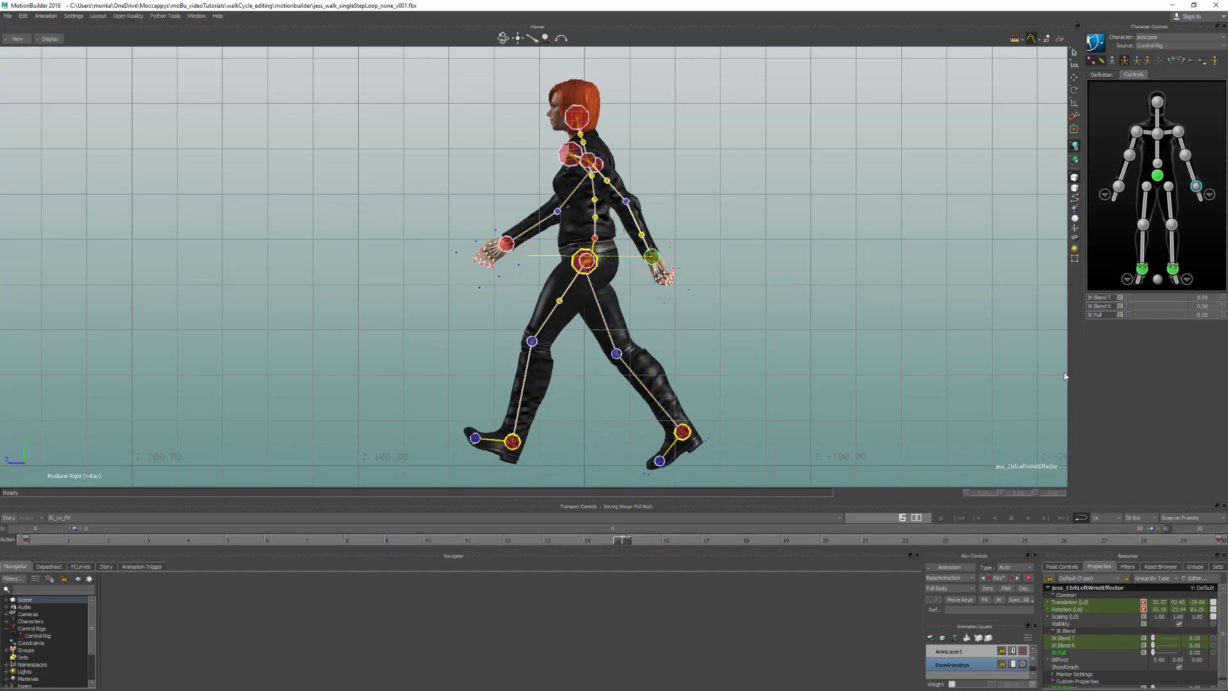
{"action": "left_click", "coordinate": [1201, 199]}
{"action": "left_click_drag", "start_coordinate": [617, 542], "coordinate": [14, 494]}
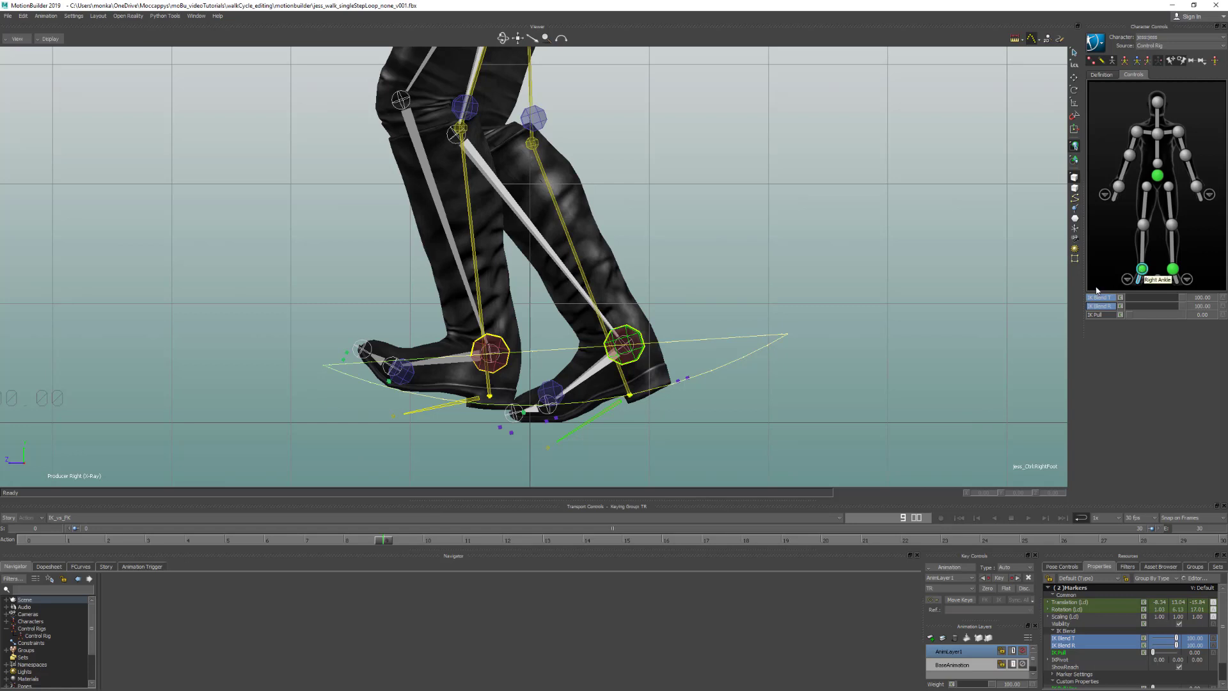
Step: Vary the right ankle's IK Blend T and R, and scrub through the step with its effector selected
{"action": "mouse_move", "coordinate": [1184, 297]}
{"action": "left_mouse_down"}
{"action": "mouse_move", "coordinate": [1121, 297]}
{"action": "mouse_move", "coordinate": [1195, 293]}
{"action": "left_mouse_up"}
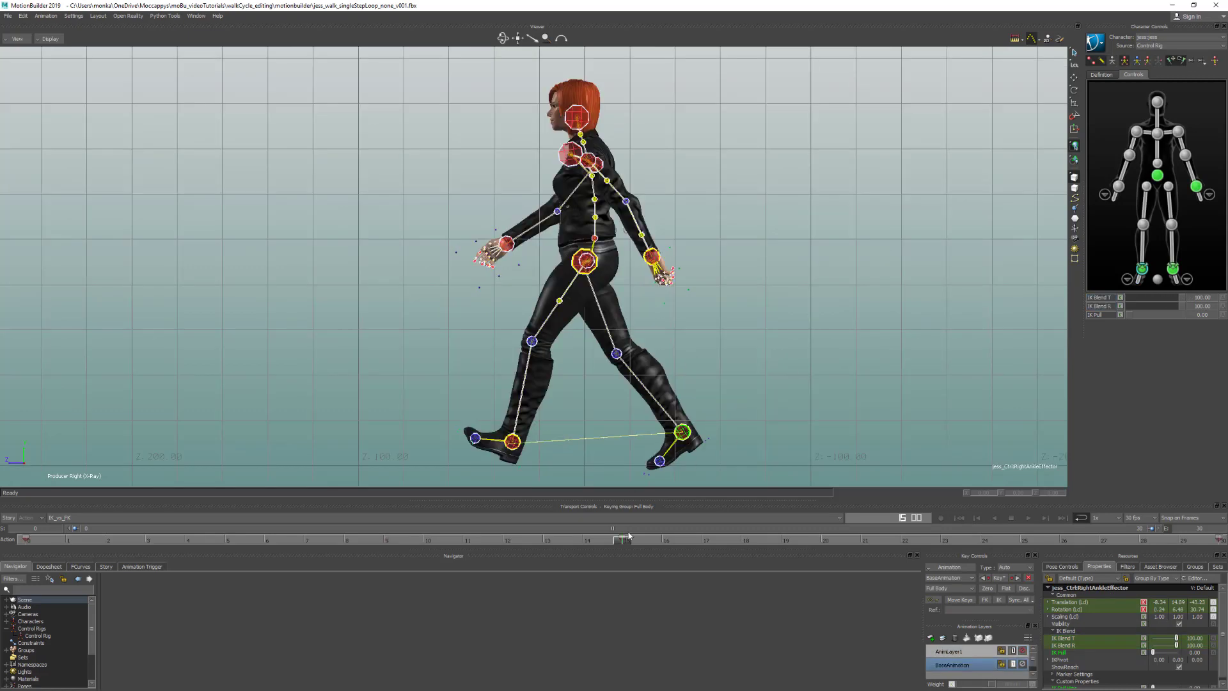
{"action": "mouse_move", "coordinate": [622, 540]}
{"action": "left_mouse_down"}
{"action": "mouse_move", "coordinate": [39, 534]}
{"action": "mouse_move", "coordinate": [642, 548]}
{"action": "left_mouse_up"}
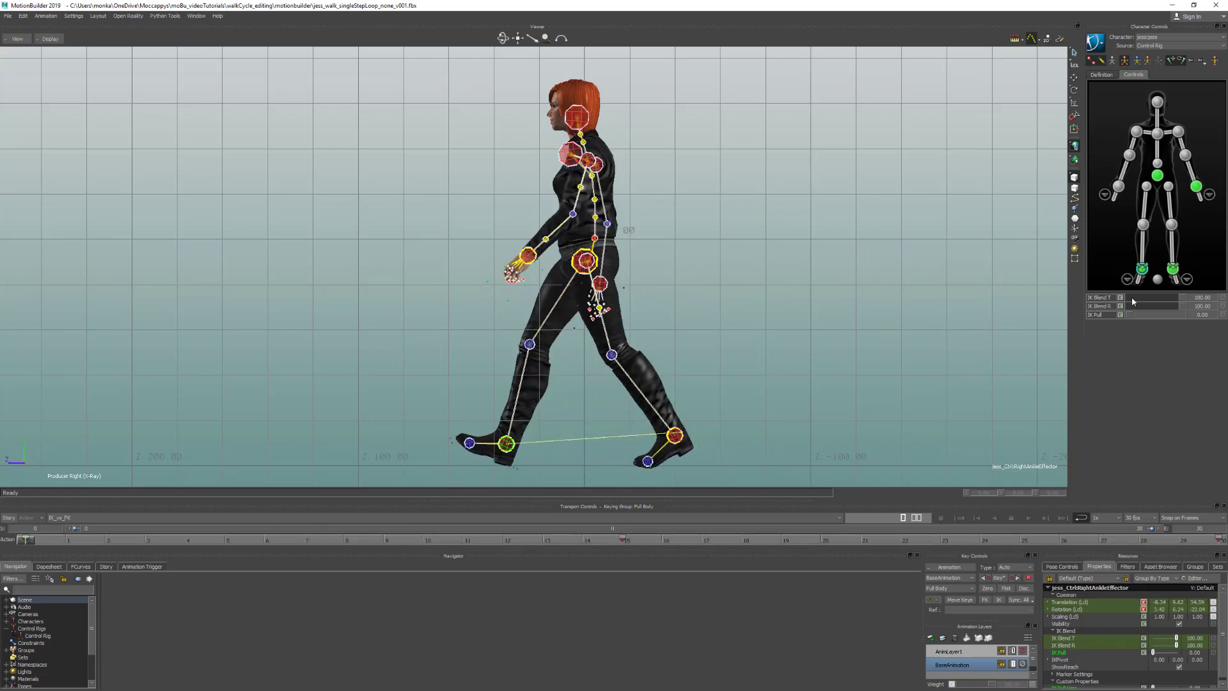
Step: Check the left wrist effector's IK Blend values and scrub the walk with the left hand FK bone selected
{"action": "left_click", "coordinate": [1196, 186]}
{"action": "left_click_drag", "start_coordinate": [1116, 299], "coordinate": [1116, 307]}
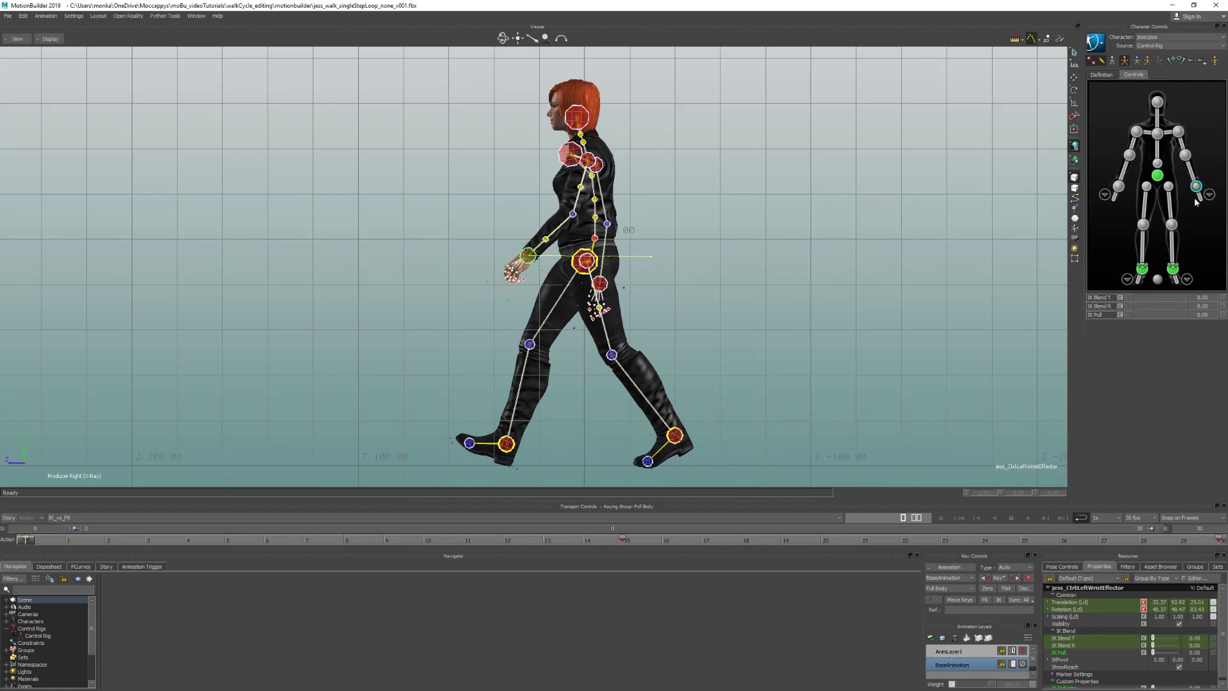
{"action": "left_click", "coordinate": [1199, 197]}
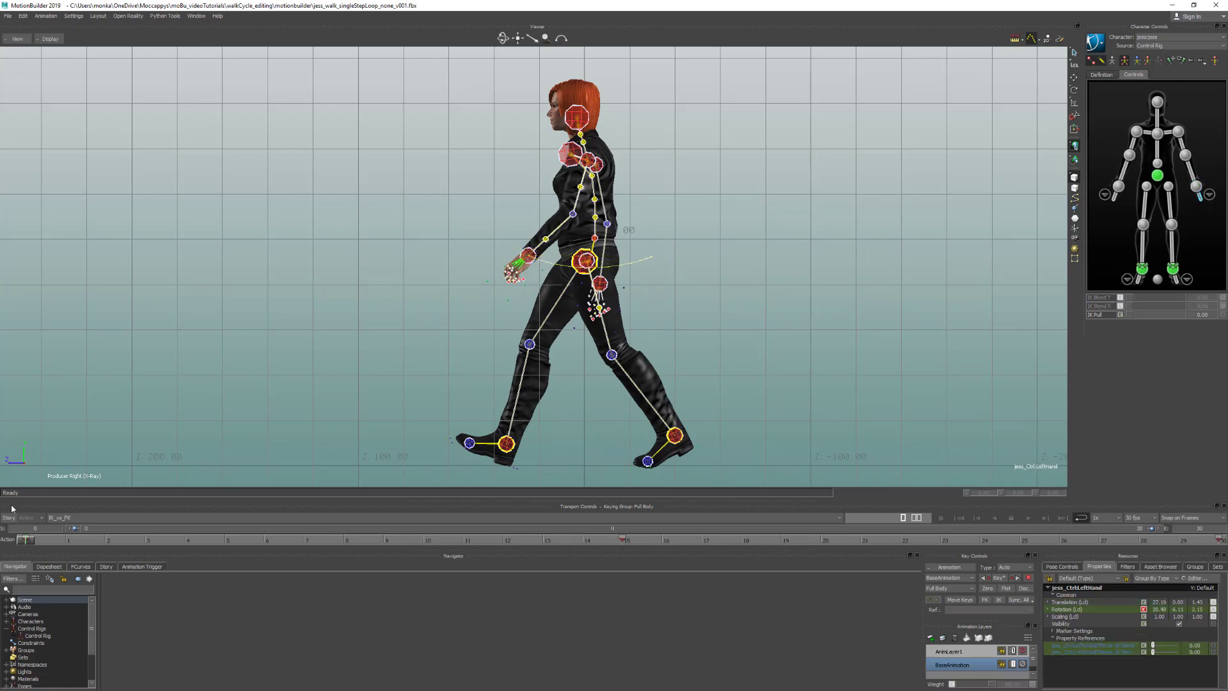
{"action": "left_click_drag", "start_coordinate": [33, 541], "coordinate": [704, 544]}
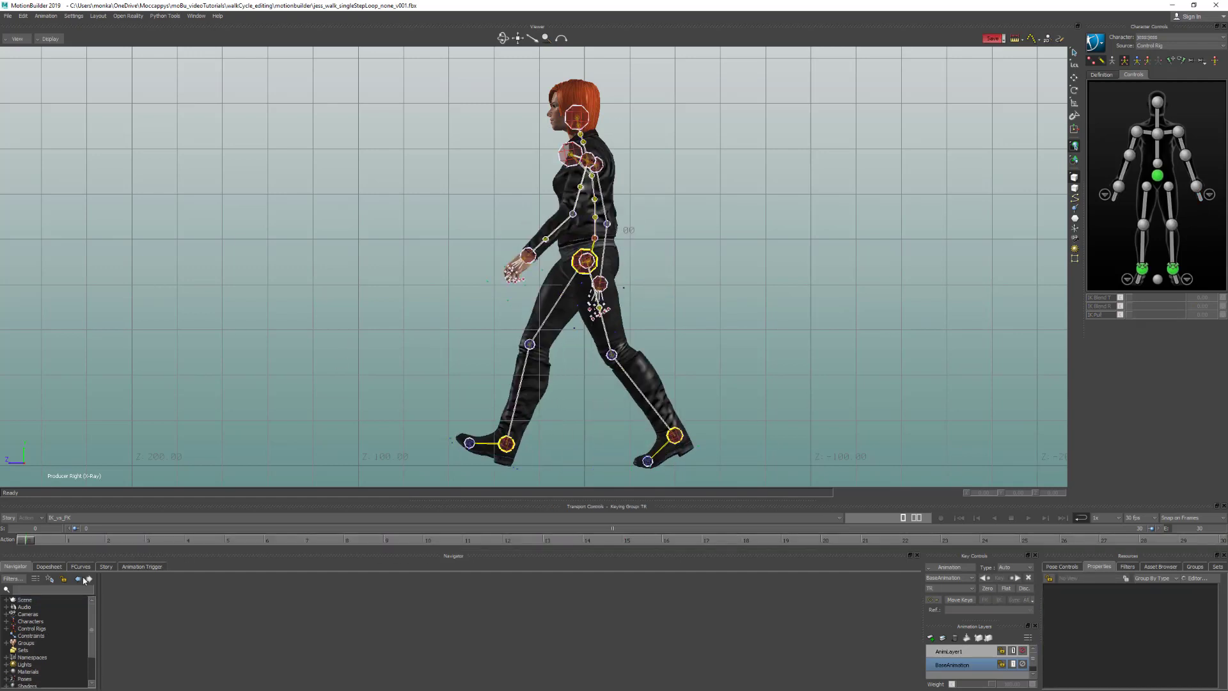
Step: Turn Align Control Rig and Double Solving back on in the Control Rig's properties
{"action": "left_click", "coordinate": [5, 628]}
{"action": "left_click", "coordinate": [39, 636]}
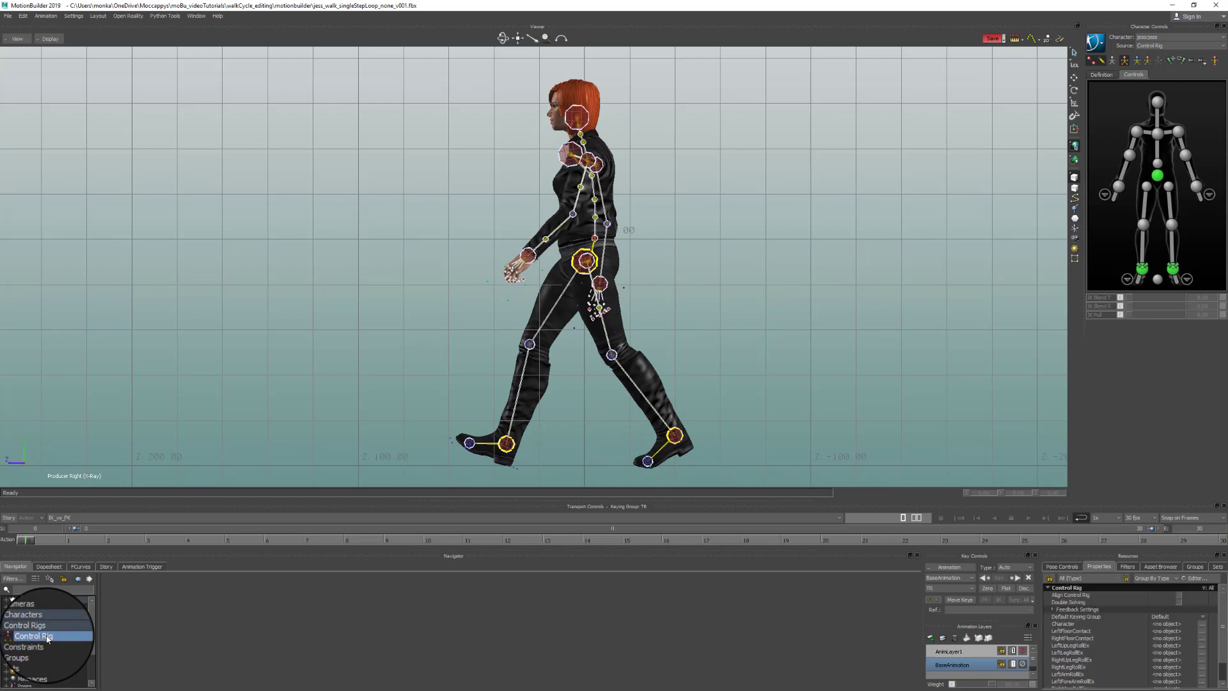
{"action": "left_click", "coordinate": [1179, 596]}
{"action": "left_click", "coordinate": [1179, 602]}
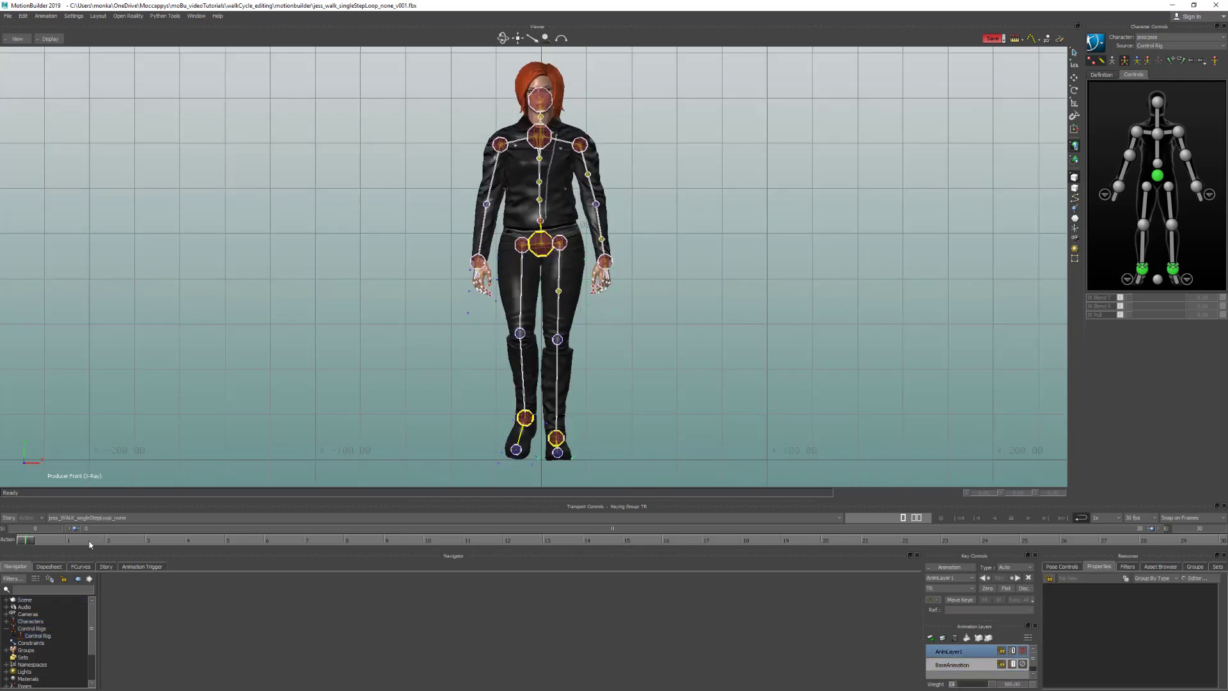
Step: Open the animation curves of the right upper arm in the front view of the jess_WALK_singleStepLoop_none take
{"action": "left_click", "coordinate": [80, 567]}
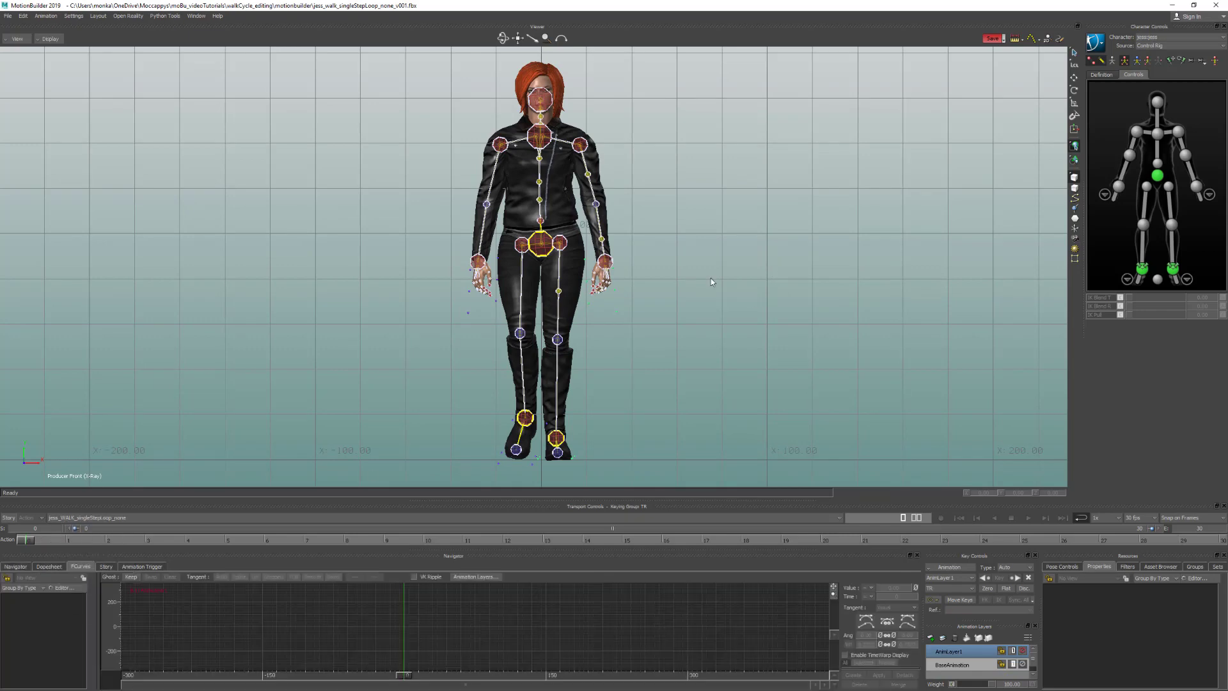
{"action": "left_click_drag", "start_coordinate": [670, 294], "coordinate": [759, 287], "text": "ctrl"}
{"action": "left_click", "coordinate": [486, 194]}
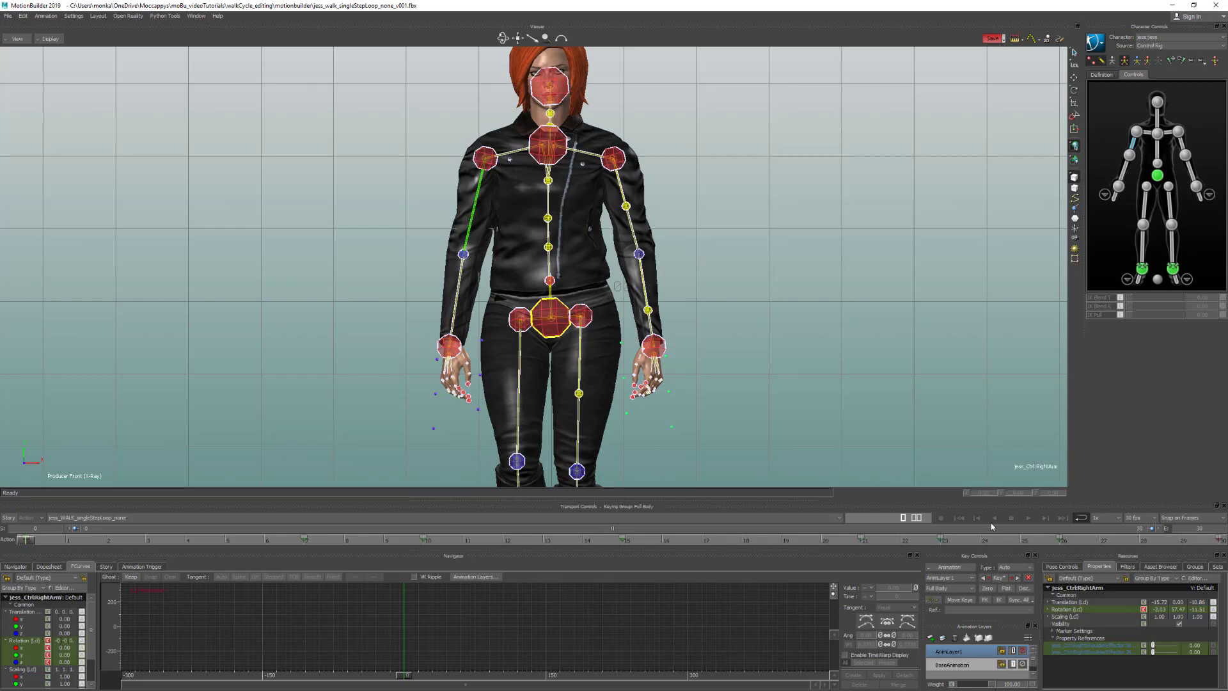
Step: Play the walk loop in the front view at reduced speed, examine the right hand's swing, and stop playback
{"action": "left_click", "coordinate": [1027, 517]}
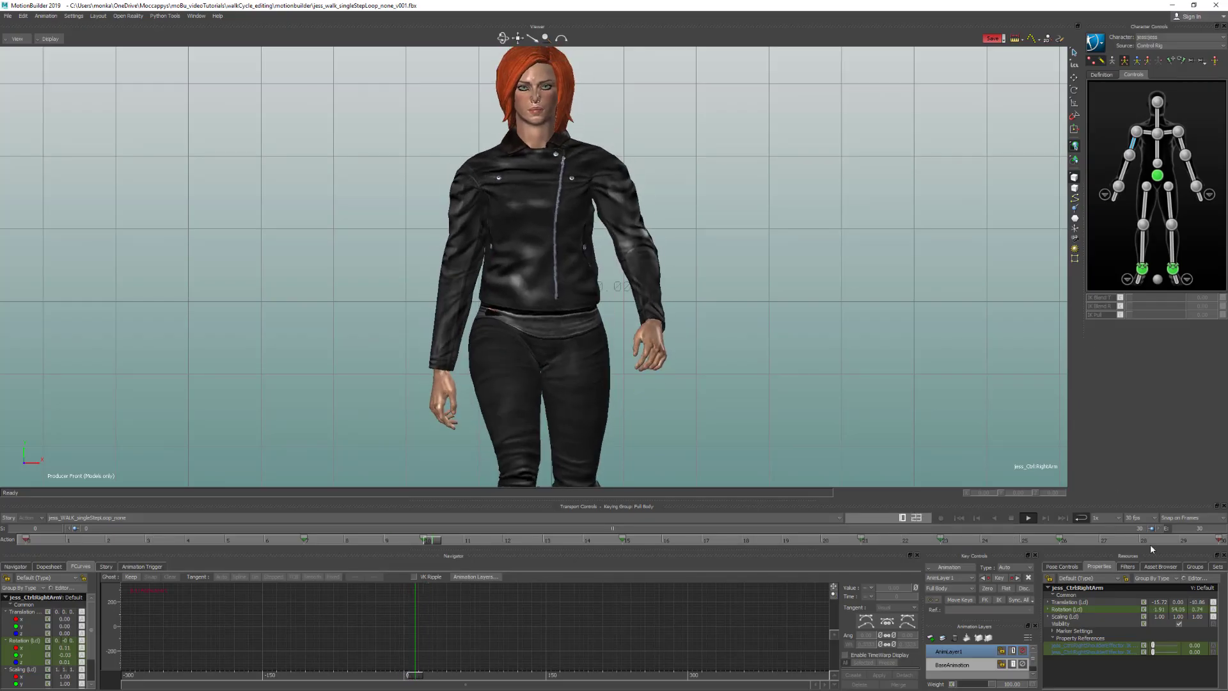
{"action": "left_click", "coordinate": [1107, 517]}
{"action": "left_click", "coordinate": [1101, 555]}
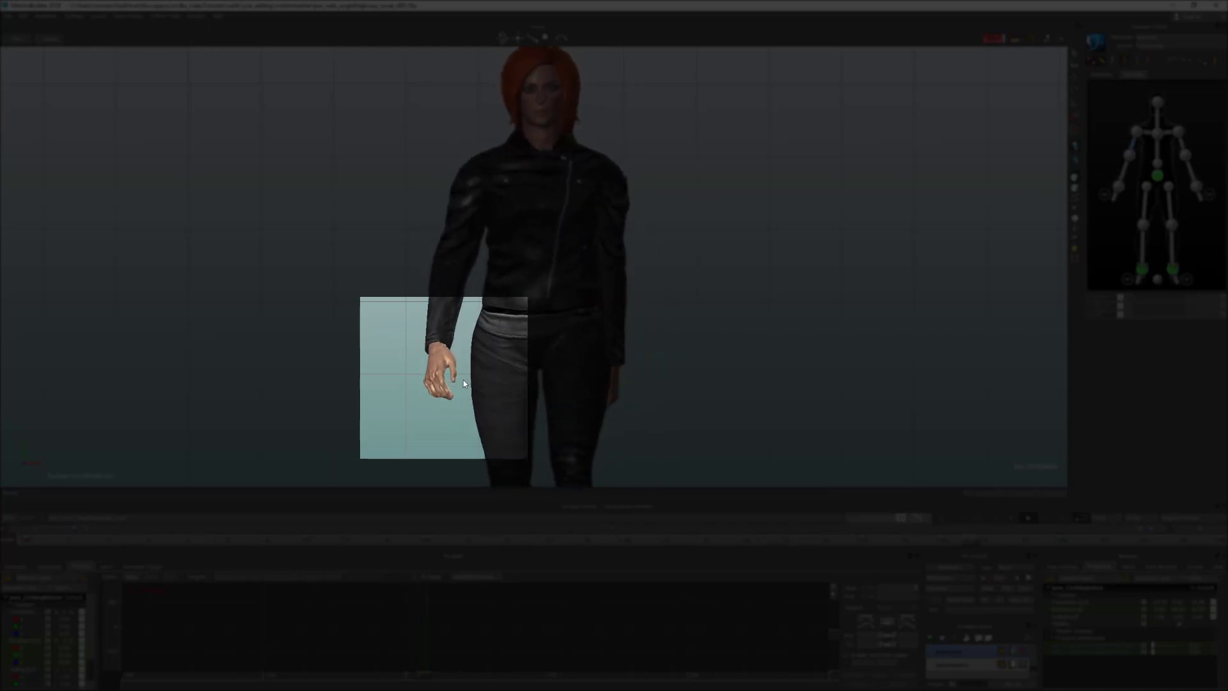
{"action": "left_click", "coordinate": [1011, 517]}
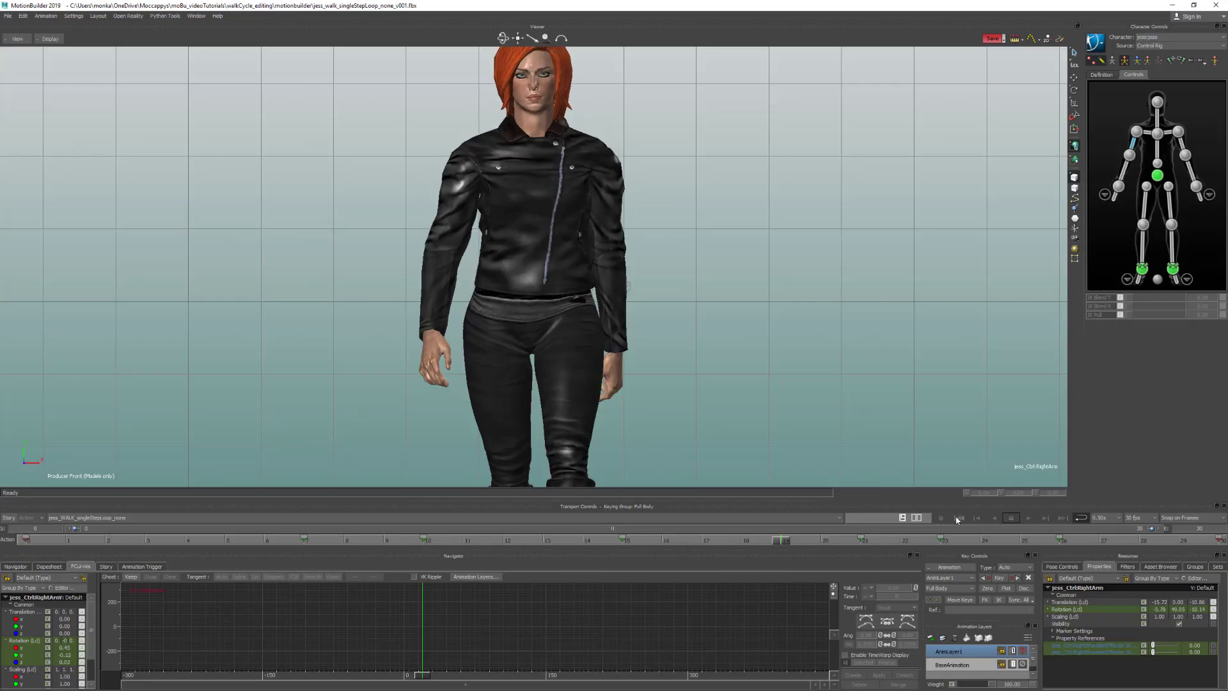
Step: Return the walk to its first frame and display the control rig in X-ray mode
{"action": "left_click", "coordinate": [959, 517]}
{"action": "key", "text": "ctrl+a"}
{"action": "key", "text": "ctrl+a"}
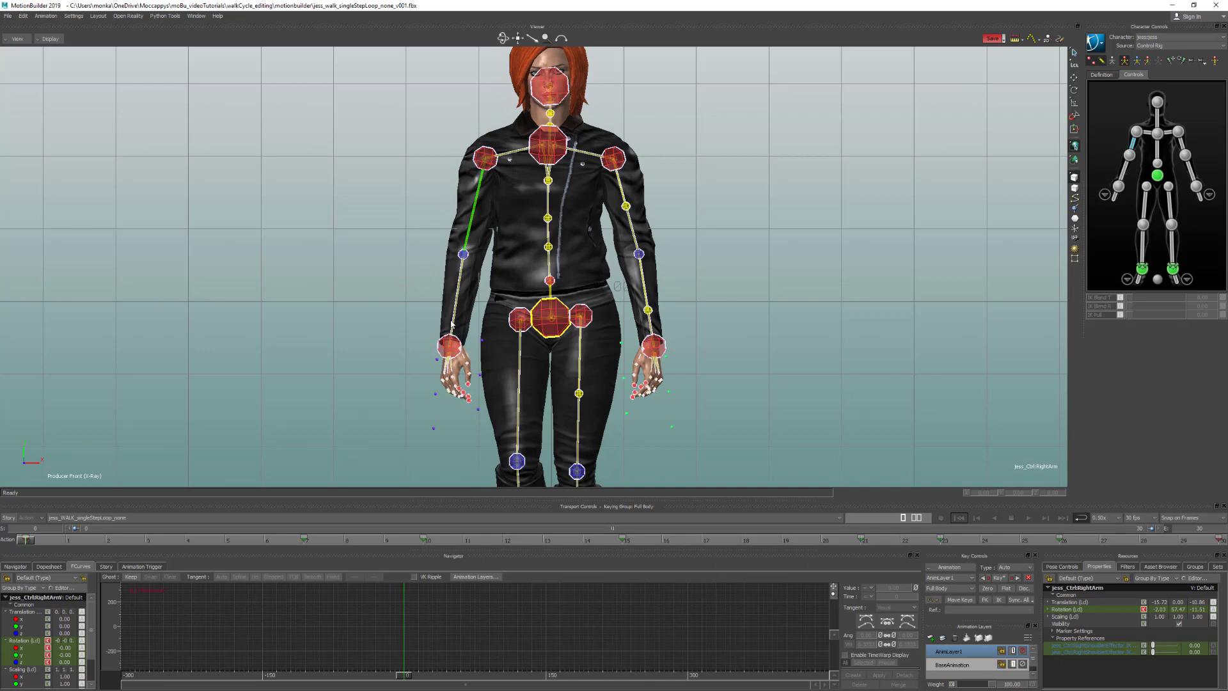
Step: Try to rotate the right shoulder IK effector in the front view, and undo the rotation
{"action": "left_click", "coordinate": [486, 159]}
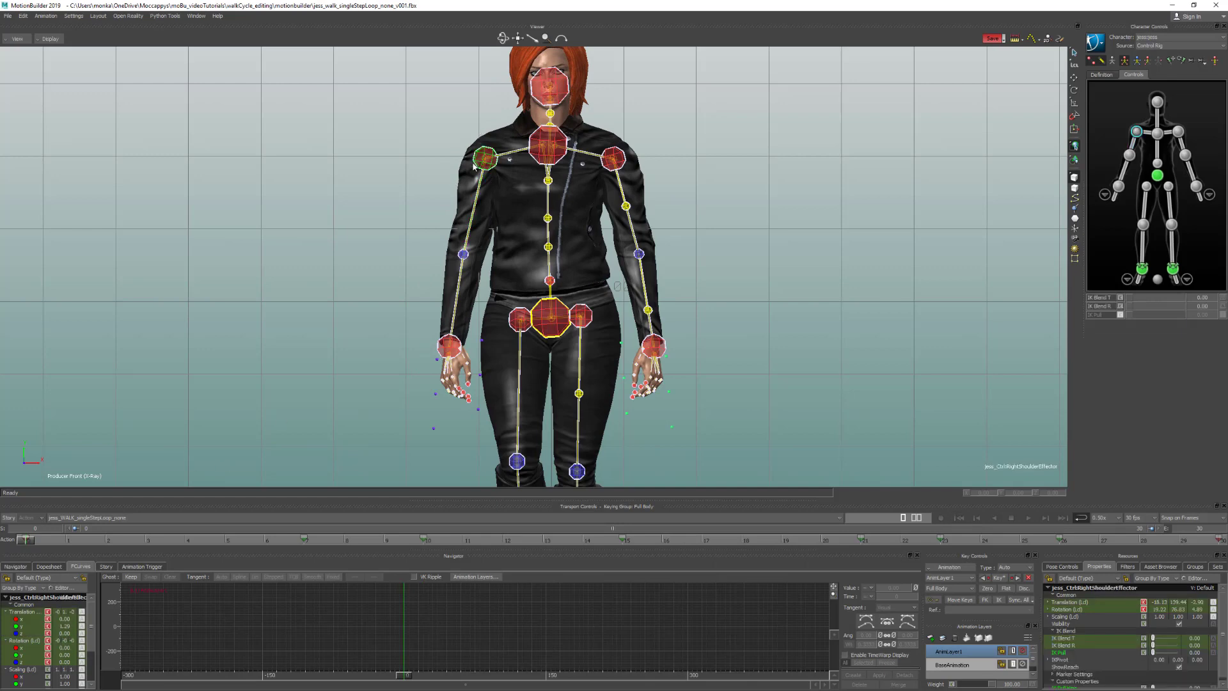
{"action": "key", "text": "r"}
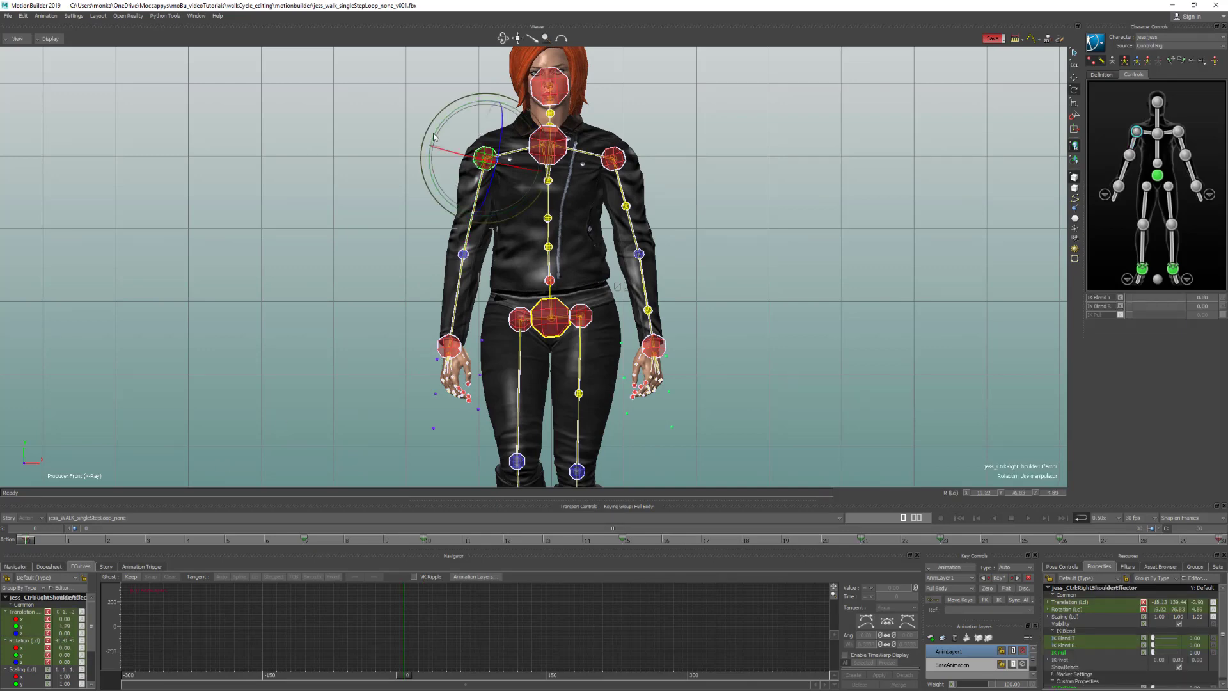
{"action": "left_click_drag", "start_coordinate": [439, 129], "coordinate": [440, 133]}
{"action": "key", "text": "ctrl+z"}
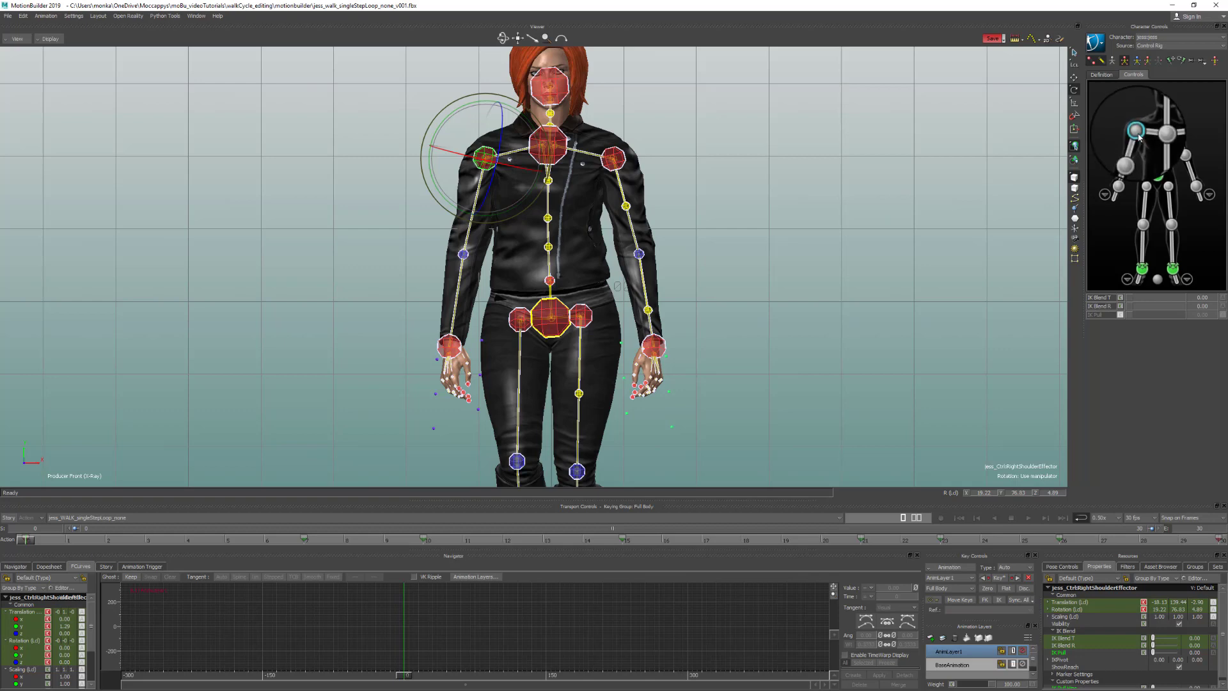
Step: Show the right shoulder effector's Y rotation curve, select all its keys, and try to offset them
{"action": "left_click", "coordinate": [26, 638]}
{"action": "key", "text": "a"}
{"action": "left_click_drag", "start_coordinate": [505, 652], "coordinate": [354, 602], "text": "ctrl"}
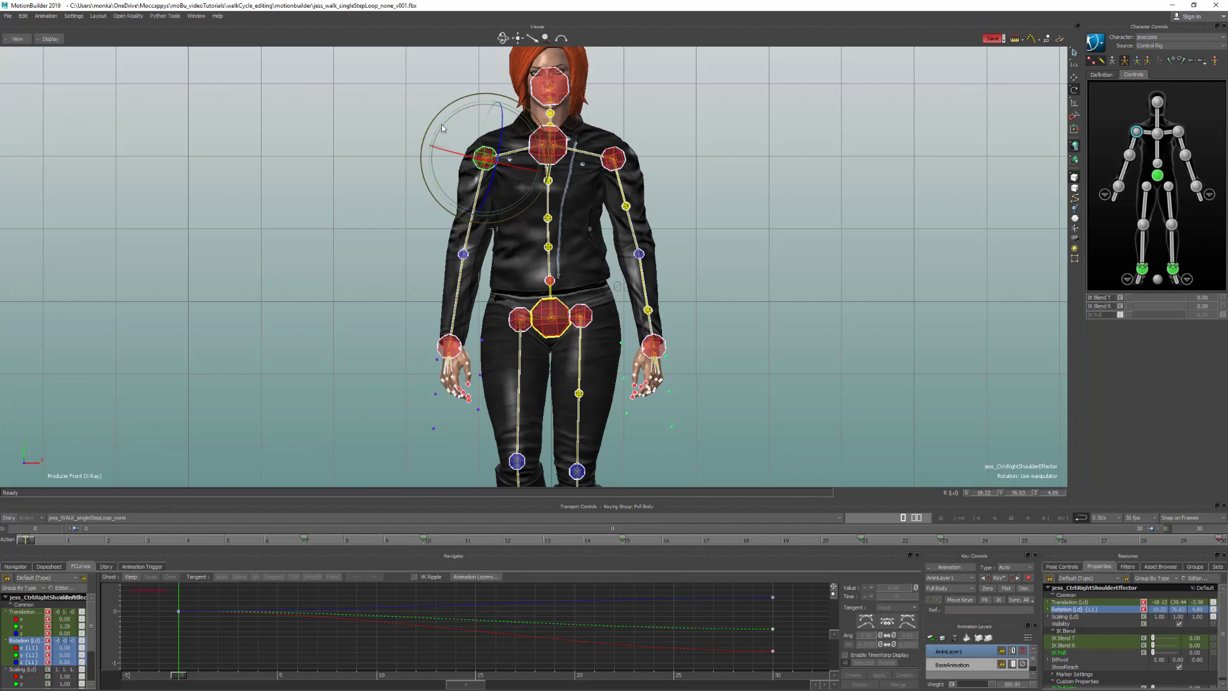
{"action": "left_click", "coordinate": [29, 654]}
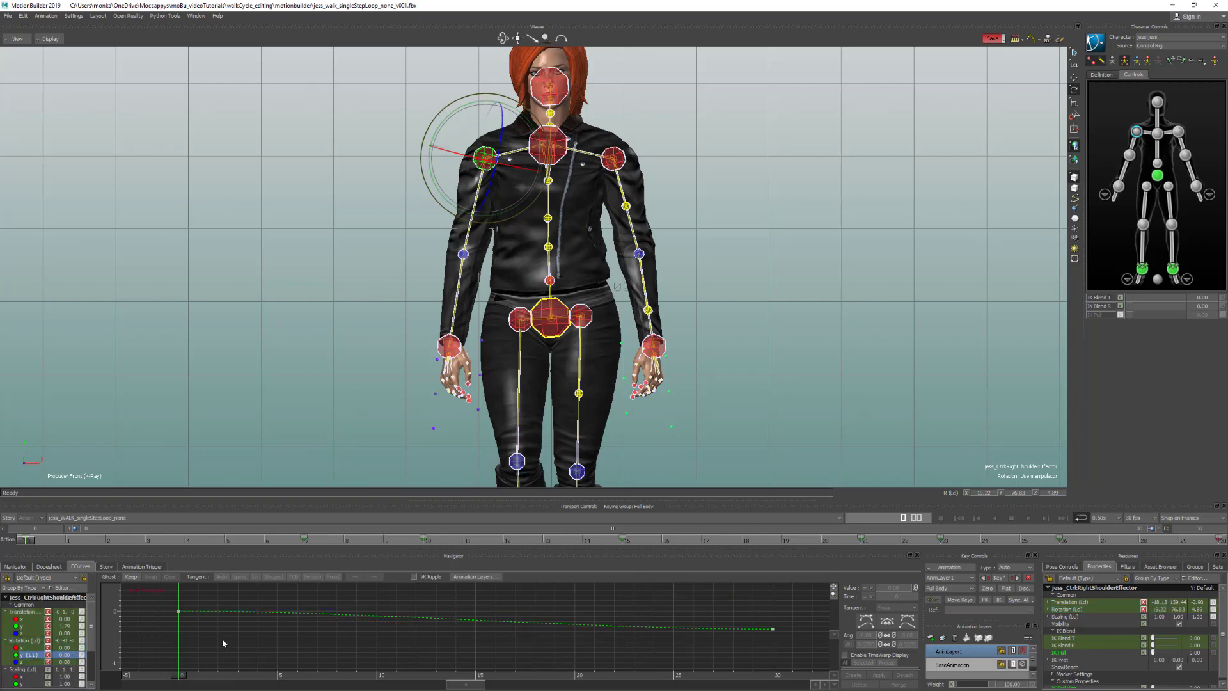
{"action": "key", "text": "a"}
{"action": "left_click_drag", "start_coordinate": [396, 604], "coordinate": [329, 670], "text": "ctrl"}
{"action": "left_click_drag", "start_coordinate": [214, 593], "coordinate": [704, 633]}
{"action": "left_click", "coordinate": [109, 604]}
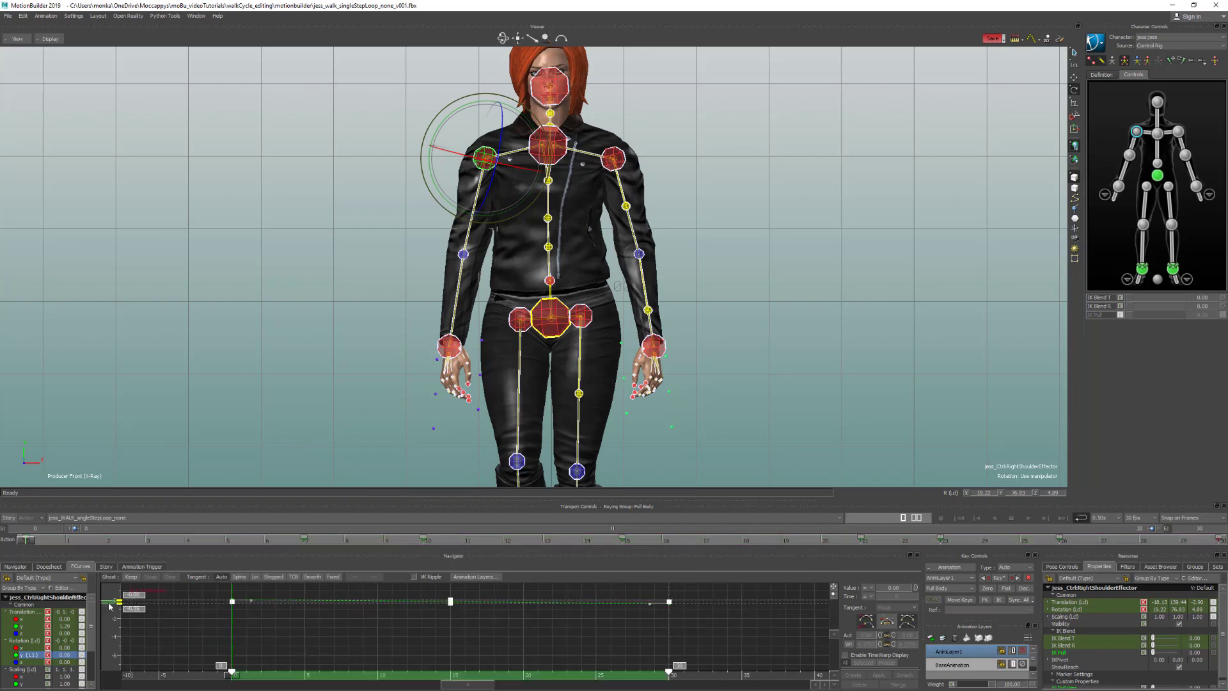
{"action": "left_click_drag", "start_coordinate": [110, 607], "coordinate": [139, 615]}
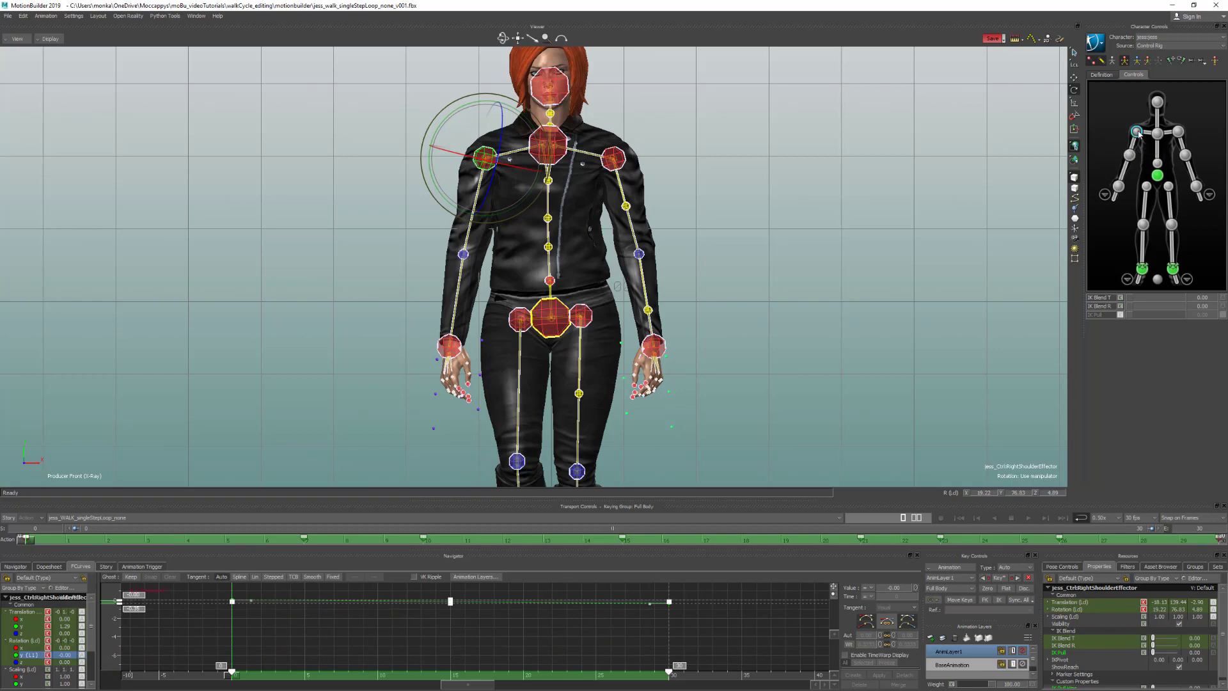
Step: Set the right shoulder effector's IK Blend T and R to 100 and shift its selected Y rotation keys upward
{"action": "left_click_drag", "start_coordinate": [1120, 298], "coordinate": [1189, 306]}
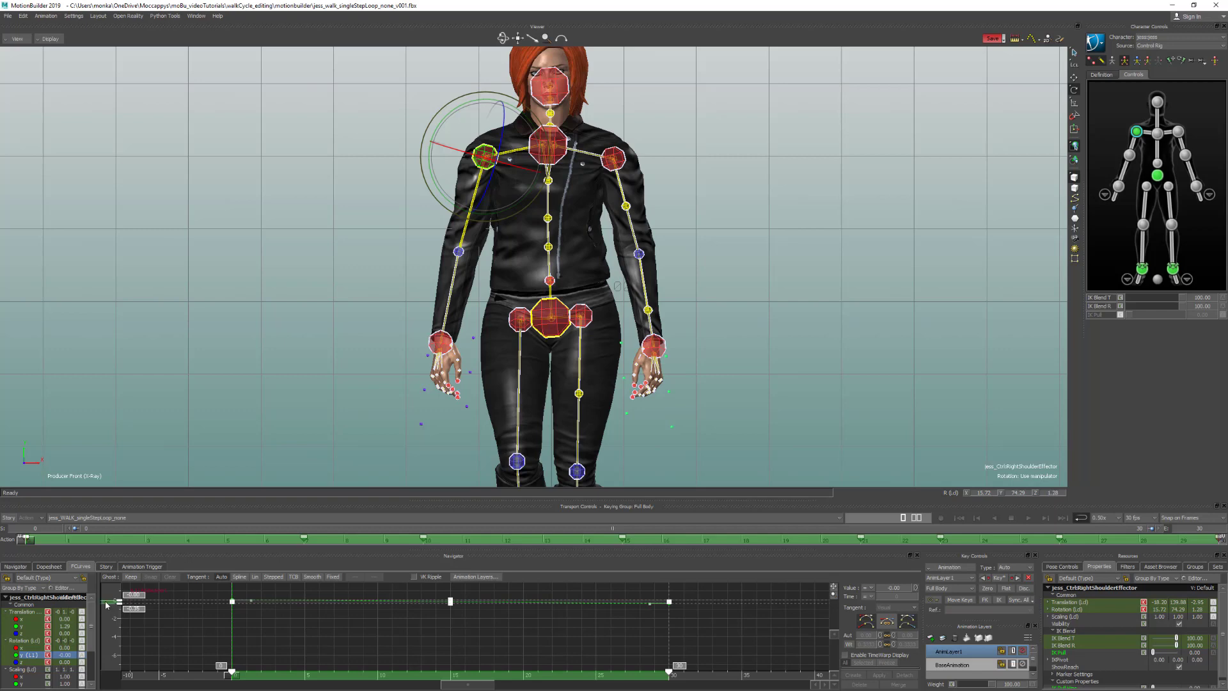
{"action": "left_click_drag", "start_coordinate": [110, 602], "coordinate": [160, 493]}
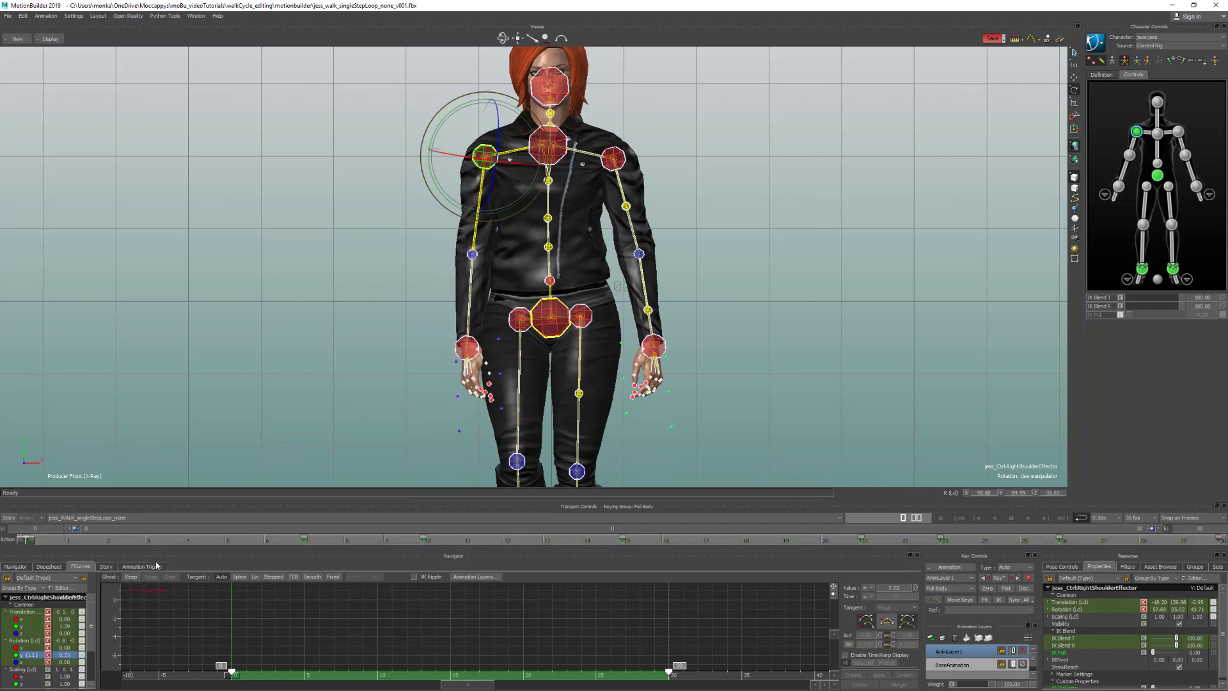
Step: Undo the key shift and the IK Blend changes on the right shoulder effector
{"action": "key", "text": "ctrl+z"}
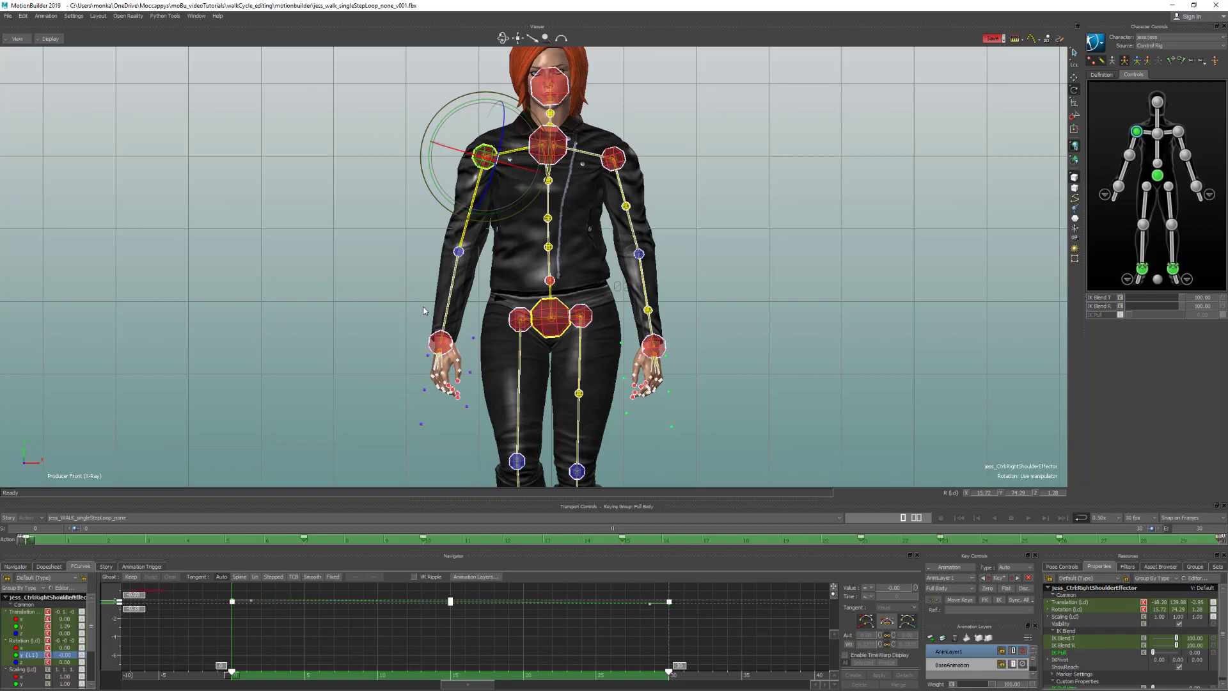
{"action": "key", "text": "ctrl+z"}
{"action": "key", "text": "ctrl+z"}
{"action": "key", "text": "ctrl+z"}
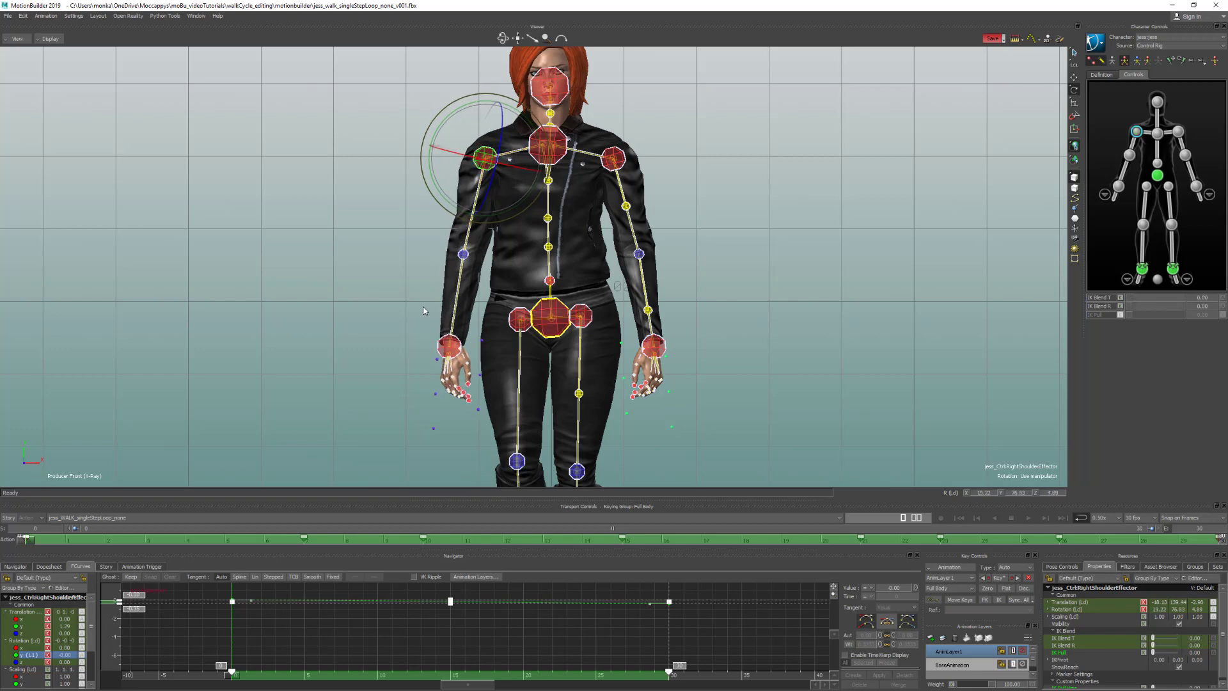
{"action": "mouse_move", "coordinate": [1129, 306]}
{"action": "left_mouse_down"}
{"action": "mouse_move", "coordinate": [1183, 297]}
{"action": "mouse_move", "coordinate": [1170, 297]}
{"action": "mouse_move", "coordinate": [1201, 311]}
{"action": "mouse_move", "coordinate": [1117, 309]}
{"action": "left_mouse_up"}
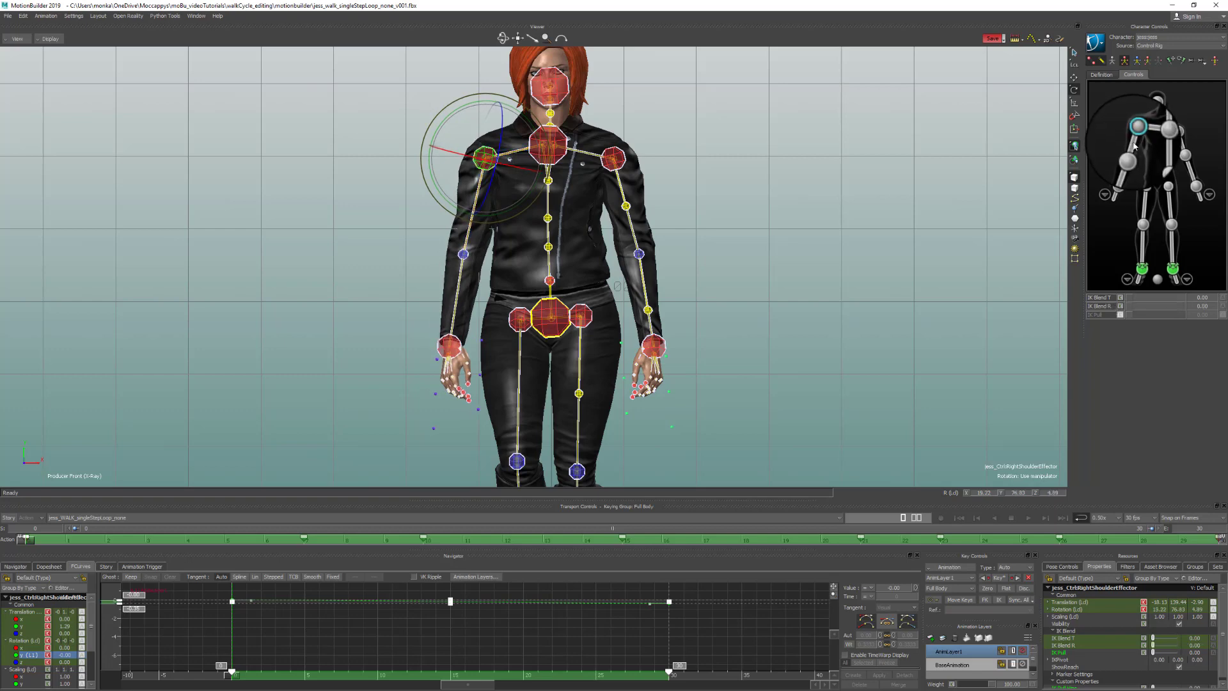
Step: Raise all Y rotation keys of the right upper arm's FK bone to bring the arm closer to the body
{"action": "left_click", "coordinate": [1133, 156]}
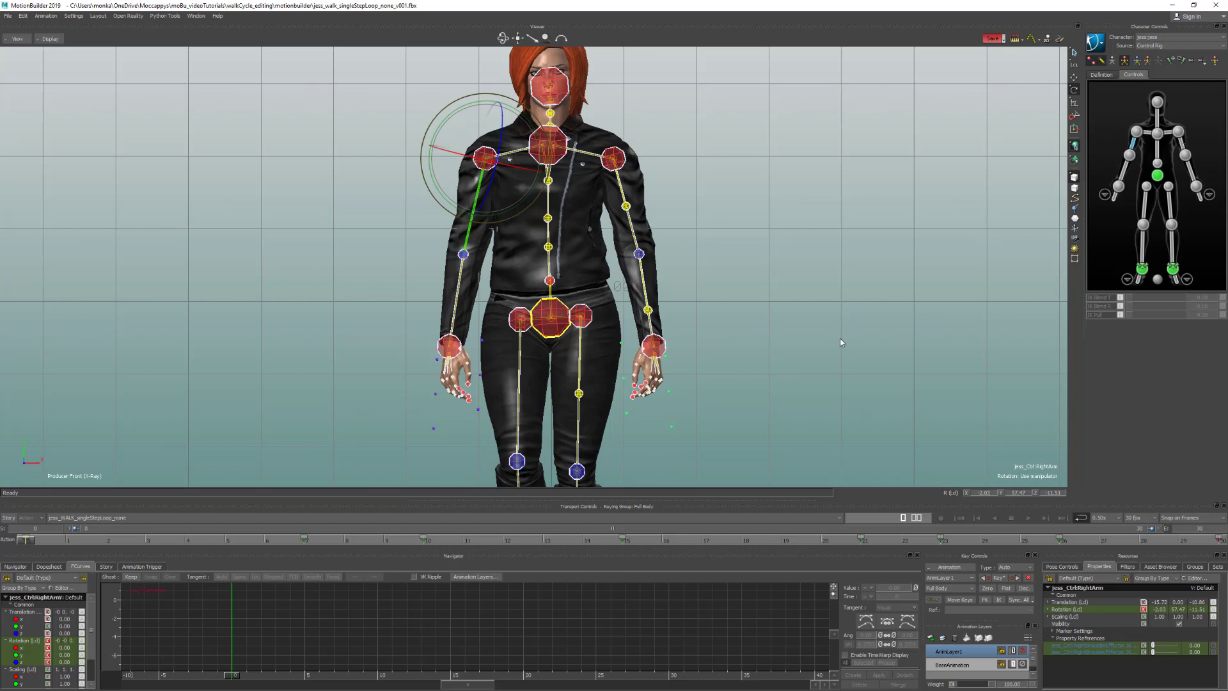
{"action": "left_click", "coordinate": [27, 655]}
{"action": "left_click_drag", "start_coordinate": [201, 590], "coordinate": [769, 634]}
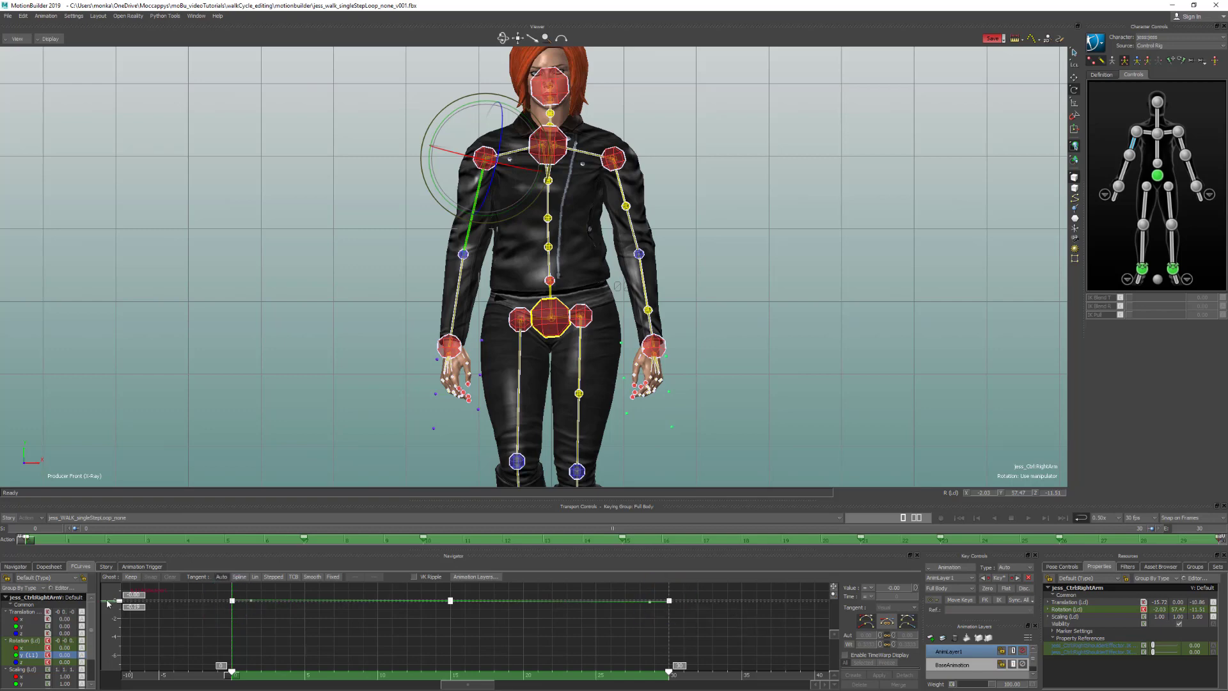
{"action": "left_click_drag", "start_coordinate": [190, 591], "coordinate": [106, 611], "text": "ctrl"}
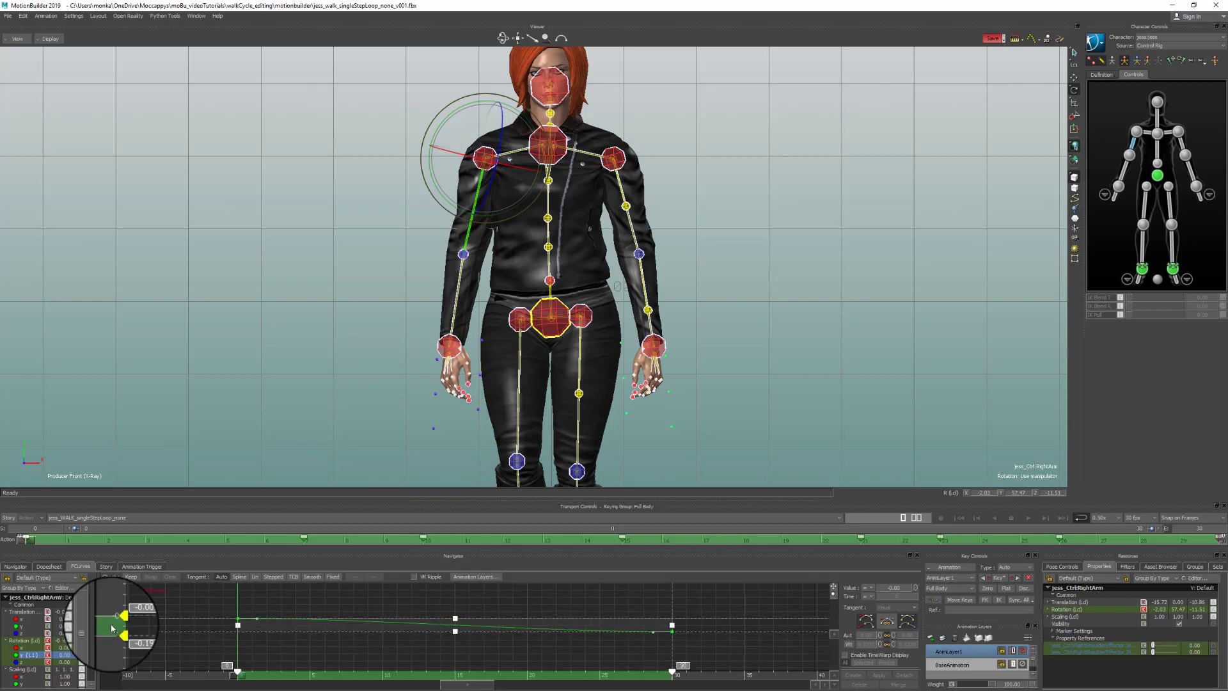
{"action": "left_click_drag", "start_coordinate": [111, 628], "coordinate": [155, 374]}
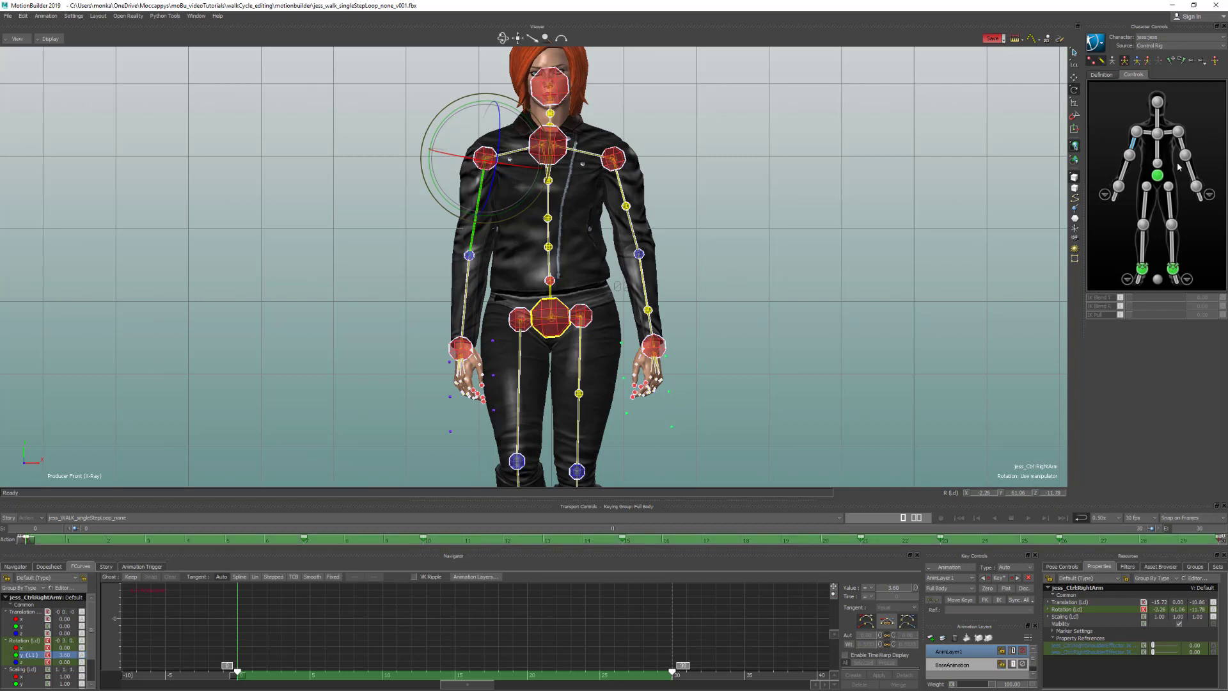
Step: Isolate the X rotation curve of the right hand's FK bone and select all its keys
{"action": "left_click", "coordinate": [461, 349]}
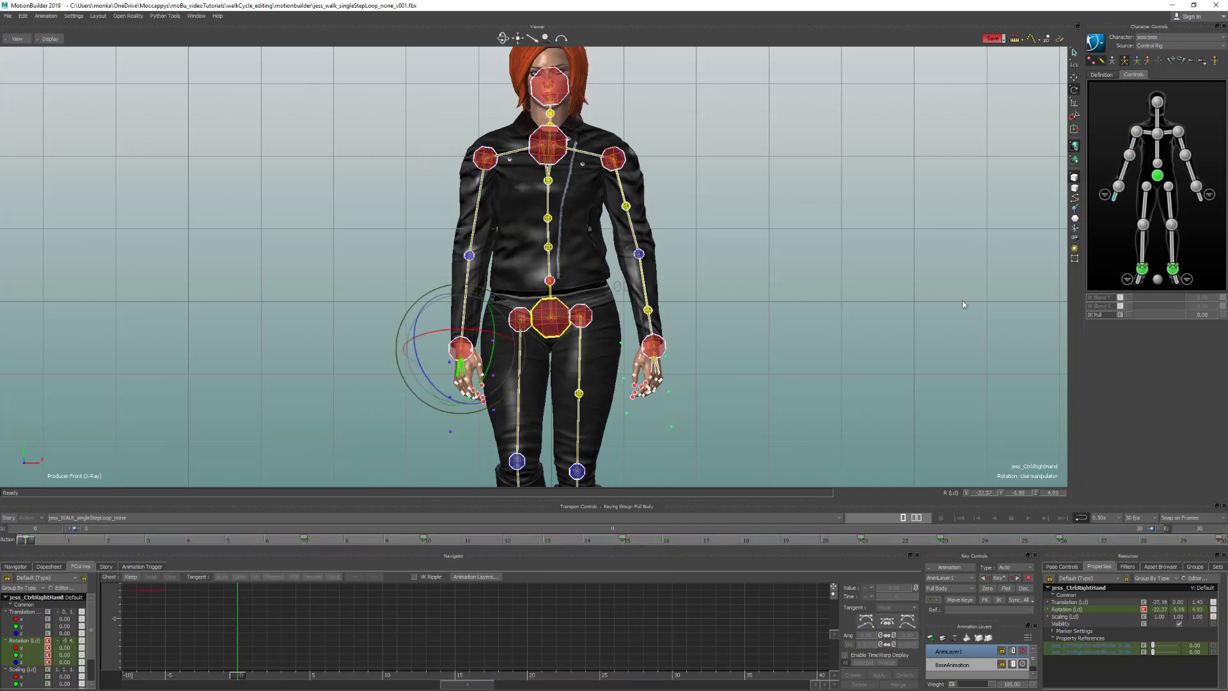
{"action": "left_click", "coordinate": [21, 647]}
{"action": "left_click_drag", "start_coordinate": [283, 645], "coordinate": [261, 666], "text": "shift"}
{"action": "left_click_drag", "start_coordinate": [249, 605], "coordinate": [249, 619], "text": "shift"}
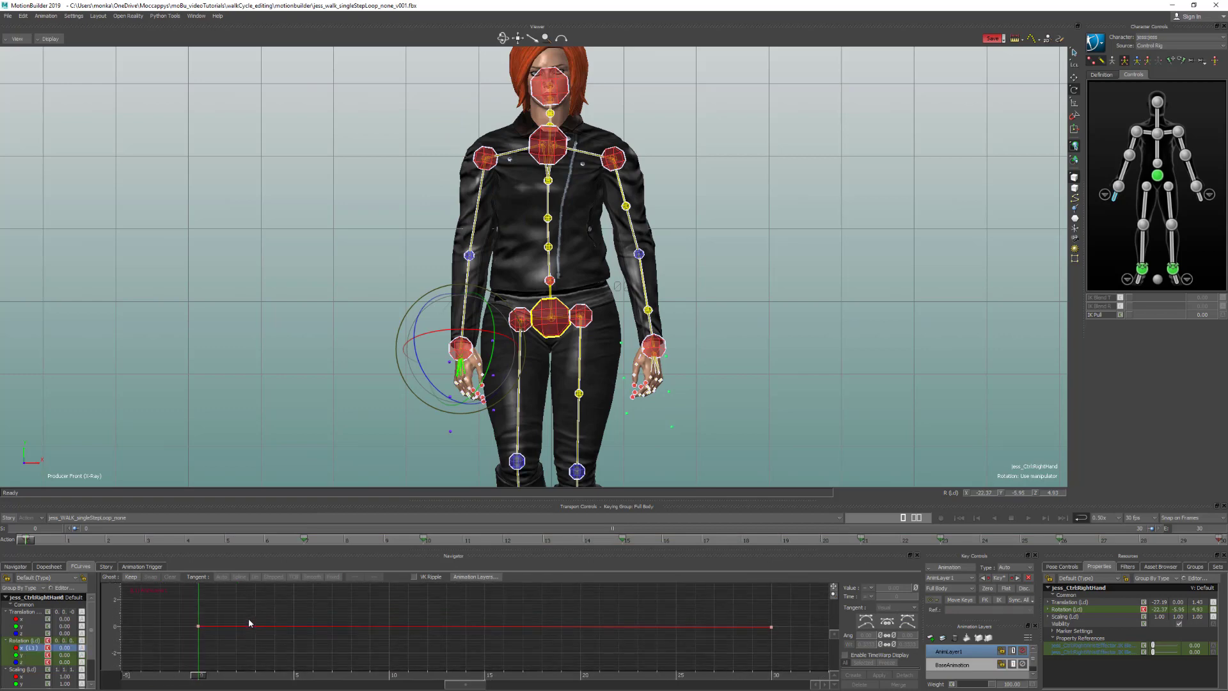
{"action": "left_click_drag", "start_coordinate": [174, 604], "coordinate": [830, 660]}
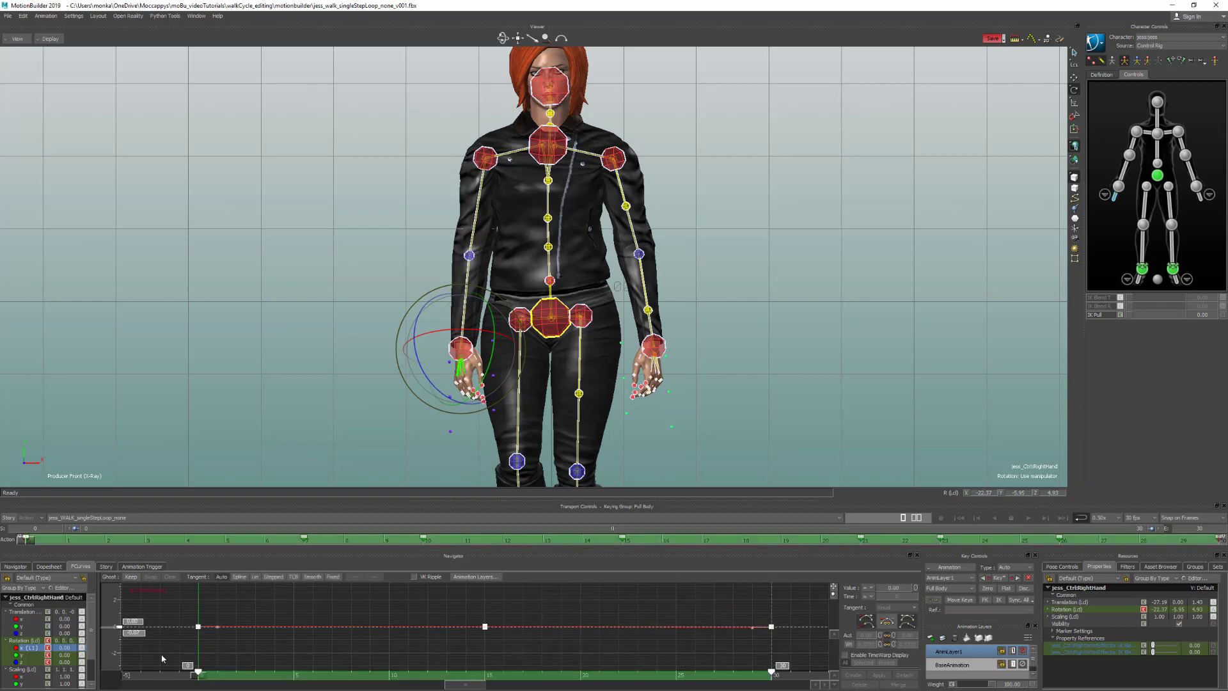
{"action": "left_click_drag", "start_coordinate": [174, 608], "coordinate": [189, 669], "text": "ctrl"}
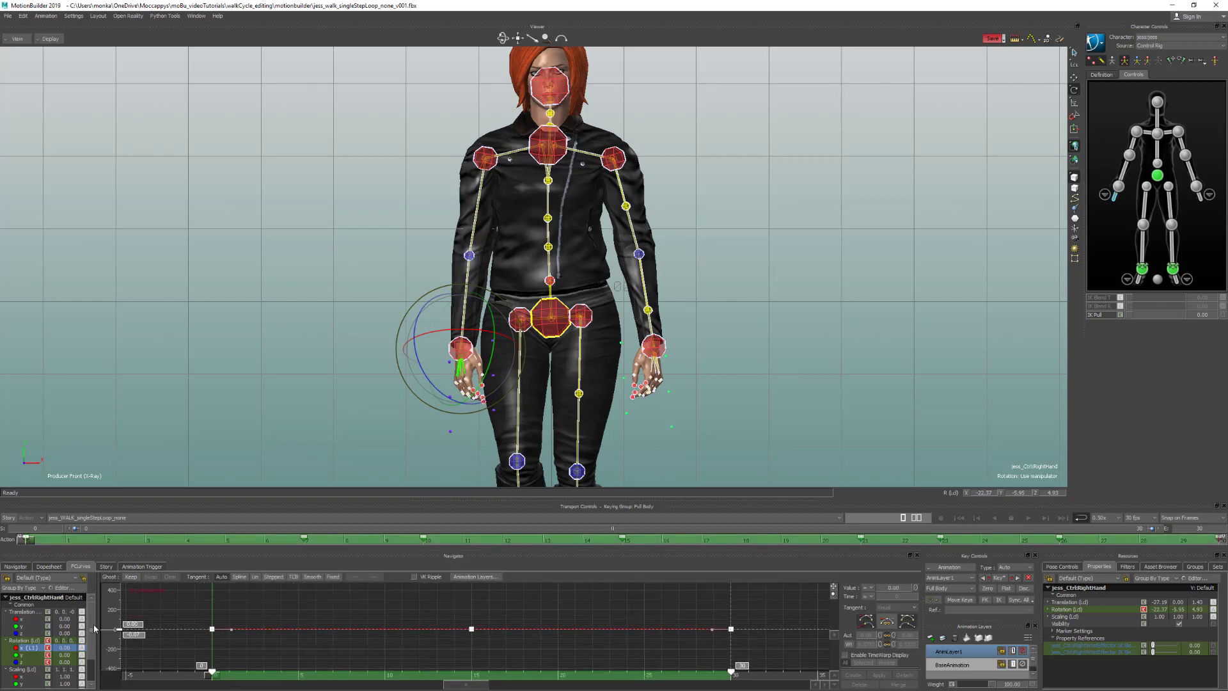
{"action": "left_click_drag", "start_coordinate": [113, 632], "coordinate": [115, 630]}
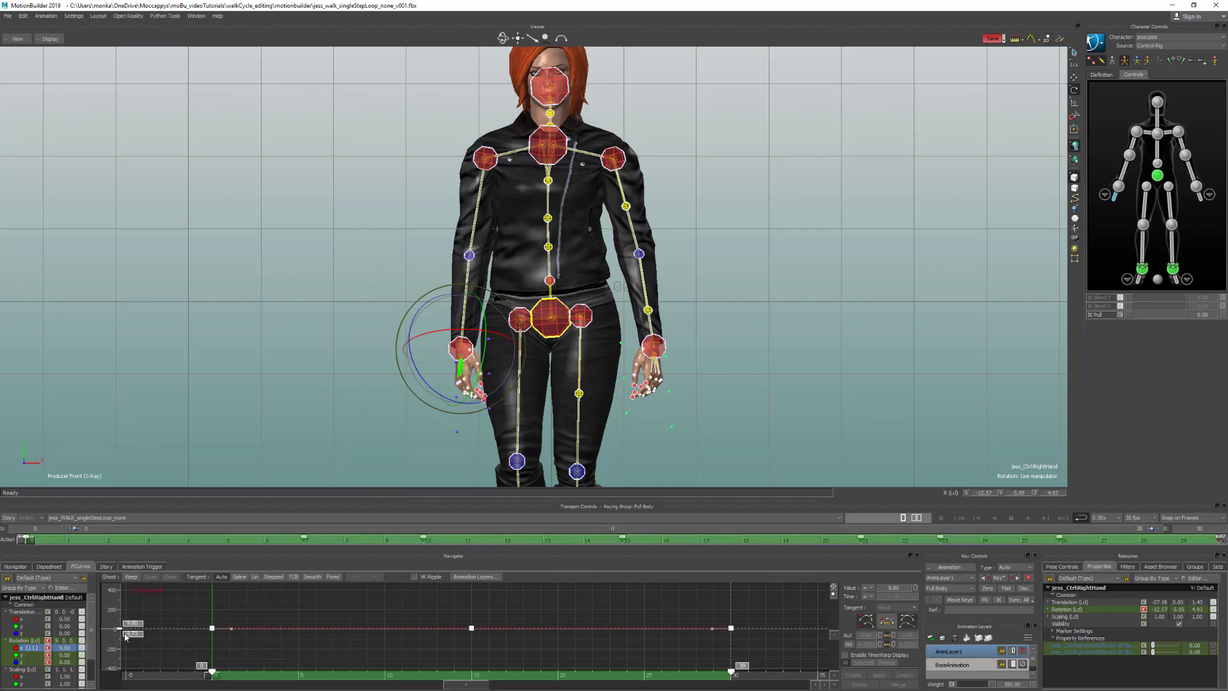
{"action": "key", "text": "ctrl+z"}
Step: Raise all X rotation keys of the right hand's FK bone by about 8 degrees
{"action": "key", "text": "a"}
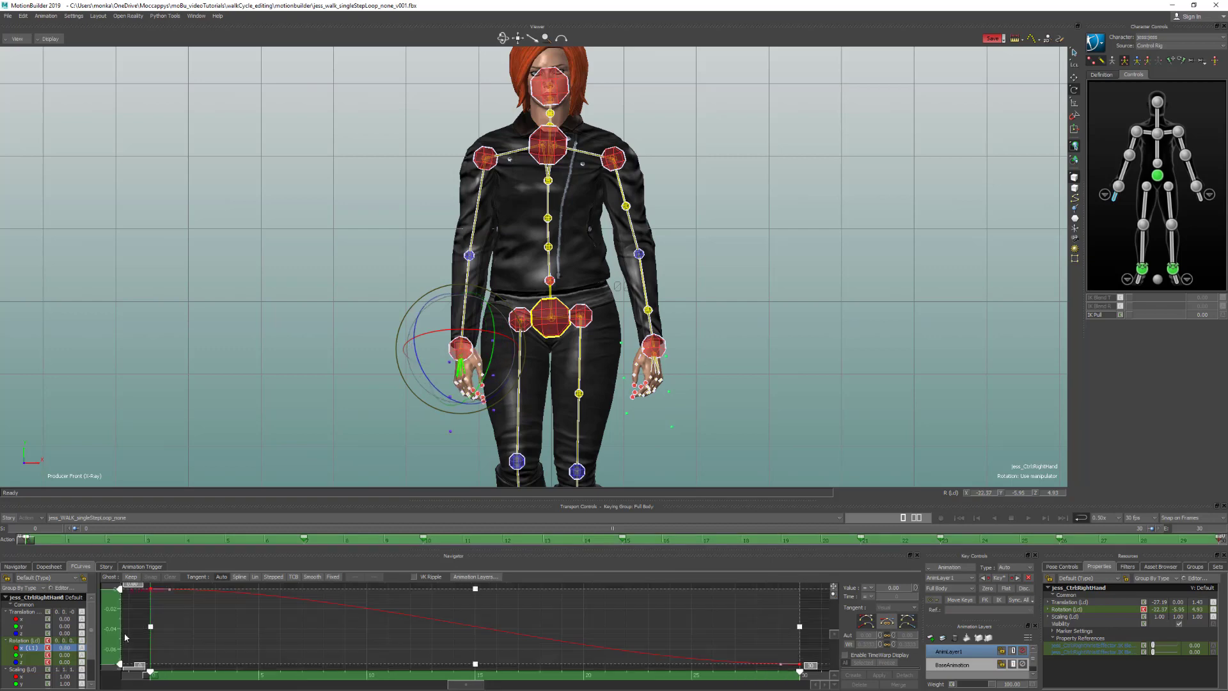
{"action": "left_click_drag", "start_coordinate": [202, 601], "coordinate": [219, 657], "text": "ctrl"}
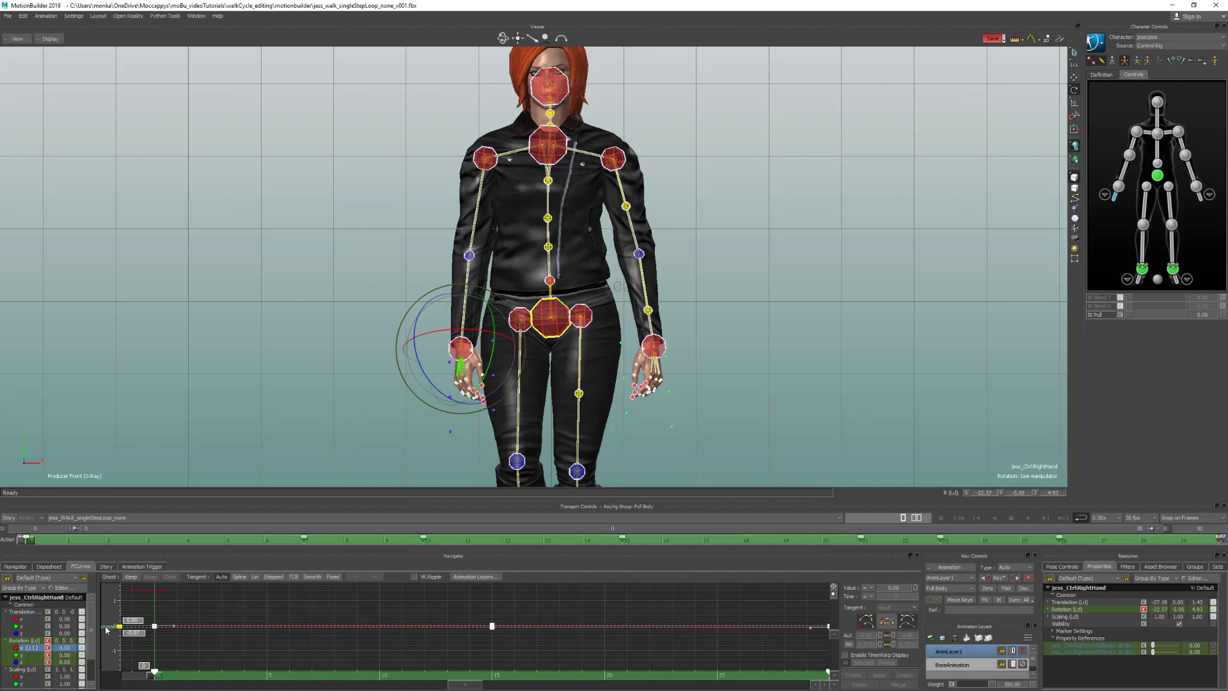
{"action": "left_click_drag", "start_coordinate": [134, 600], "coordinate": [117, 562], "text": "ctrl"}
{"action": "left_click_drag", "start_coordinate": [180, 601], "coordinate": [177, 672], "text": "ctrl"}
{"action": "left_click_drag", "start_coordinate": [181, 626], "coordinate": [182, 670], "text": "shift"}
{"action": "left_click_drag", "start_coordinate": [112, 639], "coordinate": [112, 614]}
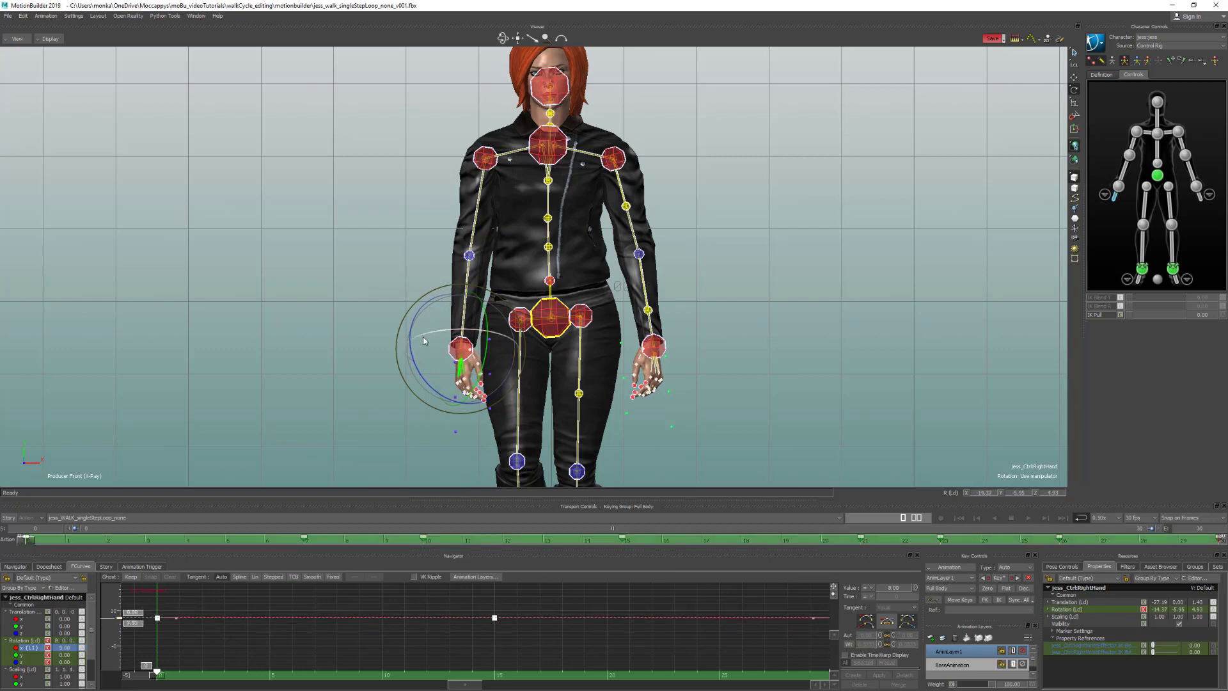
Step: Hide the rig with models-only display and examine the right hand's pose up close in the perspective view
{"action": "key", "text": "ctrl+a"}
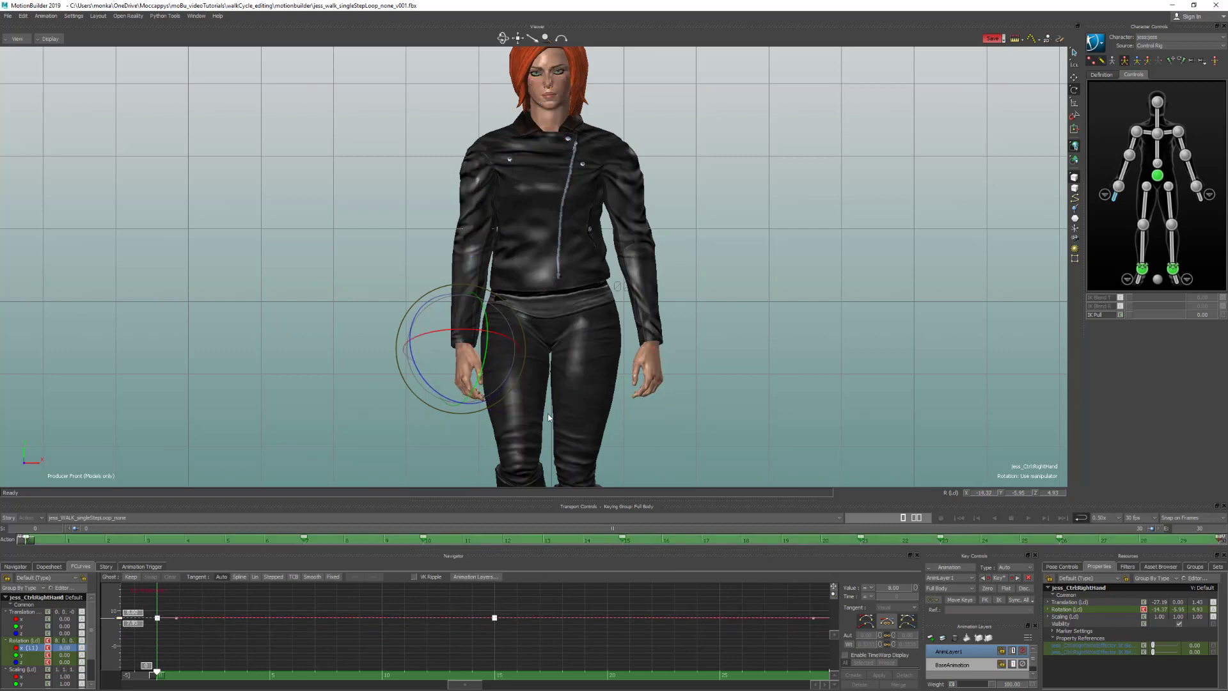
{"action": "key", "text": "ctrl+e"}
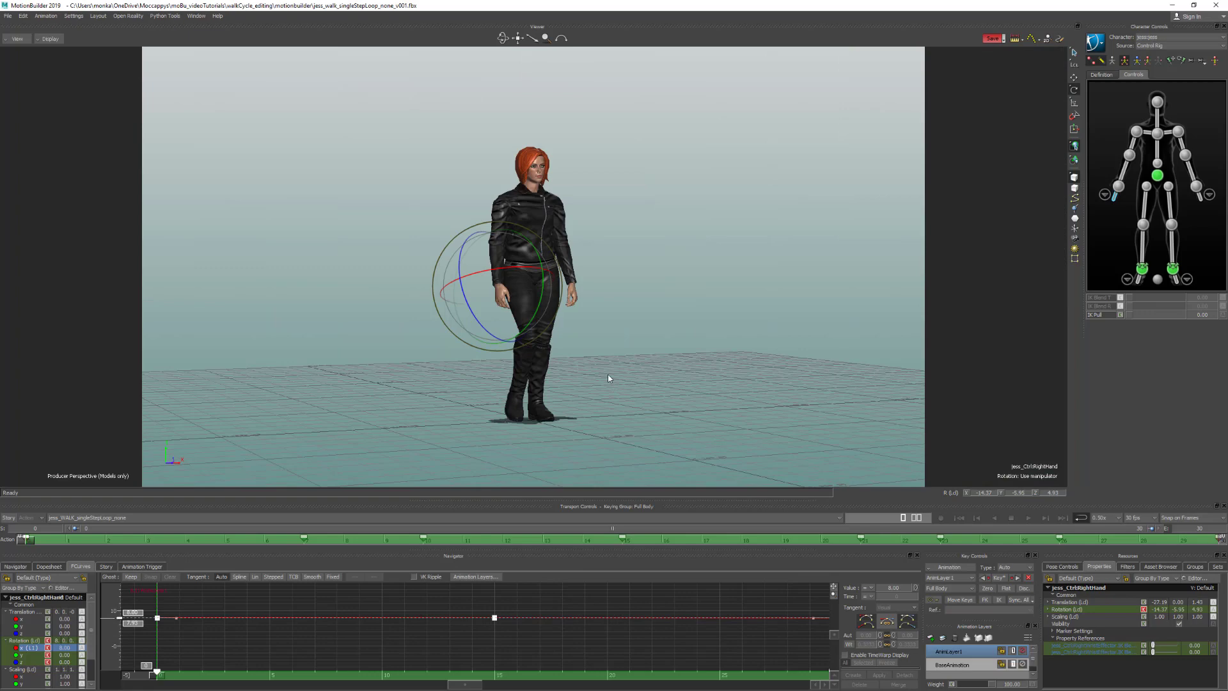
{"action": "key", "text": "f"}
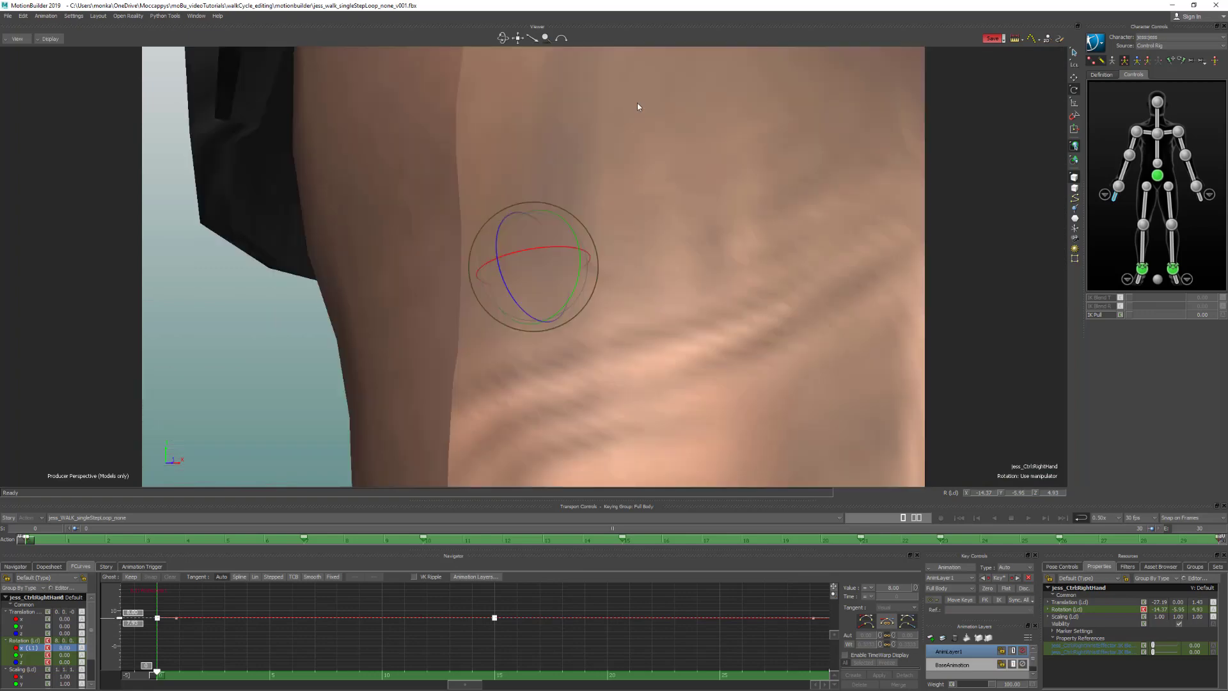
{"action": "left_click_drag", "start_coordinate": [638, 107], "coordinate": [647, 330], "text": "ctrl"}
{"action": "left_click_drag", "start_coordinate": [633, 224], "coordinate": [616, 323], "text": "ctrl"}
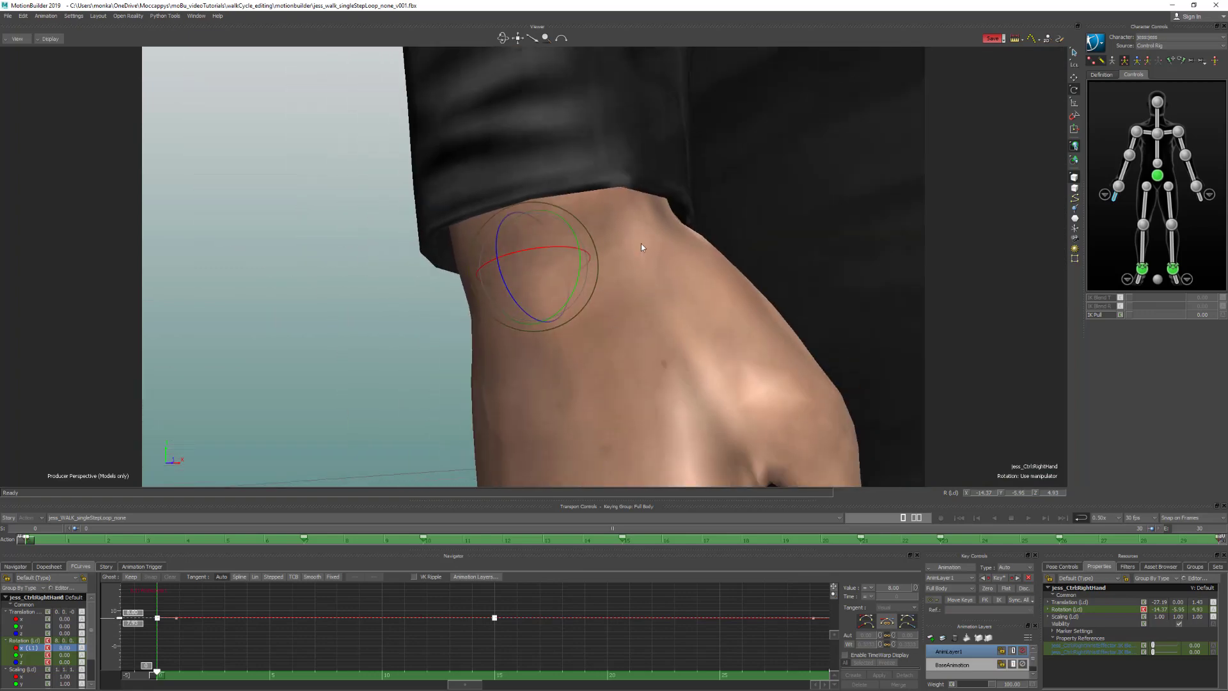
{"action": "left_click_drag", "start_coordinate": [607, 269], "coordinate": [580, 383], "text": "ctrl"}
{"action": "left_click_drag", "start_coordinate": [627, 287], "coordinate": [596, 287], "text": "ctrl+shift"}
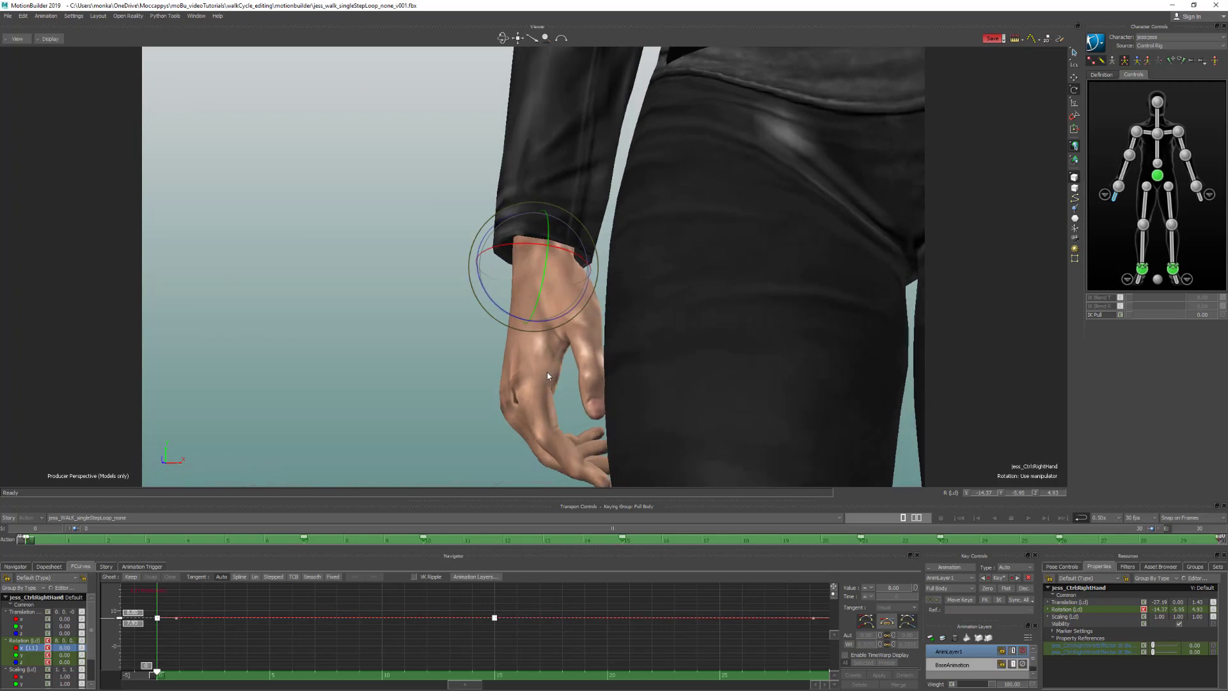
{"action": "left_click_drag", "start_coordinate": [547, 376], "coordinate": [549, 376], "text": "alt"}
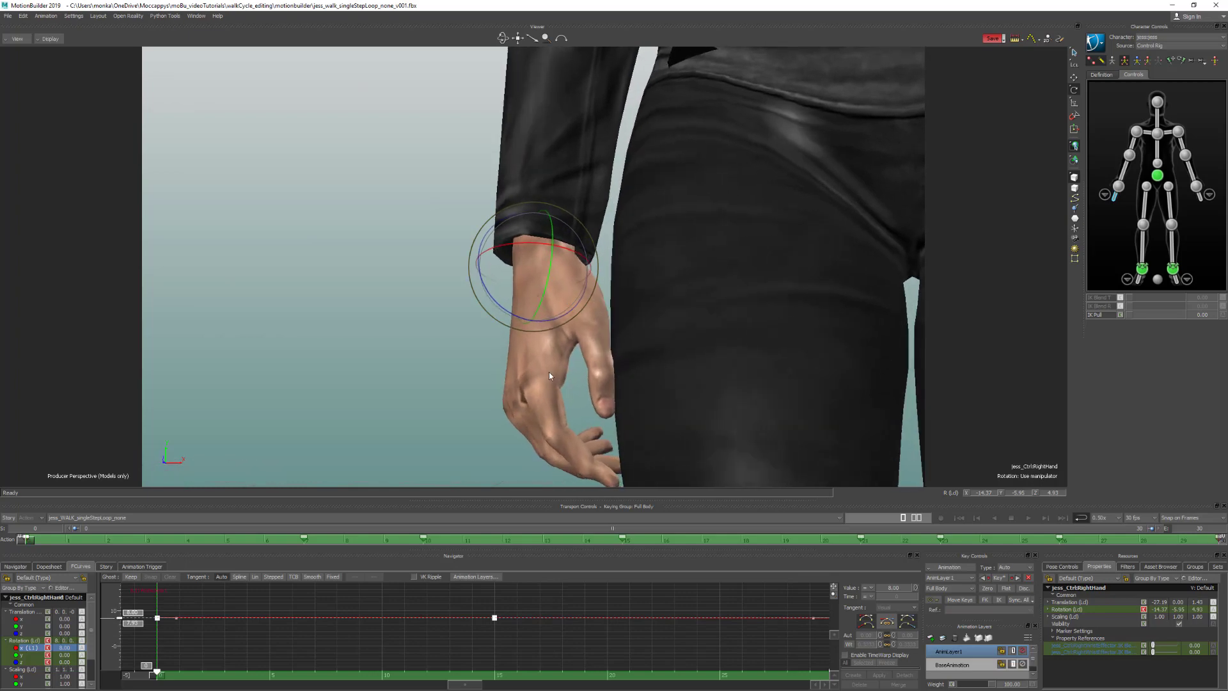
Step: Lower all Z rotation keys of the right hand's FK bone, and compare its pose with the left hand
{"action": "left_click", "coordinate": [26, 662]}
{"action": "right_click_drag", "start_coordinate": [293, 611], "coordinate": [285, 639], "text": "alt"}
{"action": "left_click_drag", "start_coordinate": [149, 592], "coordinate": [793, 637]}
{"action": "right_click_drag", "start_coordinate": [207, 615], "coordinate": [207, 624], "text": "alt"}
{"action": "middle_click_drag", "start_coordinate": [208, 624], "coordinate": [210, 640], "text": "alt"}
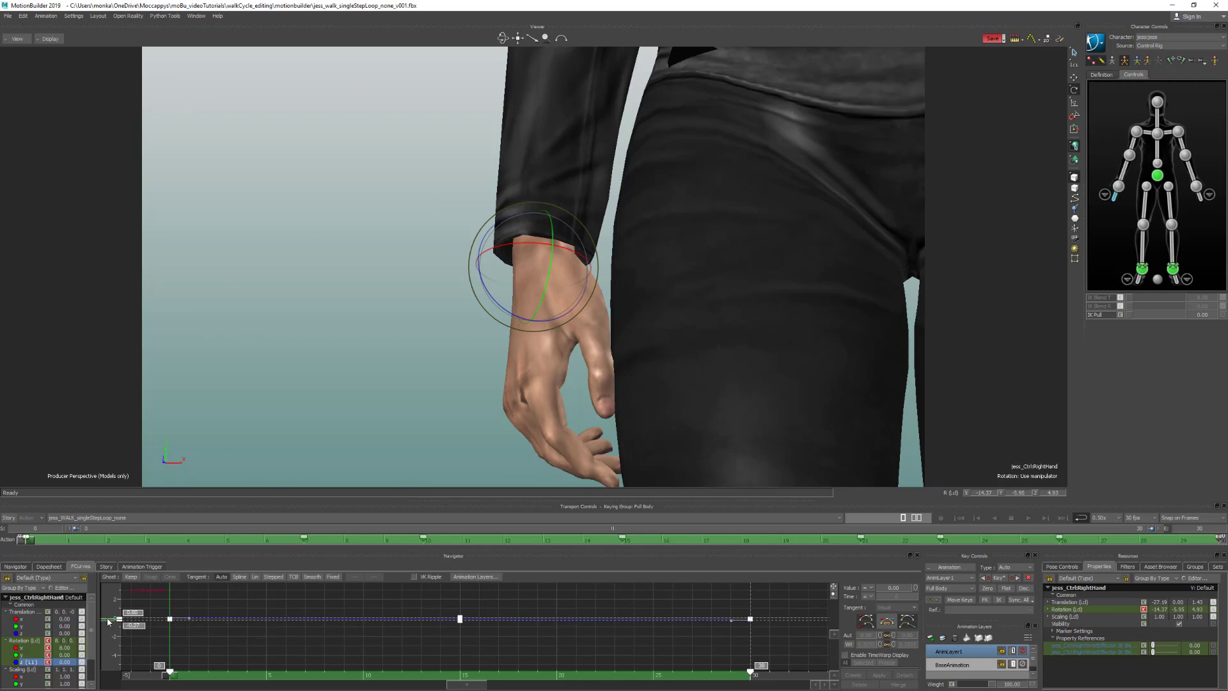
{"action": "left_click_drag", "start_coordinate": [116, 628], "coordinate": [121, 668]}
{"action": "scroll", "coordinate": [449, 298], "scroll_direction": "down", "scroll_amount": 3}
{"action": "mouse_move", "coordinate": [428, 318]}
{"action": "left_mouse_down", "text": "alt"}
{"action": "mouse_move", "coordinate": [441, 317]}
{"action": "mouse_move", "coordinate": [416, 322]}
{"action": "left_mouse_up", "text": "alt"}
{"action": "scroll", "coordinate": [406, 241], "scroll_direction": "down", "scroll_amount": 2}
{"action": "left_click_drag", "start_coordinate": [405, 238], "coordinate": [408, 221], "text": "alt"}
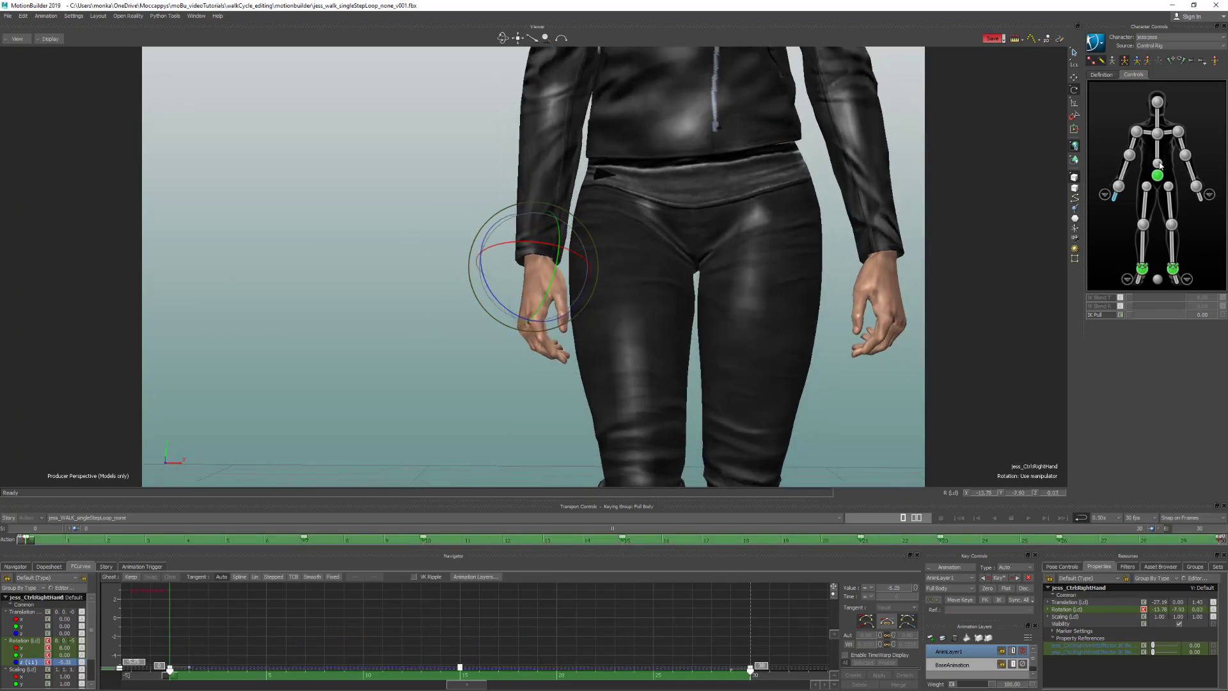
Step: Raise all Y rotation keys of the right upper arm's FK bone by about 0.6 degrees to move the hand off the leg
{"action": "left_click", "coordinate": [1135, 147]}
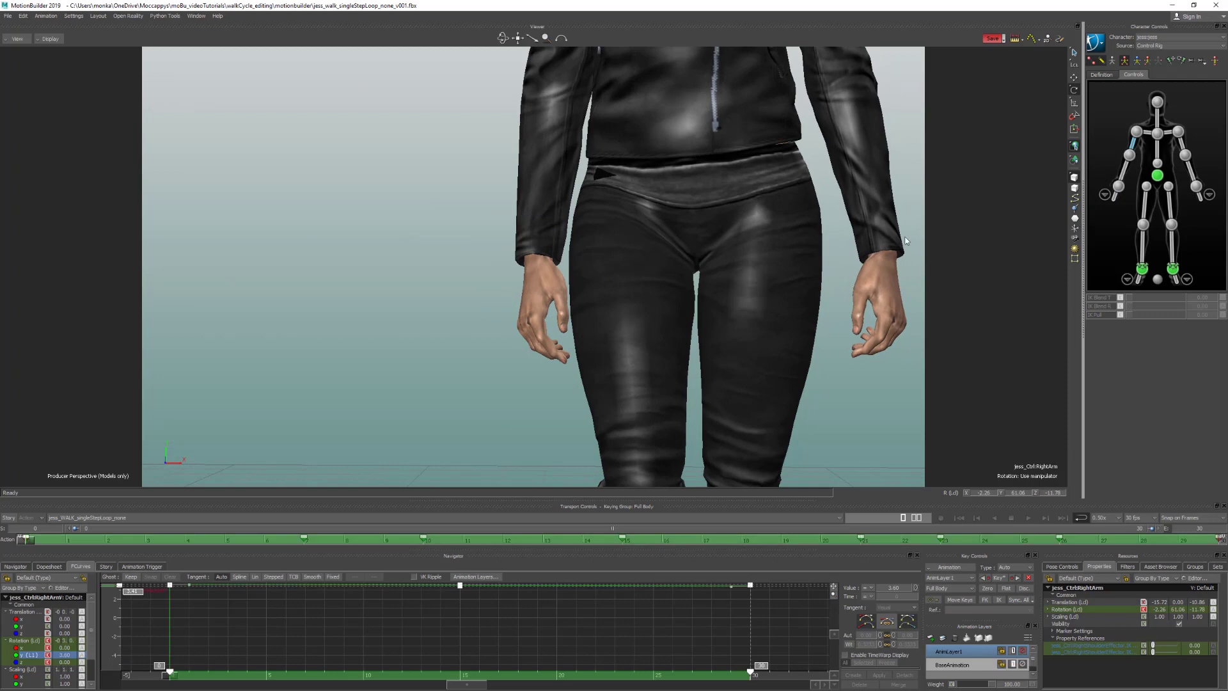
{"action": "scroll", "coordinate": [639, 213], "scroll_direction": "down", "scroll_amount": 2}
{"action": "middle_click_drag", "start_coordinate": [639, 213], "coordinate": [644, 135], "text": "alt"}
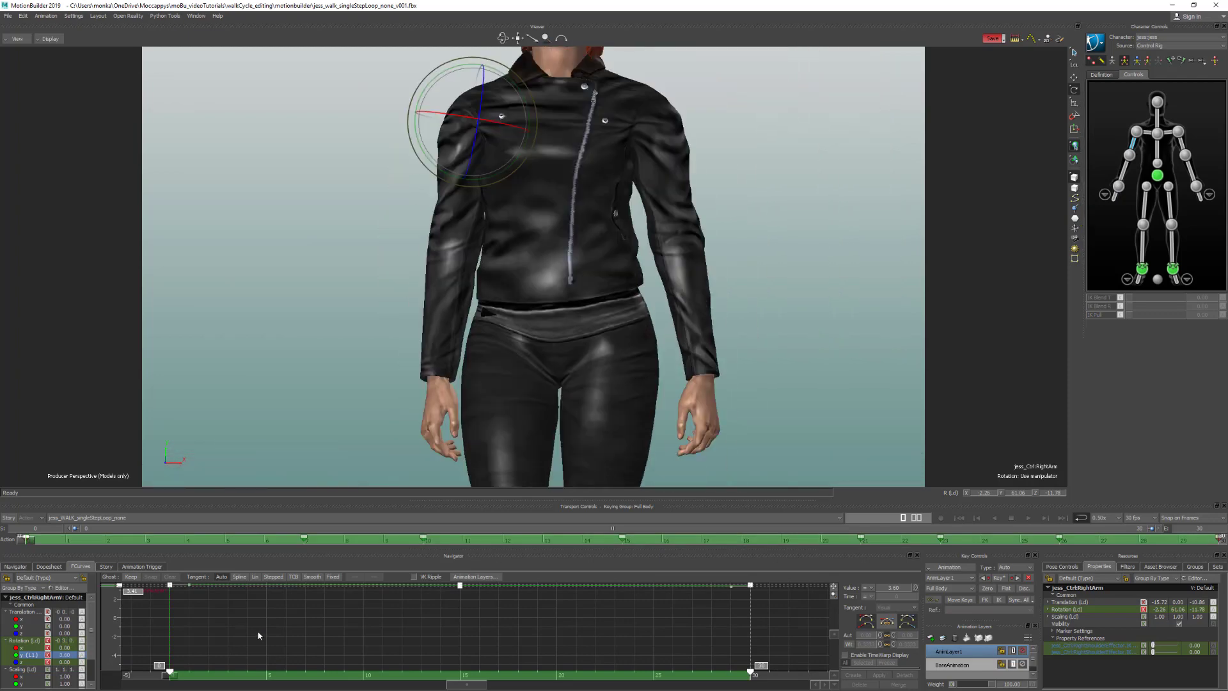
{"action": "key", "text": "a"}
{"action": "right_click_drag", "start_coordinate": [200, 610], "coordinate": [135, 631], "text": "alt"}
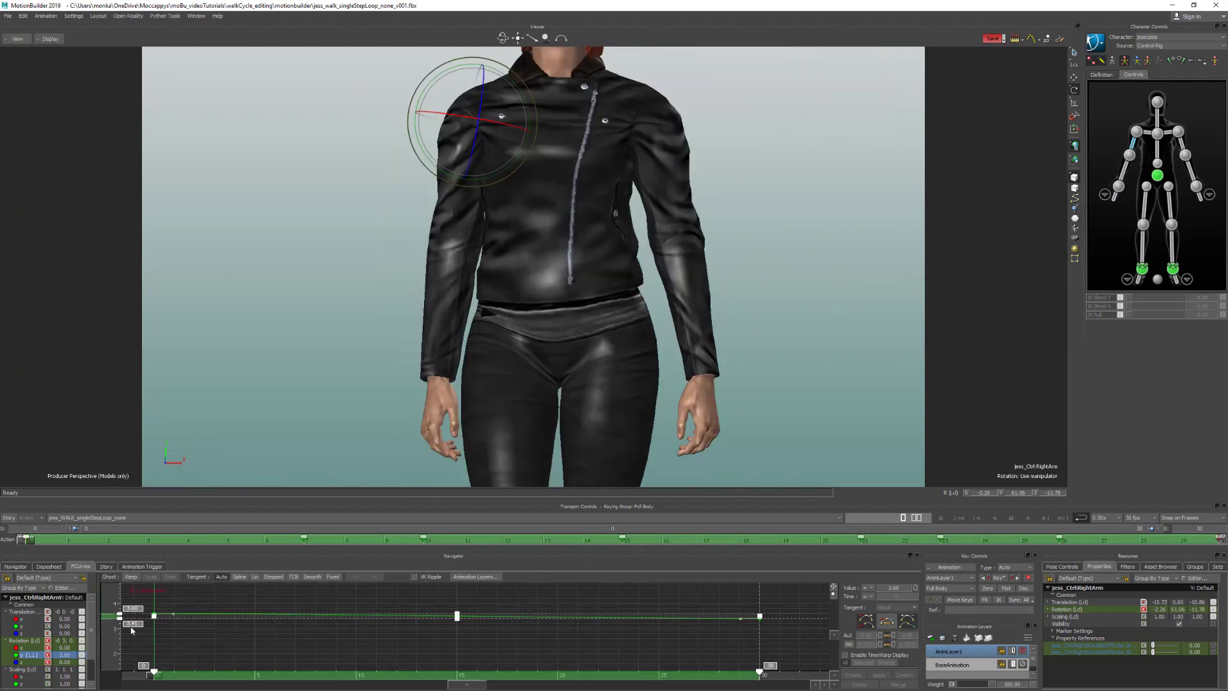
{"action": "right_click_drag", "start_coordinate": [379, 284], "coordinate": [472, 314], "text": "alt"}
{"action": "middle_click_drag", "start_coordinate": [473, 313], "coordinate": [476, 311], "text": "alt"}
{"action": "right_click_drag", "start_coordinate": [475, 311], "coordinate": [486, 269], "text": "alt"}
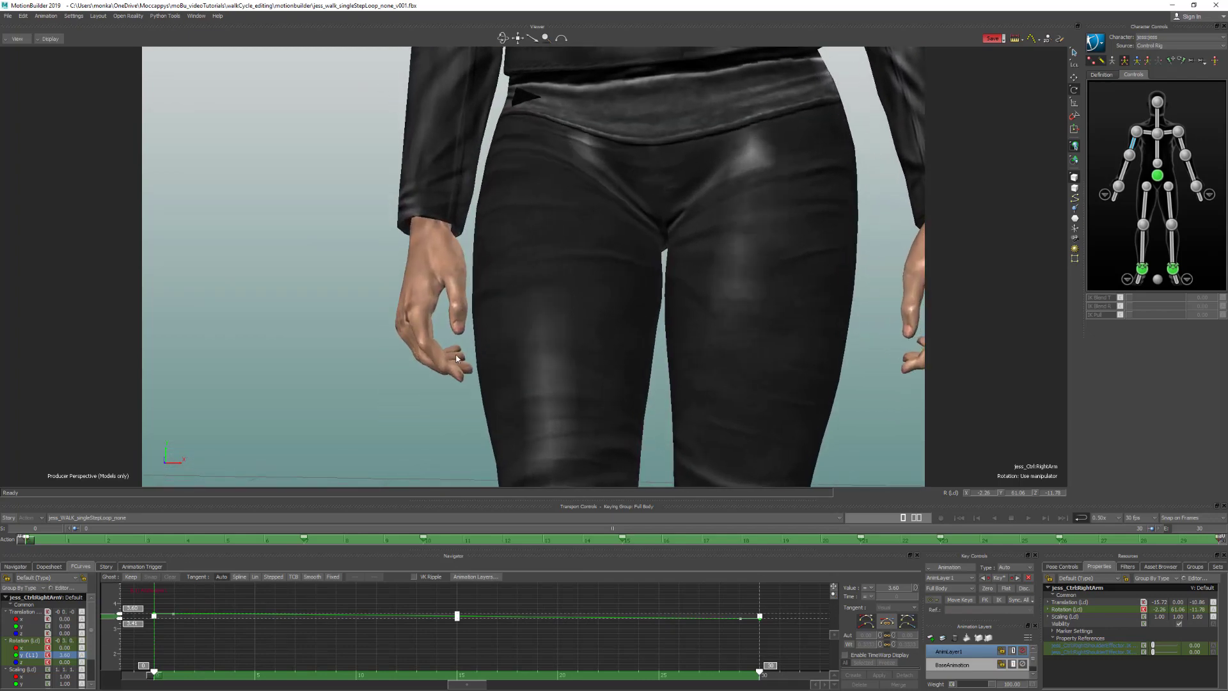
{"action": "left_click_drag", "start_coordinate": [105, 619], "coordinate": [117, 601]}
{"action": "right_click_drag", "start_coordinate": [557, 260], "coordinate": [548, 318], "text": "alt"}
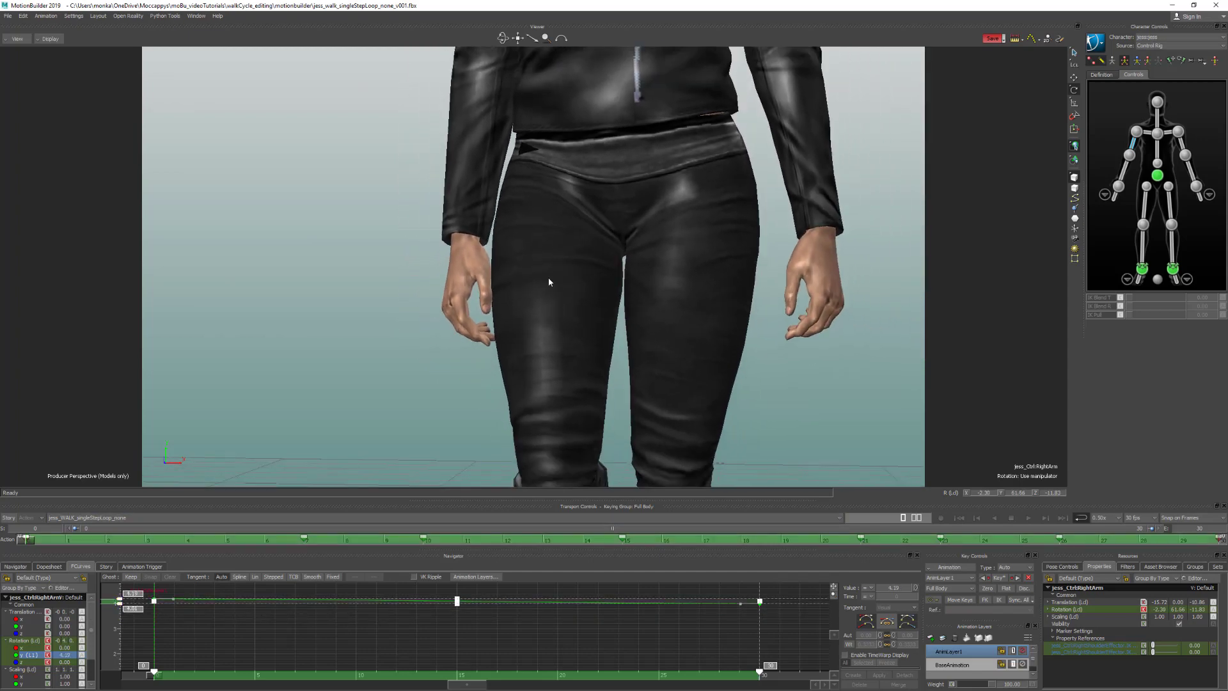
Step: Play the walk loop in the front view and examine how the right arm and hand swing past the body
{"action": "key", "text": "ctrl+f"}
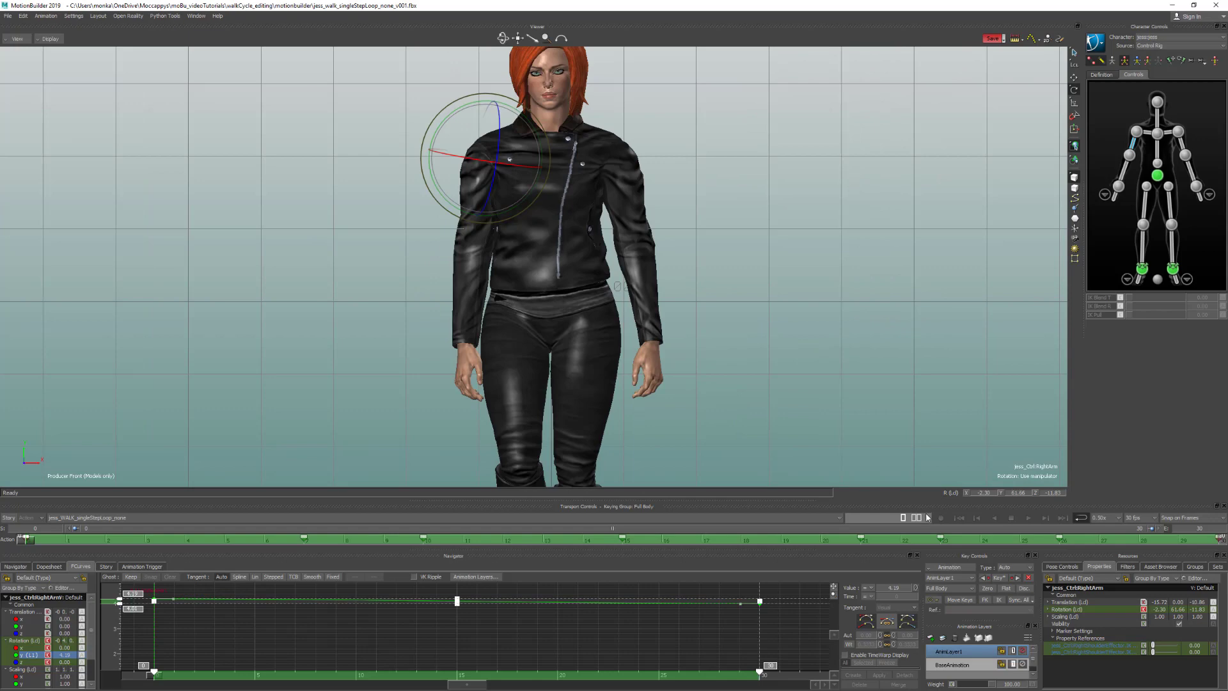
{"action": "left_click", "coordinate": [1027, 518]}
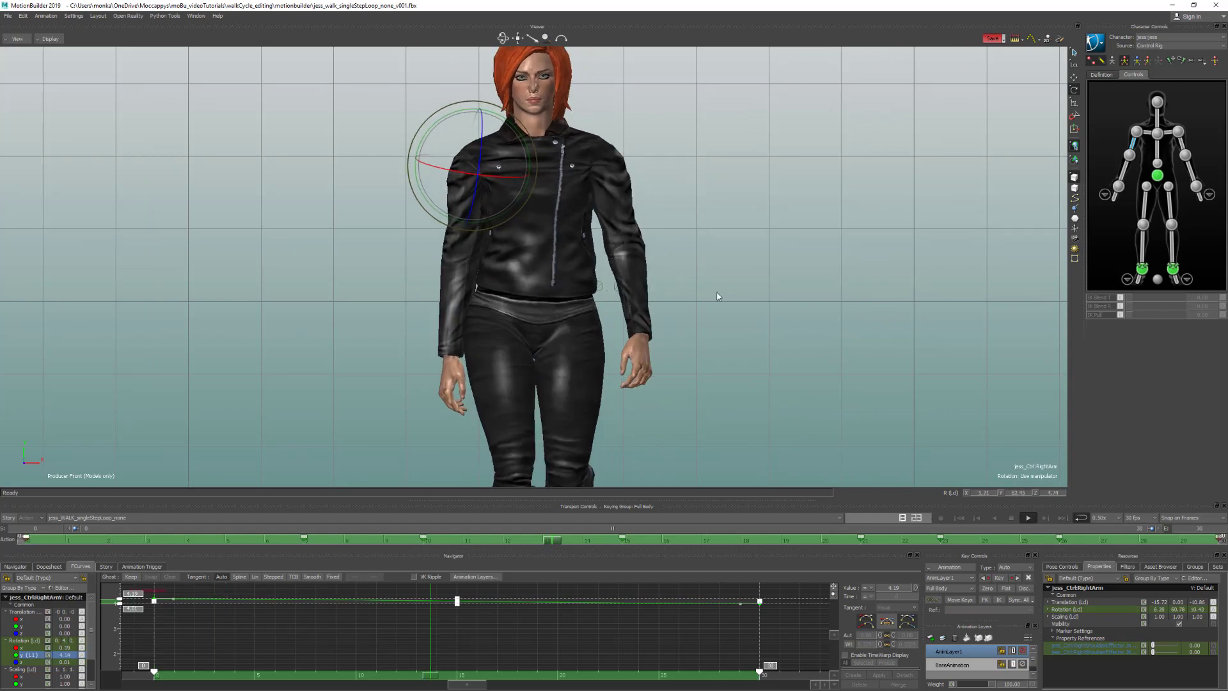
{"action": "left_click_drag", "start_coordinate": [696, 356], "coordinate": [522, 265], "text": "ctrl"}
{"action": "left_click_drag", "start_coordinate": [515, 287], "coordinate": [494, 274], "text": "ctrl"}
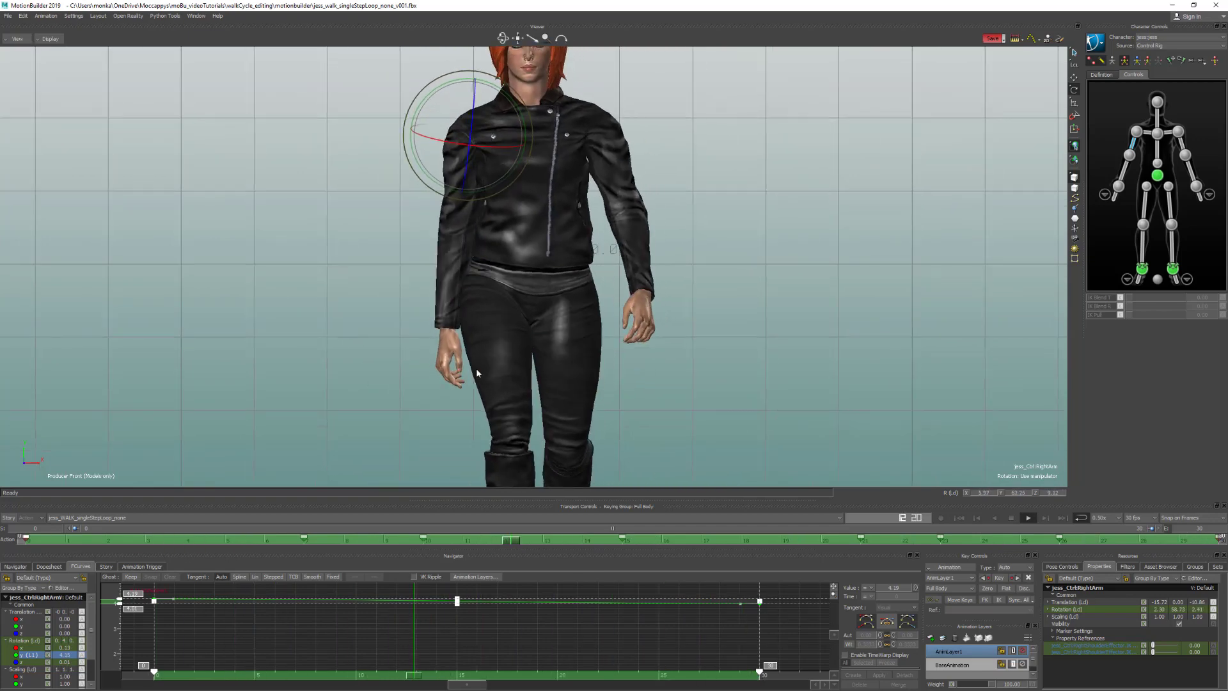
{"action": "left_click_drag", "start_coordinate": [476, 367], "coordinate": [481, 360], "text": "ctrl"}
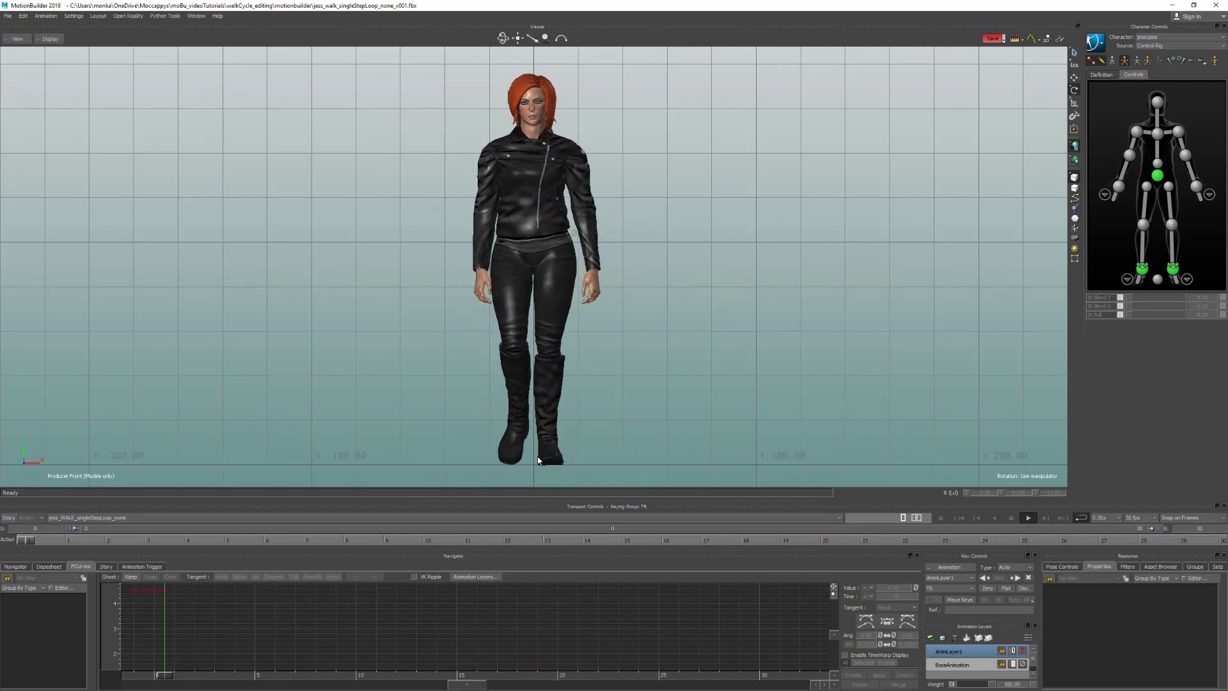
{"action": "left_click", "coordinate": [1011, 517]}
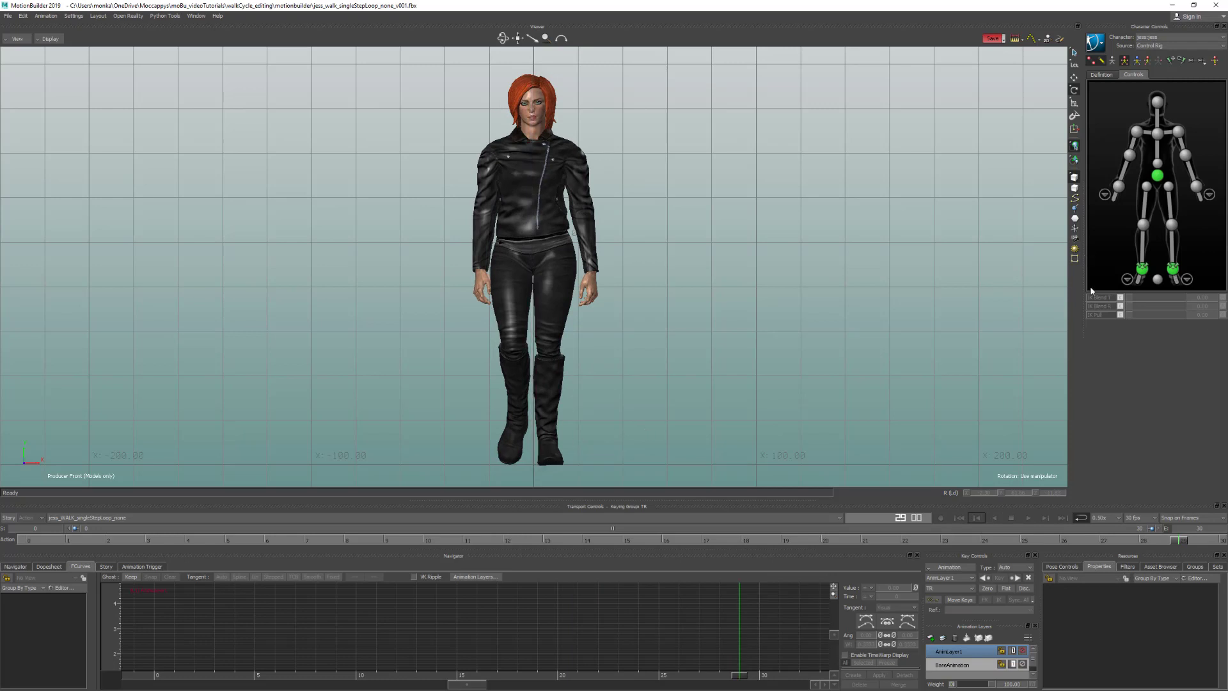
Step: Select the left ankle effector and frame its isolated X translation curve
{"action": "left_click", "coordinate": [1174, 269]}
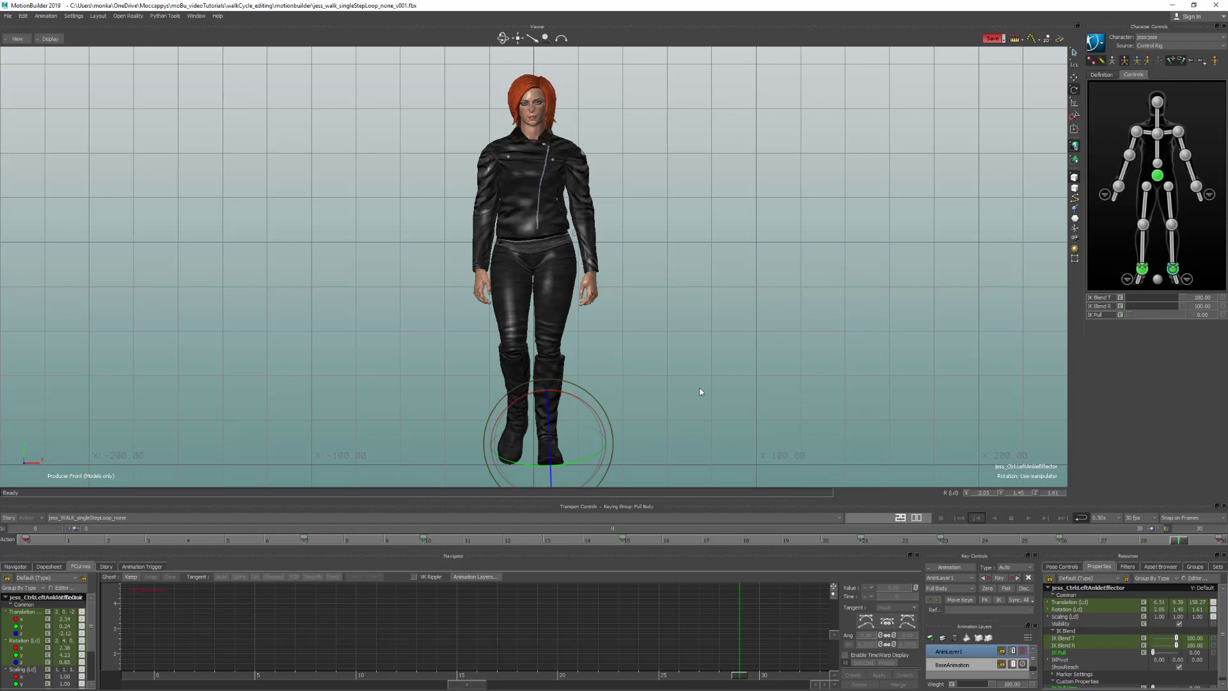
{"action": "left_click", "coordinate": [25, 619]}
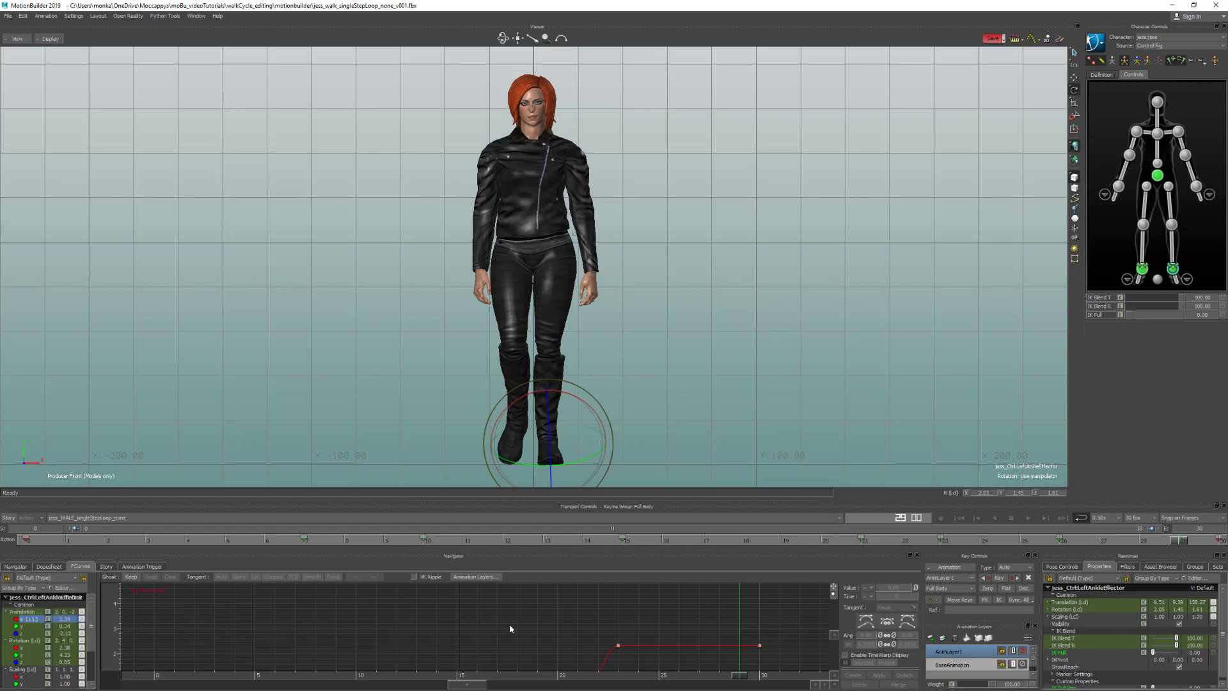
{"action": "key", "text": "a"}
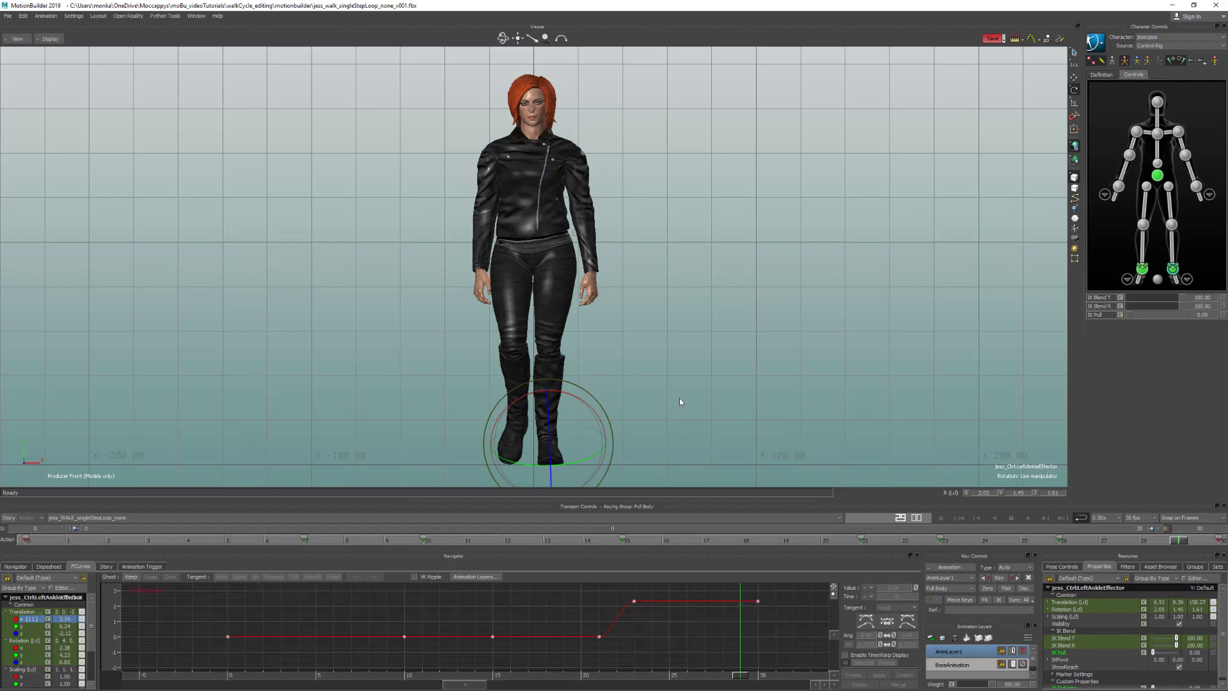
Step: Try to move the left ankle effector sideways with the translation manipulator, and undo the move
{"action": "key", "text": "t"}
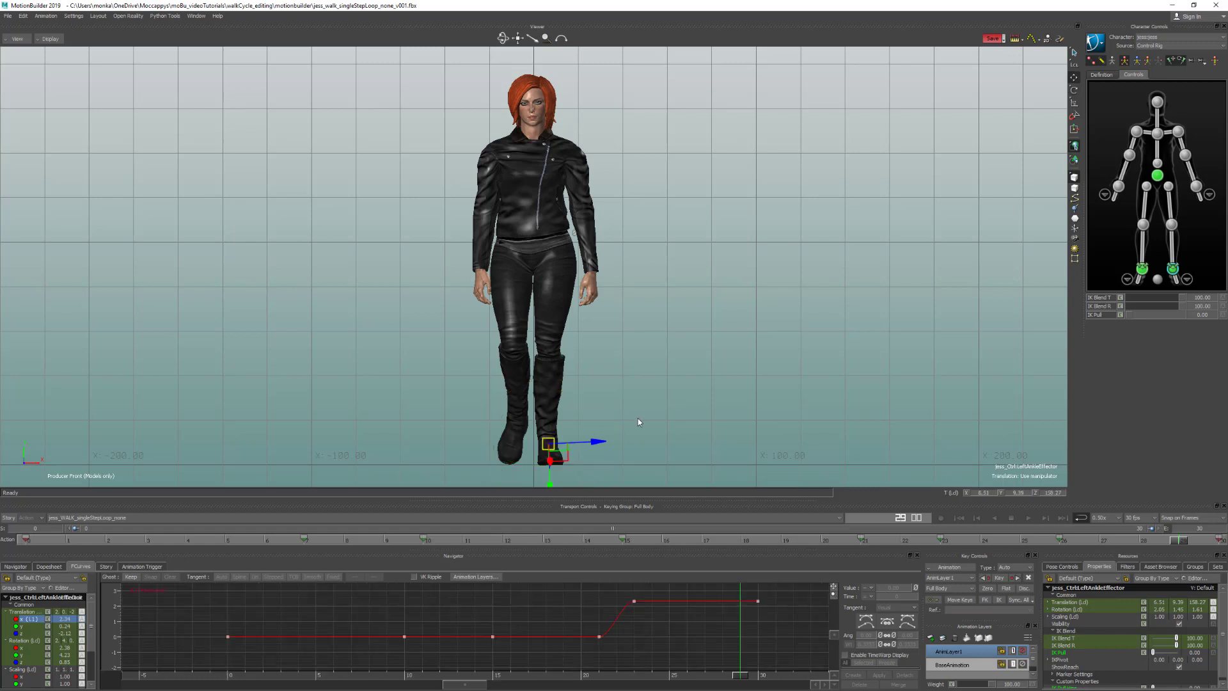
{"action": "key", "text": "t"}
{"action": "left_click_drag", "start_coordinate": [595, 442], "coordinate": [581, 444]}
{"action": "key", "text": "ctrl+z"}
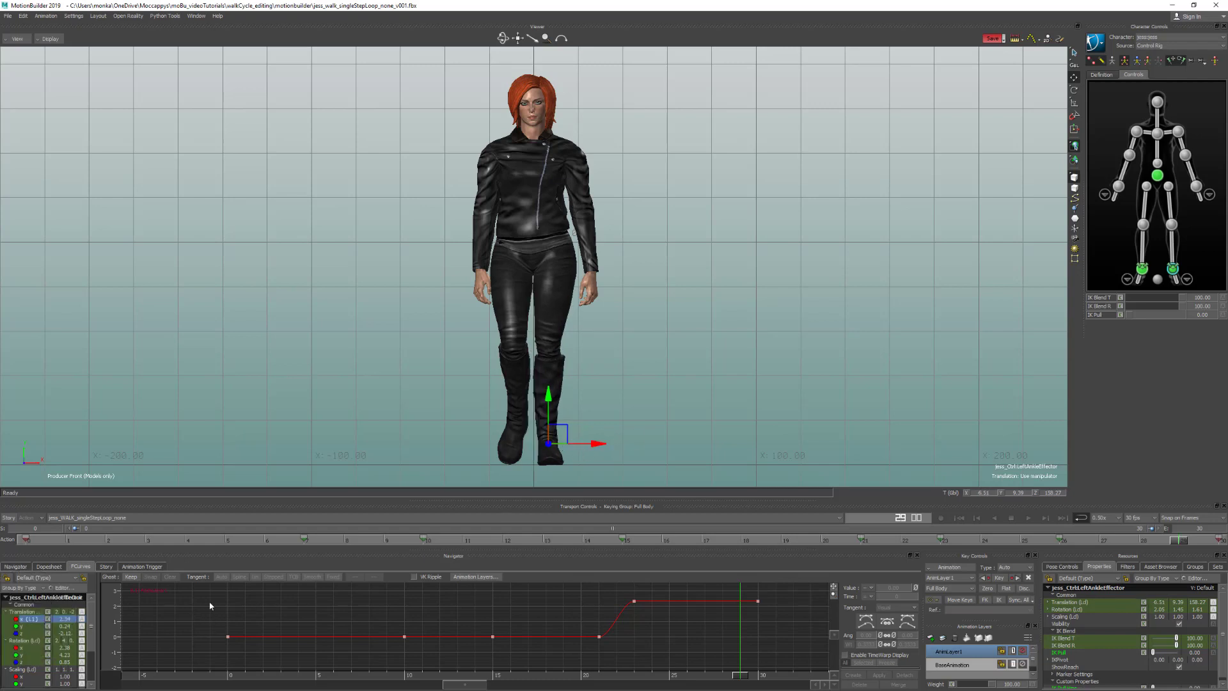
Step: Lower all X translation keys of the left ankle effector by about 1.3 units and play the loop to check the foot placement
{"action": "left_click_drag", "start_coordinate": [206, 586], "coordinate": [825, 670]}
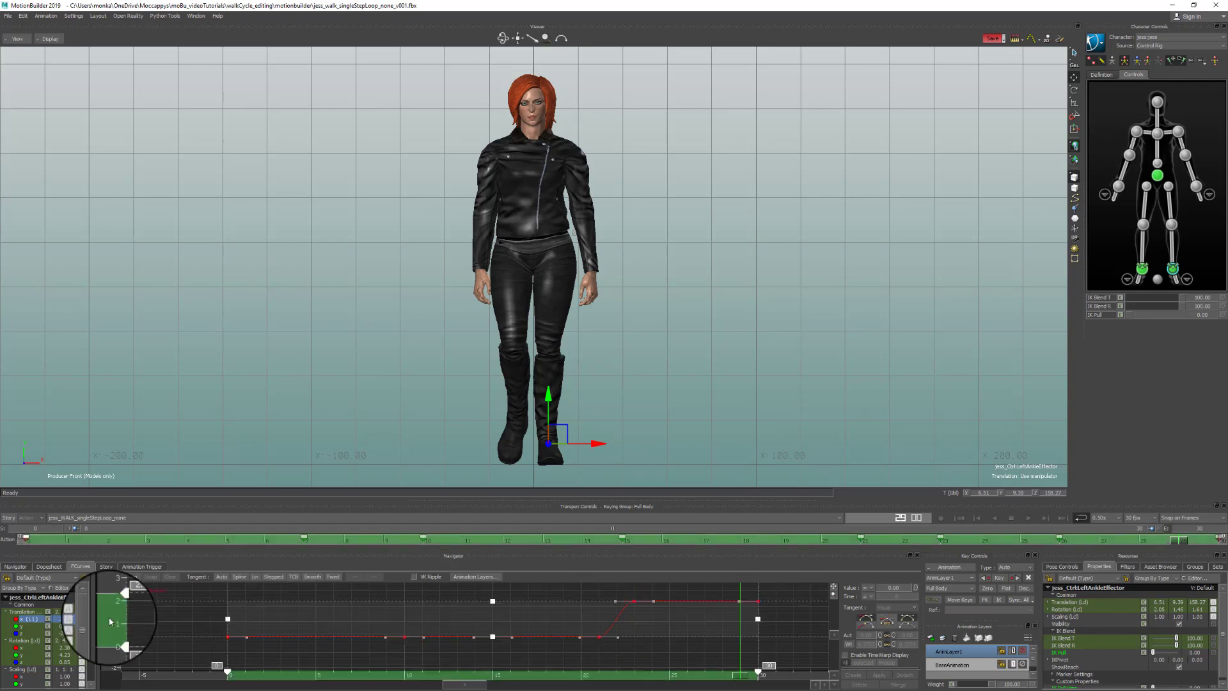
{"action": "left_click_drag", "start_coordinate": [110, 621], "coordinate": [125, 643]}
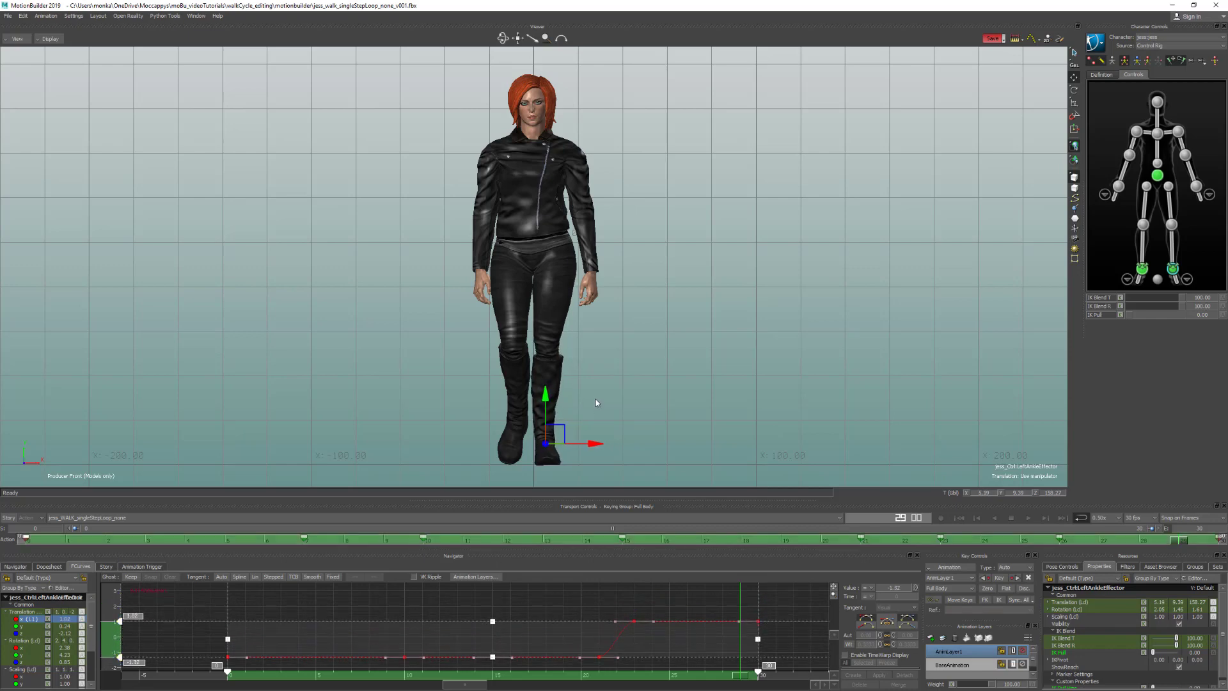
{"action": "left_click_drag", "start_coordinate": [531, 78], "coordinate": [538, 442]}
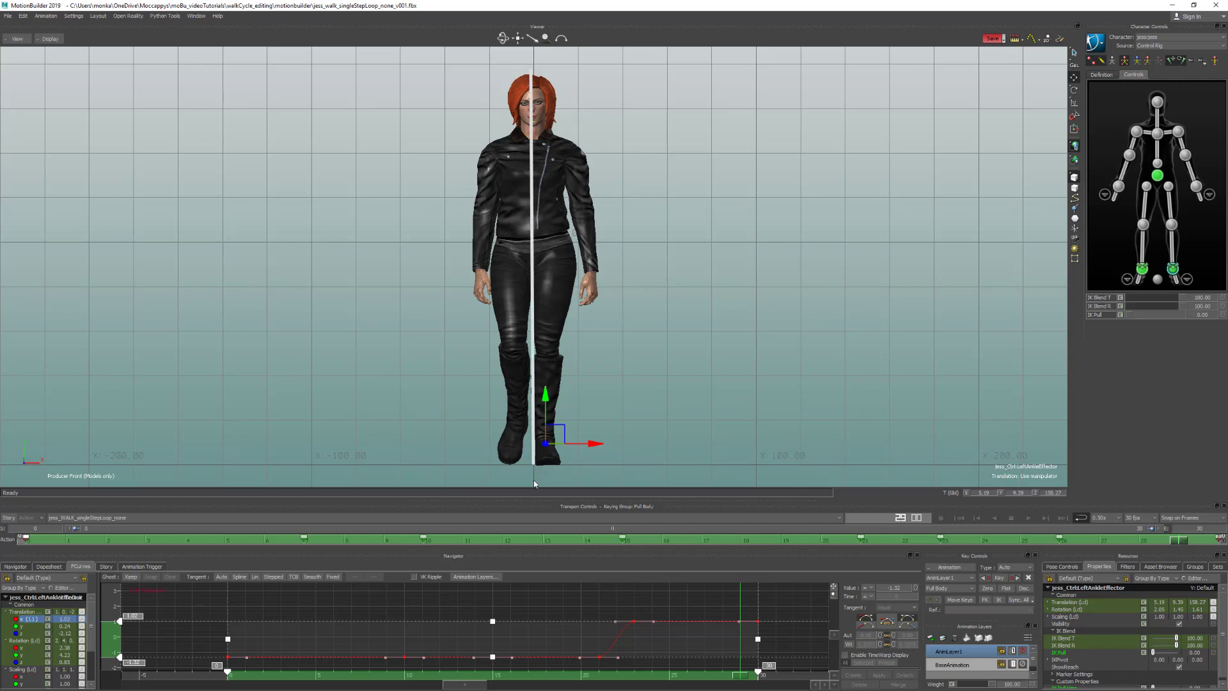
{"action": "left_click", "coordinate": [628, 433]}
{"action": "left_click", "coordinate": [1030, 520]}
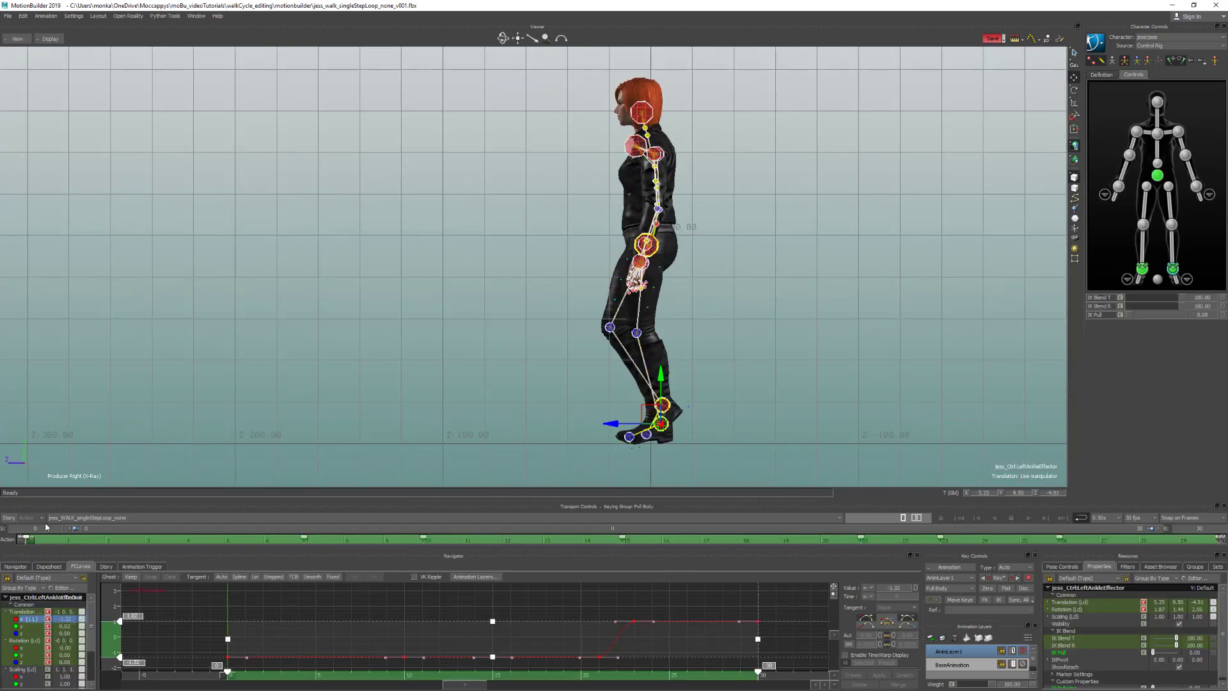
Step: Set the keying mode to Body Part and examine the left foot's ground contact up close in the side view between frames 23 and 25
{"action": "left_click_drag", "start_coordinate": [45, 540], "coordinate": [980, 541]}
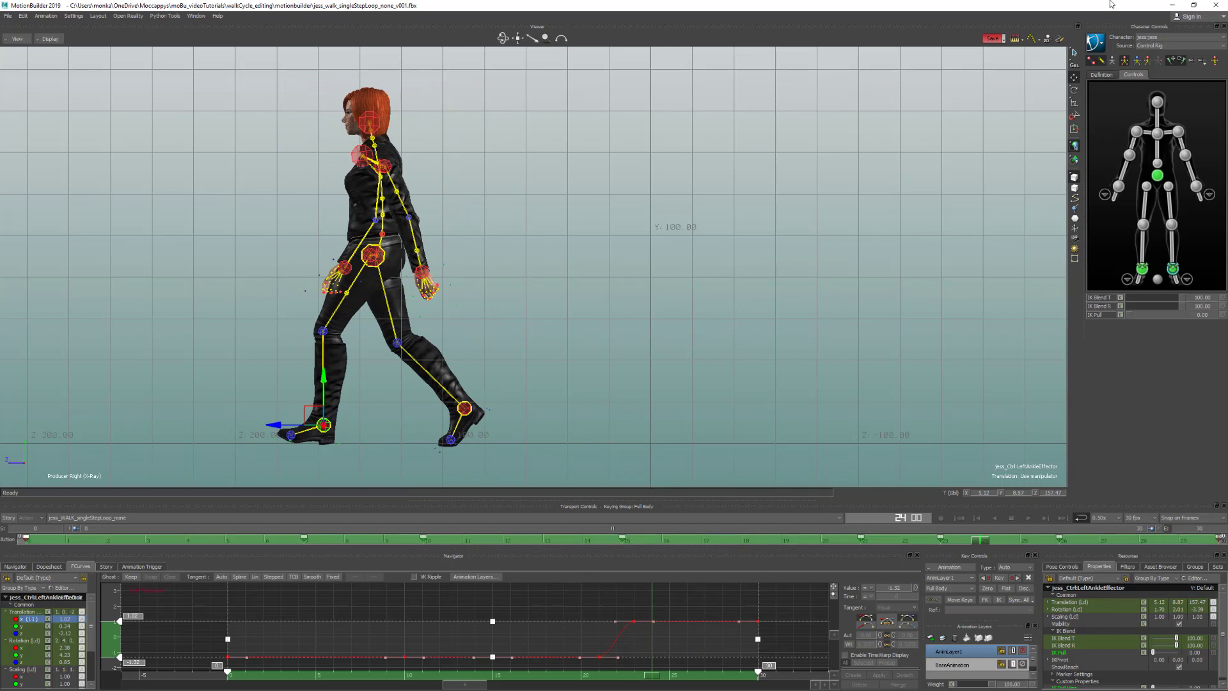
{"action": "left_click", "coordinate": [1148, 60]}
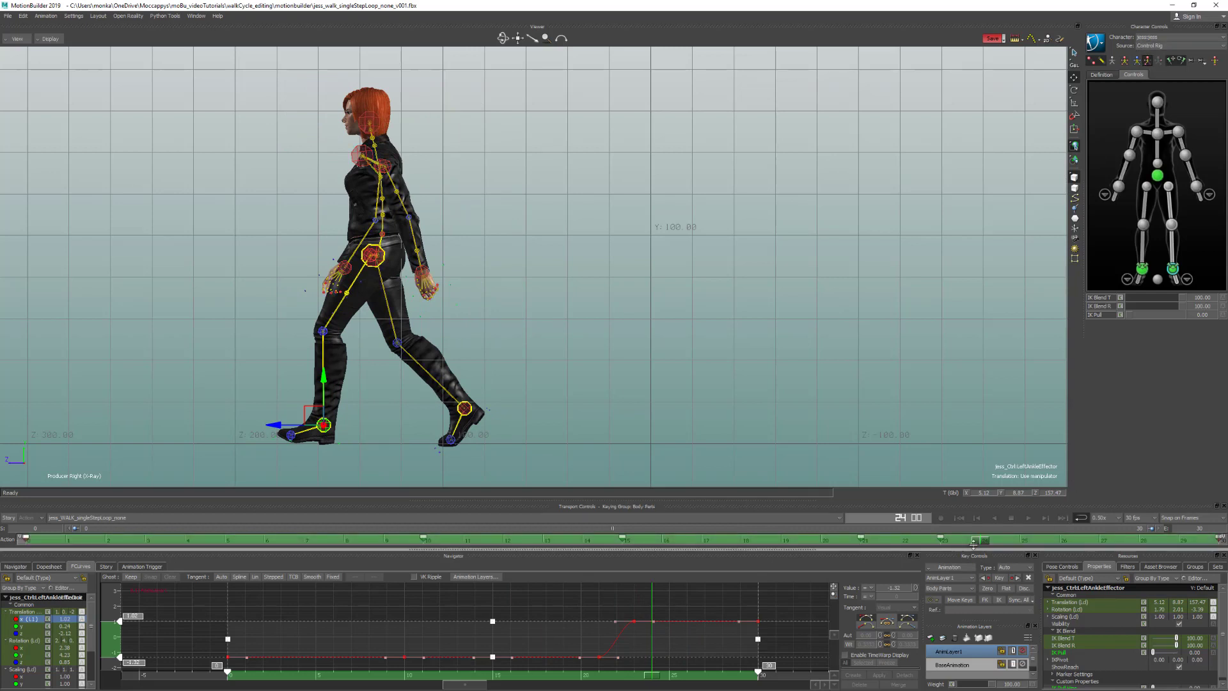
{"action": "left_click", "coordinate": [941, 539]}
{"action": "left_click", "coordinate": [980, 541]}
{"action": "left_click_drag", "start_coordinate": [1033, 543], "coordinate": [943, 547]}
{"action": "left_click_drag", "start_coordinate": [342, 352], "coordinate": [396, 300], "text": "shift"}
{"action": "left_click_drag", "start_coordinate": [597, 251], "coordinate": [637, 210], "text": "shift"}
{"action": "left_click_drag", "start_coordinate": [948, 542], "coordinate": [1045, 546]}
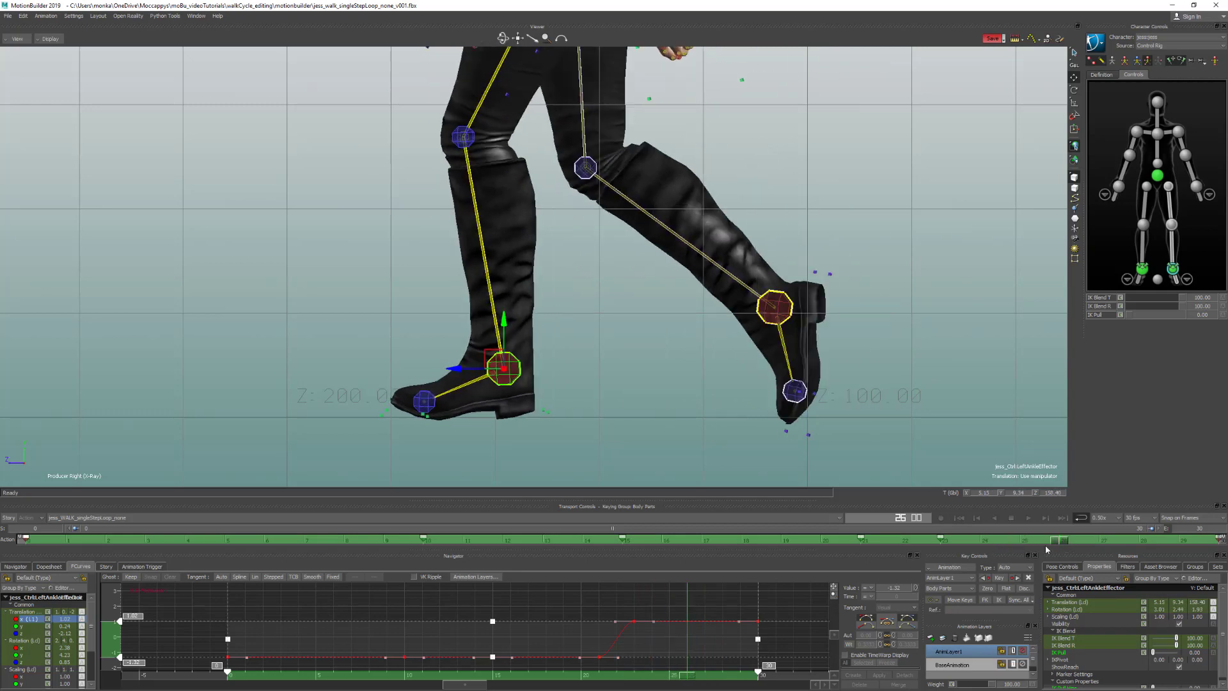
Step: Set the left ankle effector's IK Blend T and R to 0, compare the foot's contact over several frames, and restore both blends
{"action": "left_click_drag", "start_coordinate": [1185, 301], "coordinate": [1102, 309]}
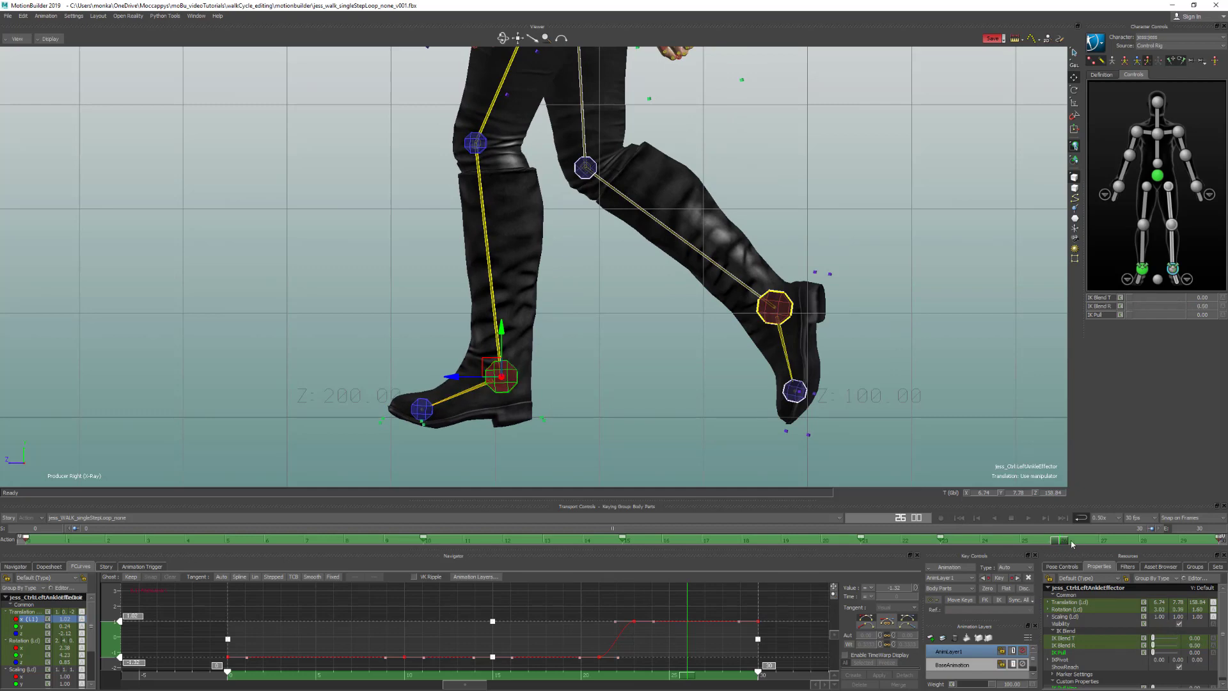
{"action": "left_click_drag", "start_coordinate": [1063, 542], "coordinate": [942, 543]}
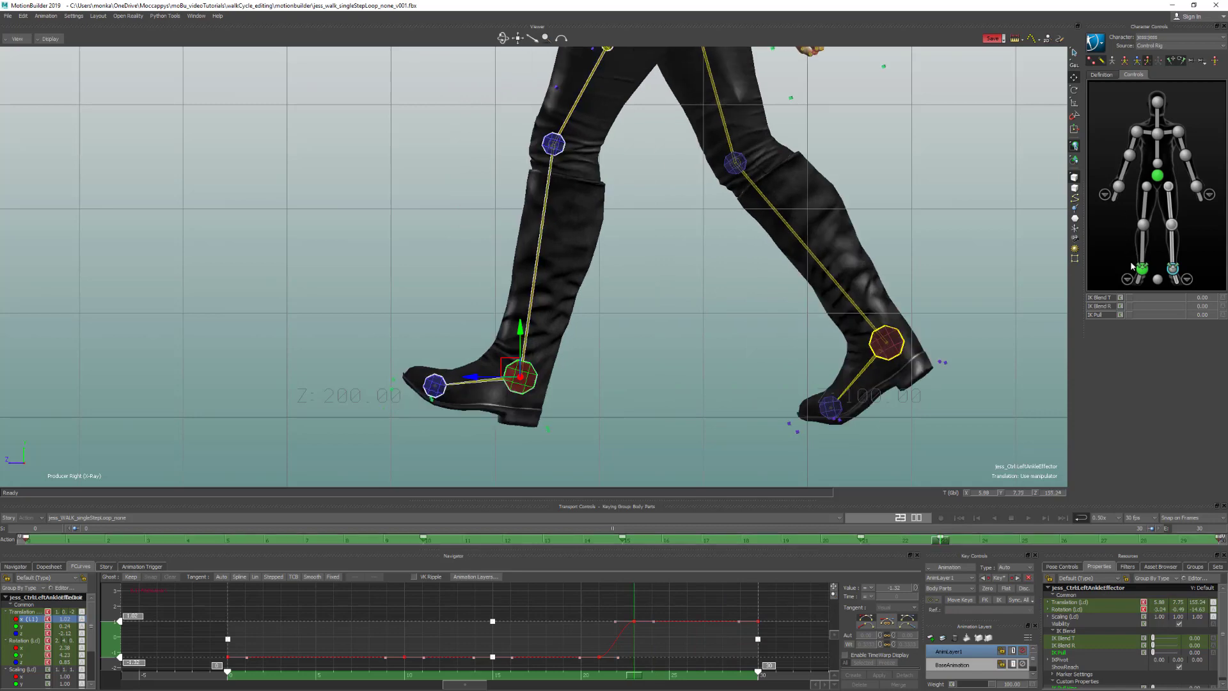
{"action": "left_click_drag", "start_coordinate": [1129, 298], "coordinate": [1188, 307]}
{"action": "left_click_drag", "start_coordinate": [947, 545], "coordinate": [1021, 544]}
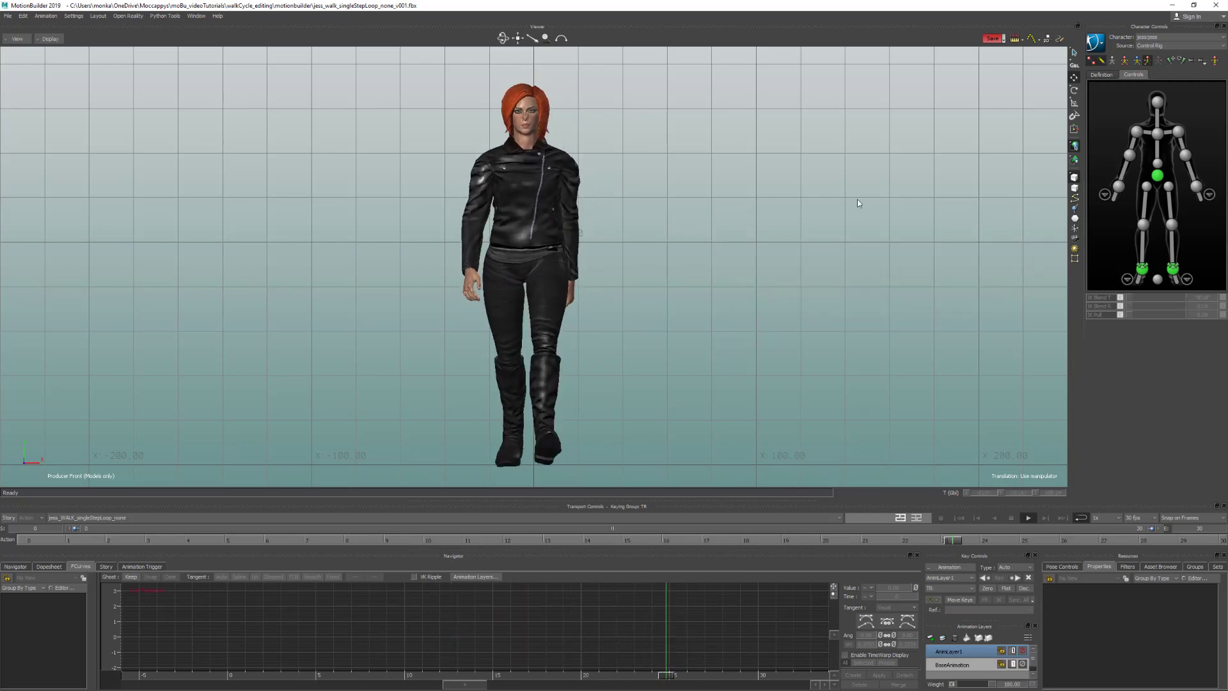
Step: Show the rig in X-ray in the side view and select the head effector in Full Body keying mode
{"action": "left_click", "coordinate": [1134, 145]}
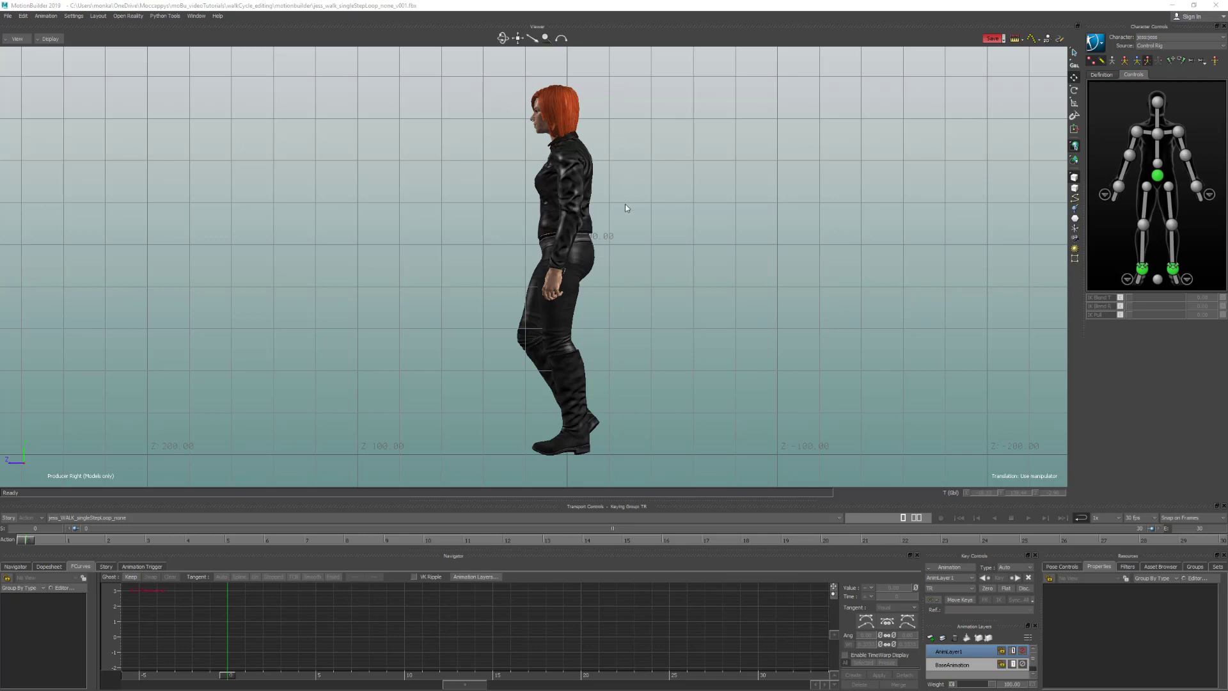
{"action": "key", "text": "ctrl+a"}
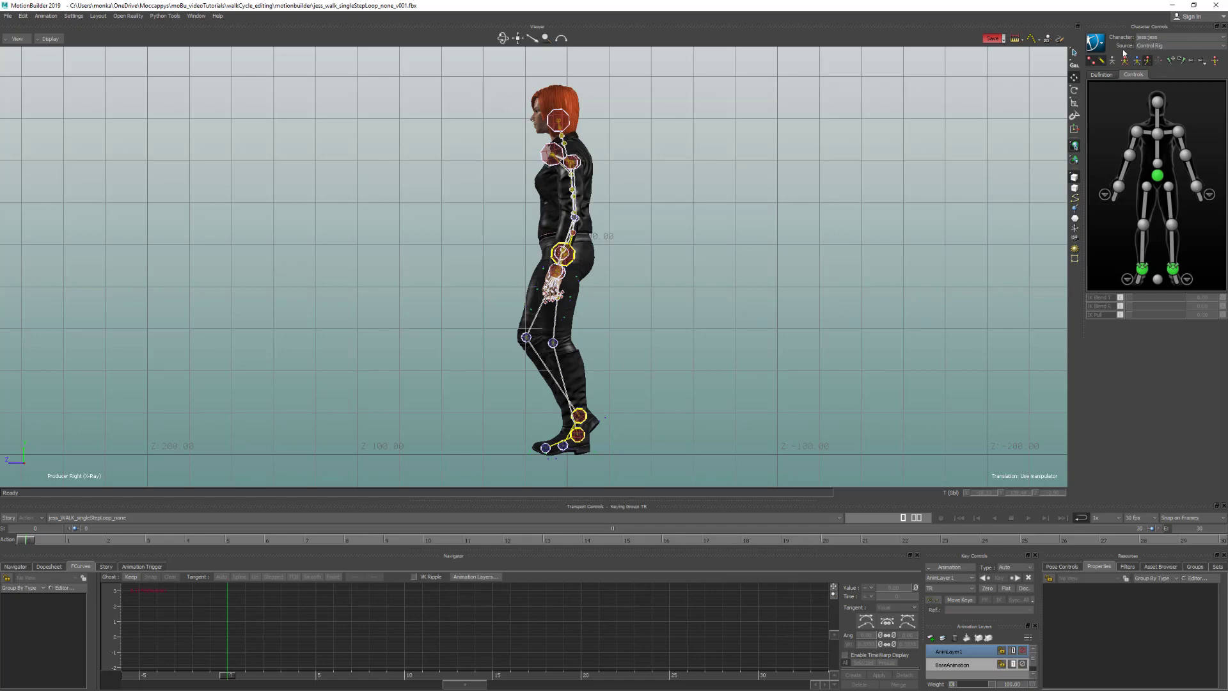
{"action": "scroll", "coordinate": [630, 169], "scroll_direction": "up", "scroll_amount": 5}
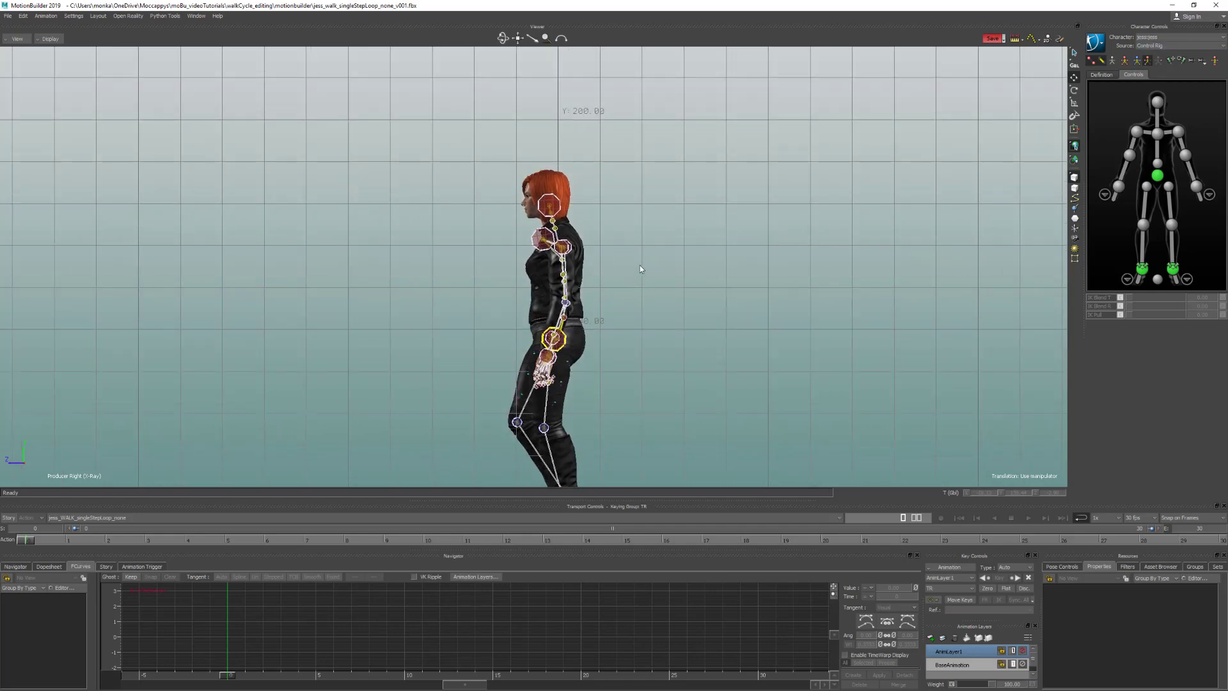
{"action": "scroll", "coordinate": [653, 236], "scroll_direction": "up", "scroll_amount": 4}
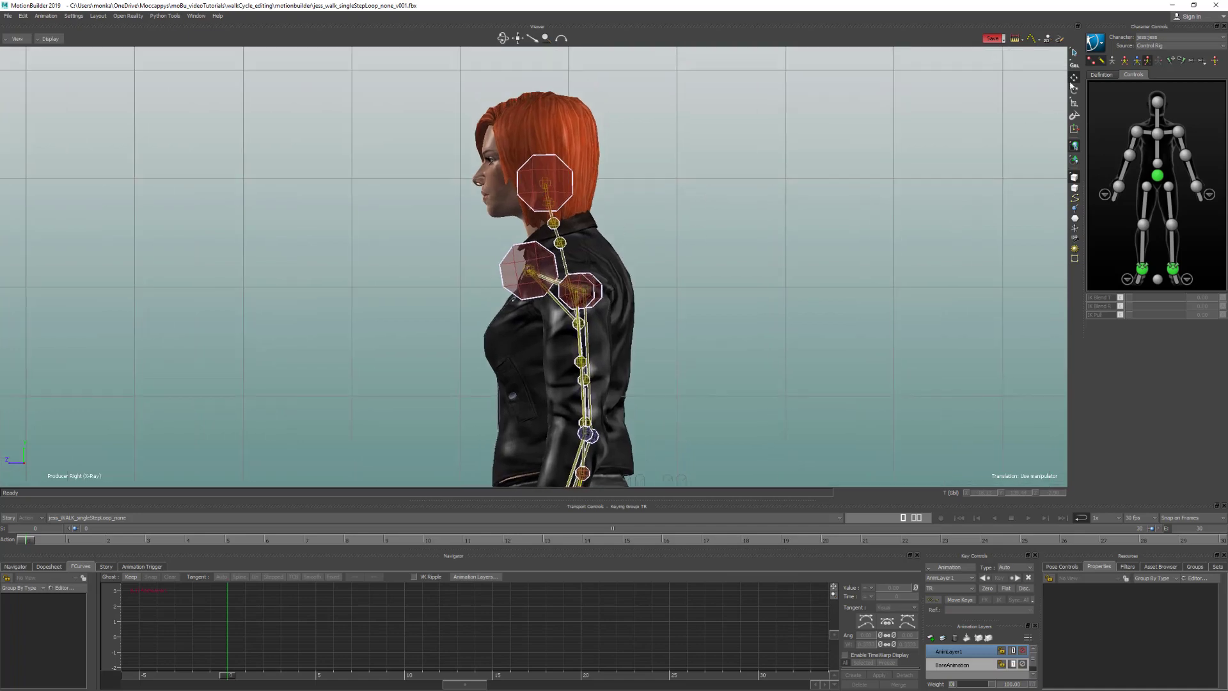
{"action": "left_click", "coordinate": [1157, 103]}
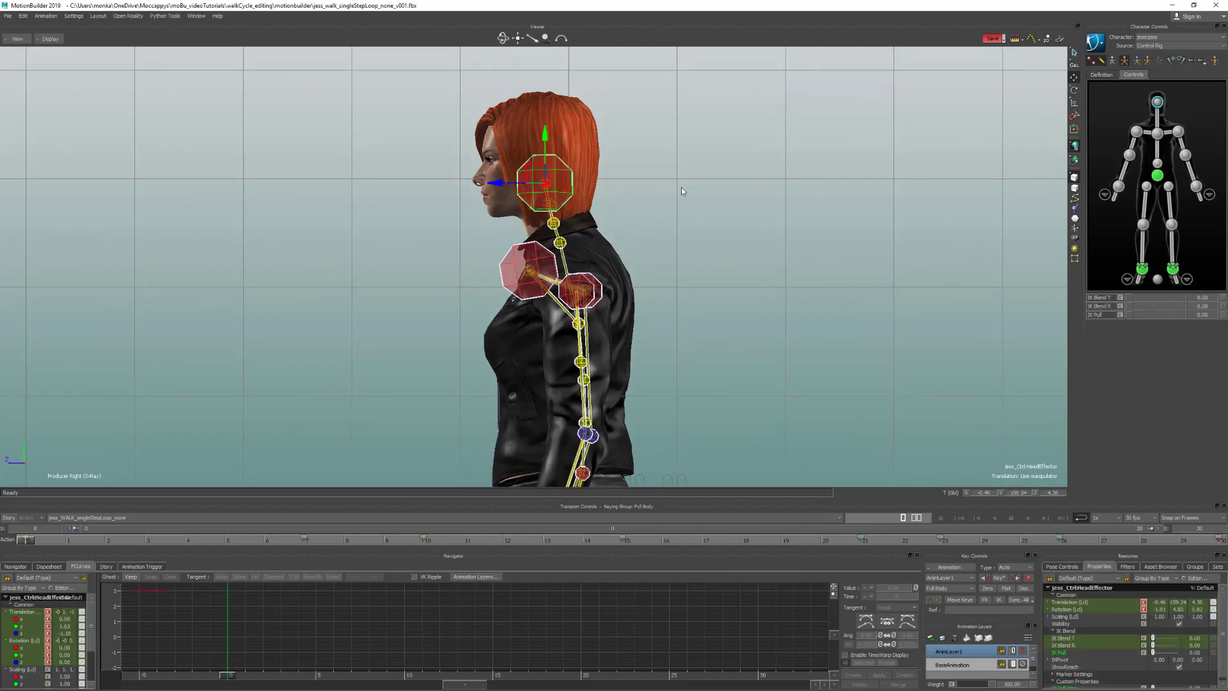
{"action": "mouse_move", "coordinate": [531, 179]}
{"action": "left_mouse_down"}
{"action": "mouse_move", "coordinate": [588, 168]}
{"action": "mouse_move", "coordinate": [536, 185]}
{"action": "mouse_move", "coordinate": [567, 171]}
{"action": "mouse_move", "coordinate": [550, 190]}
{"action": "mouse_move", "coordinate": [576, 191]}
{"action": "mouse_move", "coordinate": [544, 183]}
{"action": "left_mouse_up"}
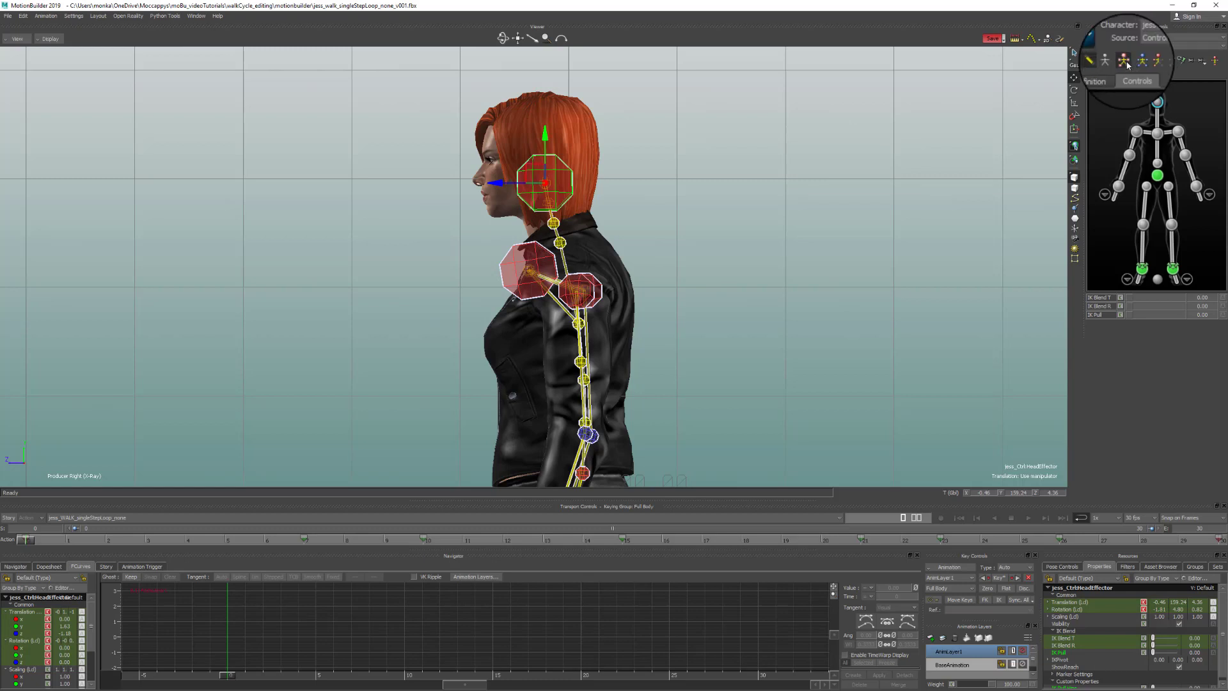
{"action": "left_click_drag", "start_coordinate": [539, 175], "coordinate": [733, 213]}
Step: Set the keying mode to Body Part and inspect the right shoulder, chest and left shoulder effectors in turn
{"action": "left_click", "coordinate": [1148, 60]}
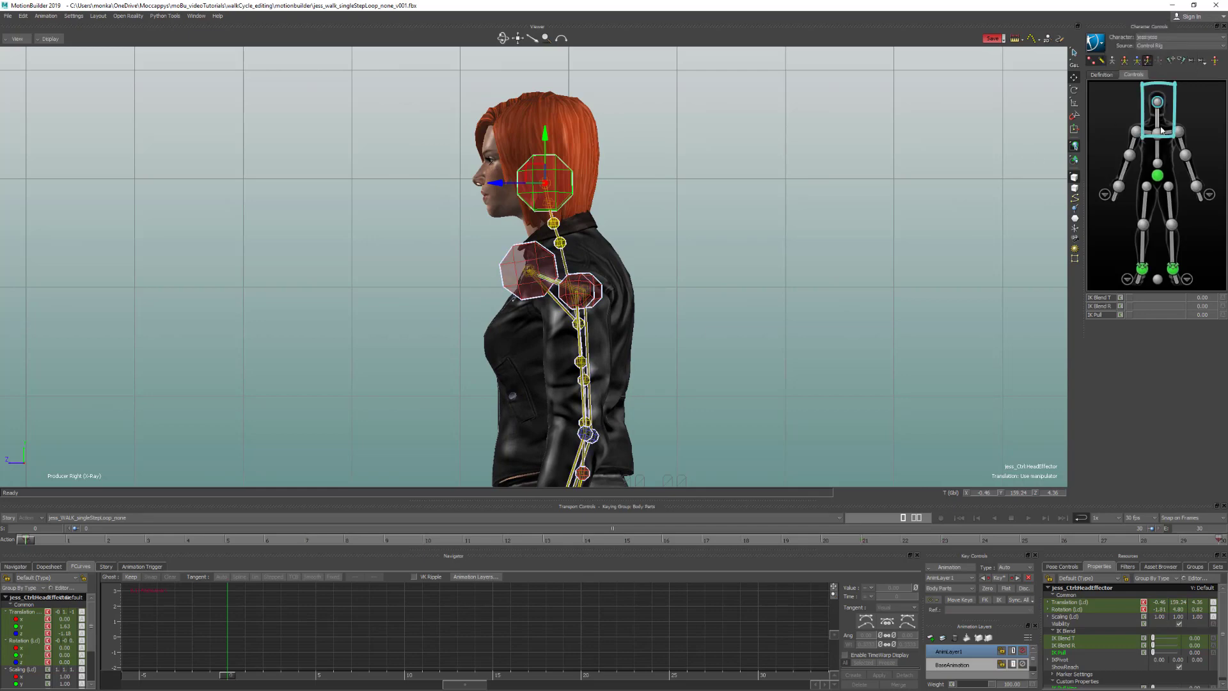
{"action": "left_click", "coordinate": [1137, 132]}
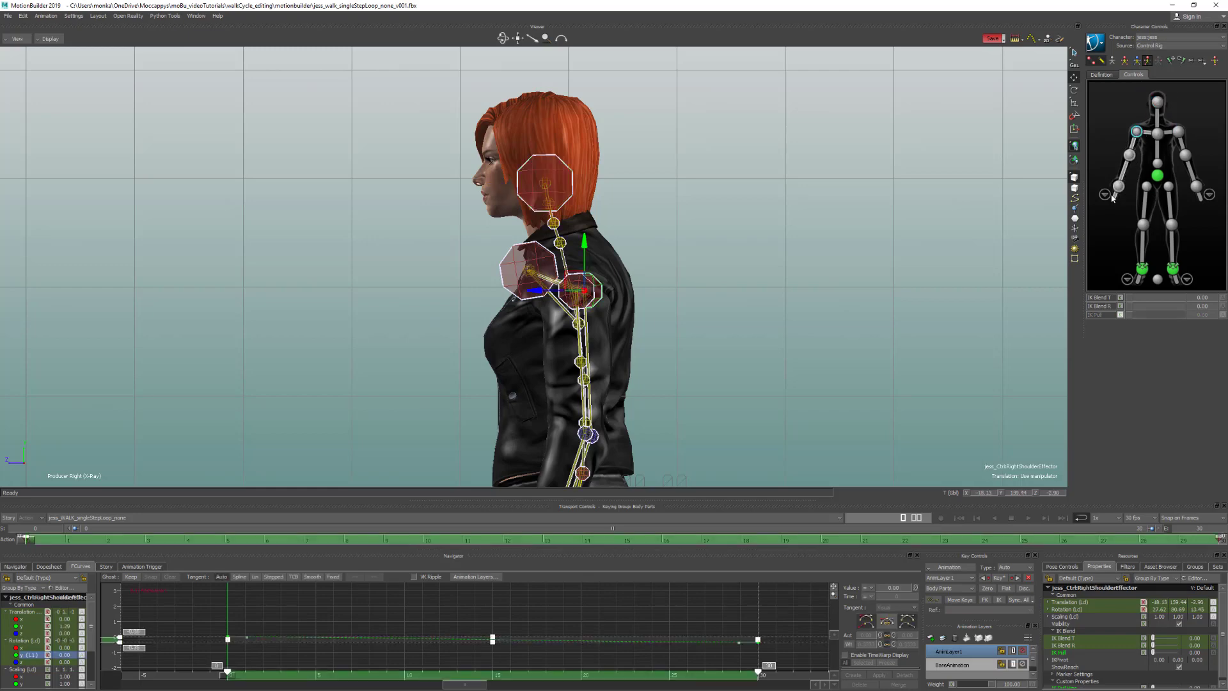
{"action": "left_click", "coordinate": [1158, 133]}
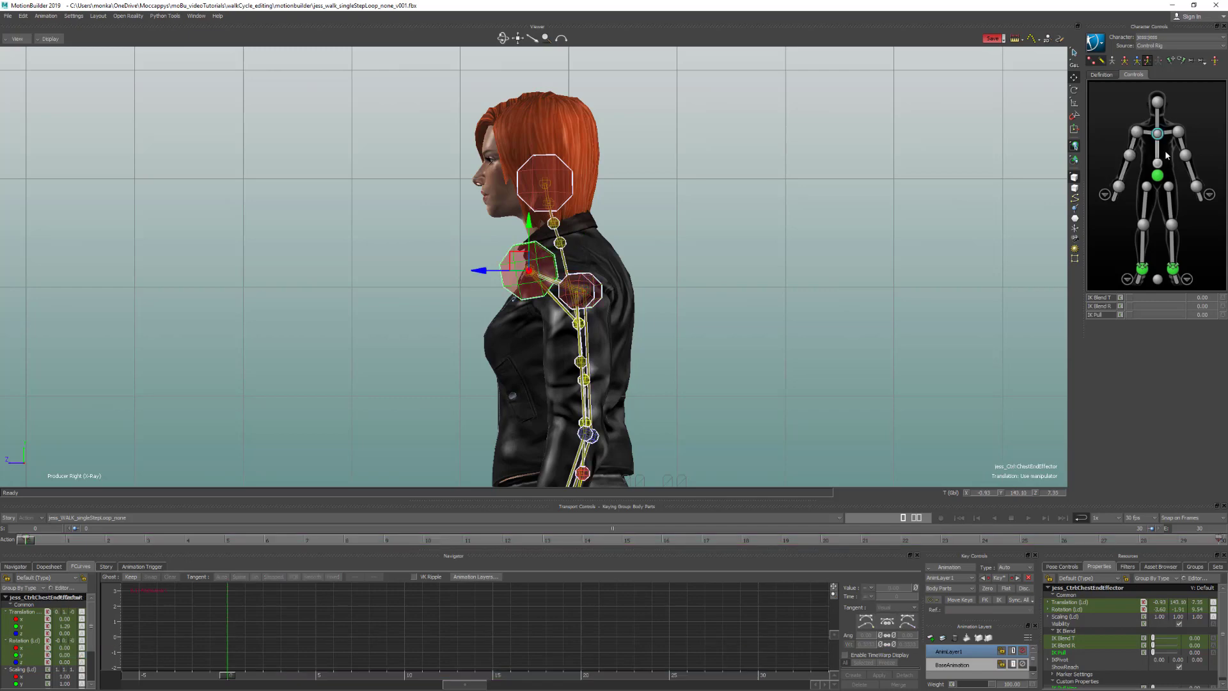
{"action": "left_click", "coordinate": [1178, 132]}
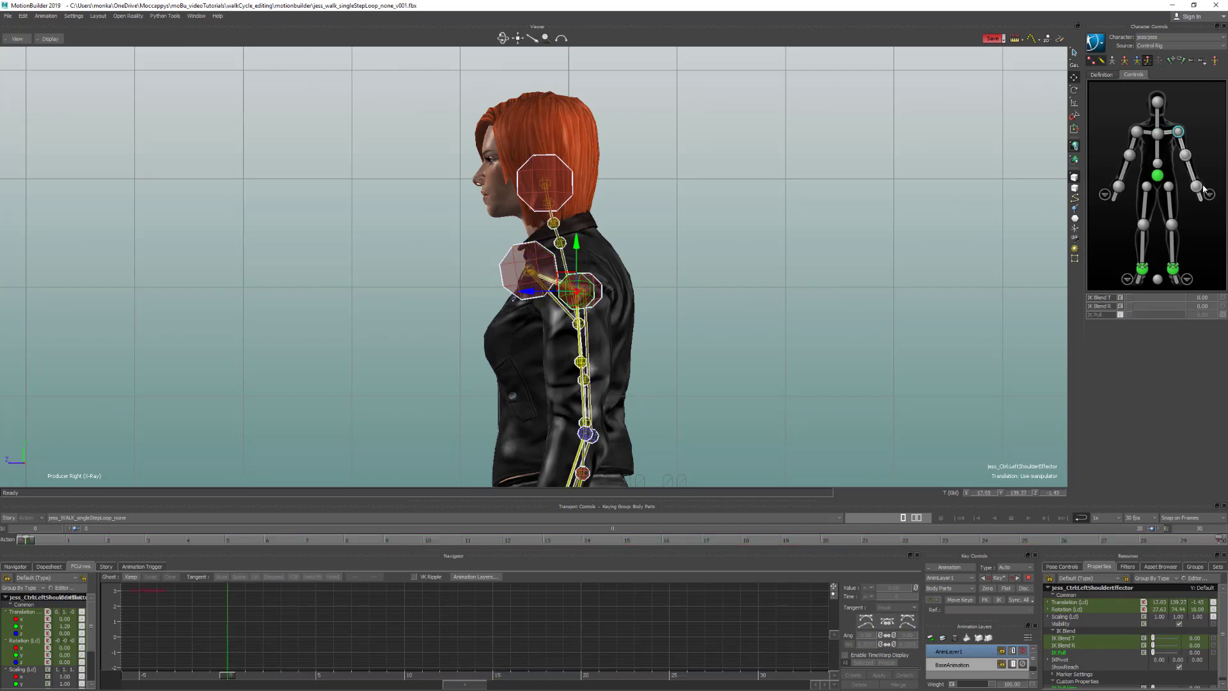
Step: Select the head effector, try to move it slightly forward, and undo the move
{"action": "left_click", "coordinate": [1158, 102]}
{"action": "mouse_move", "coordinate": [529, 169]}
{"action": "left_mouse_down"}
{"action": "mouse_move", "coordinate": [554, 186]}
{"action": "mouse_move", "coordinate": [480, 214]}
{"action": "mouse_move", "coordinate": [550, 186]}
{"action": "mouse_move", "coordinate": [466, 178]}
{"action": "mouse_move", "coordinate": [557, 172]}
{"action": "mouse_move", "coordinate": [520, 186]}
{"action": "mouse_move", "coordinate": [541, 166]}
{"action": "mouse_move", "coordinate": [508, 173]}
{"action": "left_mouse_up"}
{"action": "key", "text": "ctrl+z"}
Step: Examine the head in the front view with only the models shown, and return to the right side view
{"action": "key", "text": "ctrl+f"}
{"action": "left_click_drag", "start_coordinate": [629, 129], "coordinate": [618, 208], "text": "shift"}
{"action": "key", "text": "ctrl+a"}
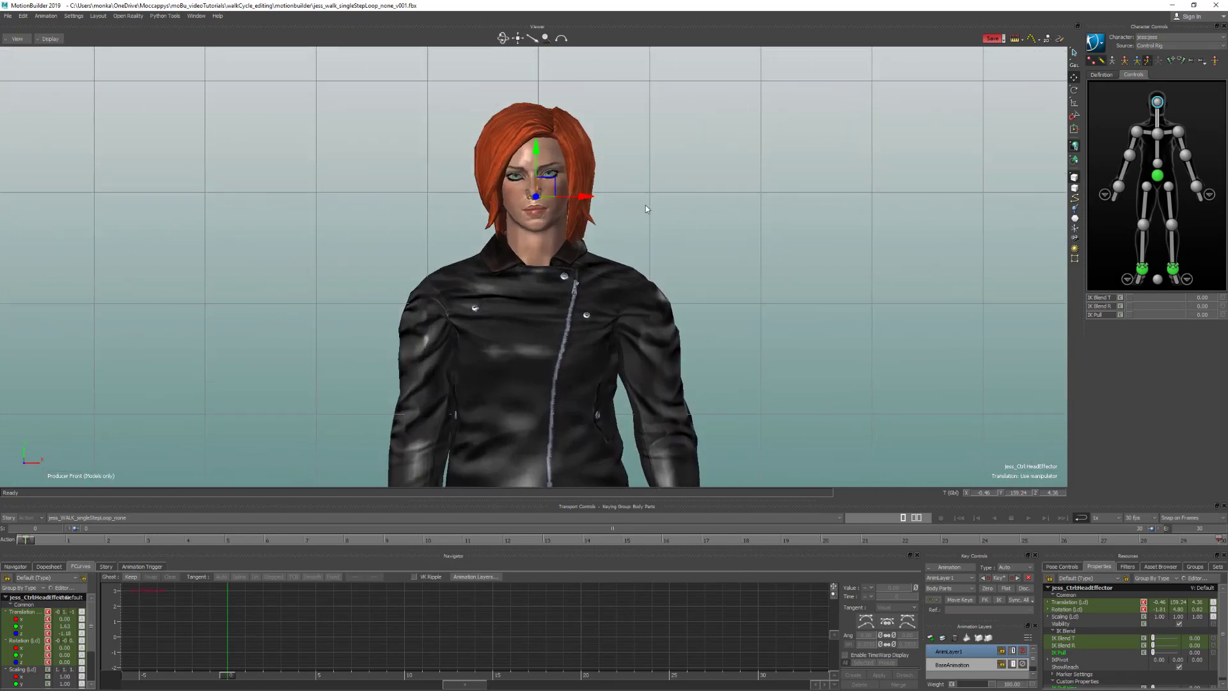
{"action": "key", "text": "ctrl+r"}
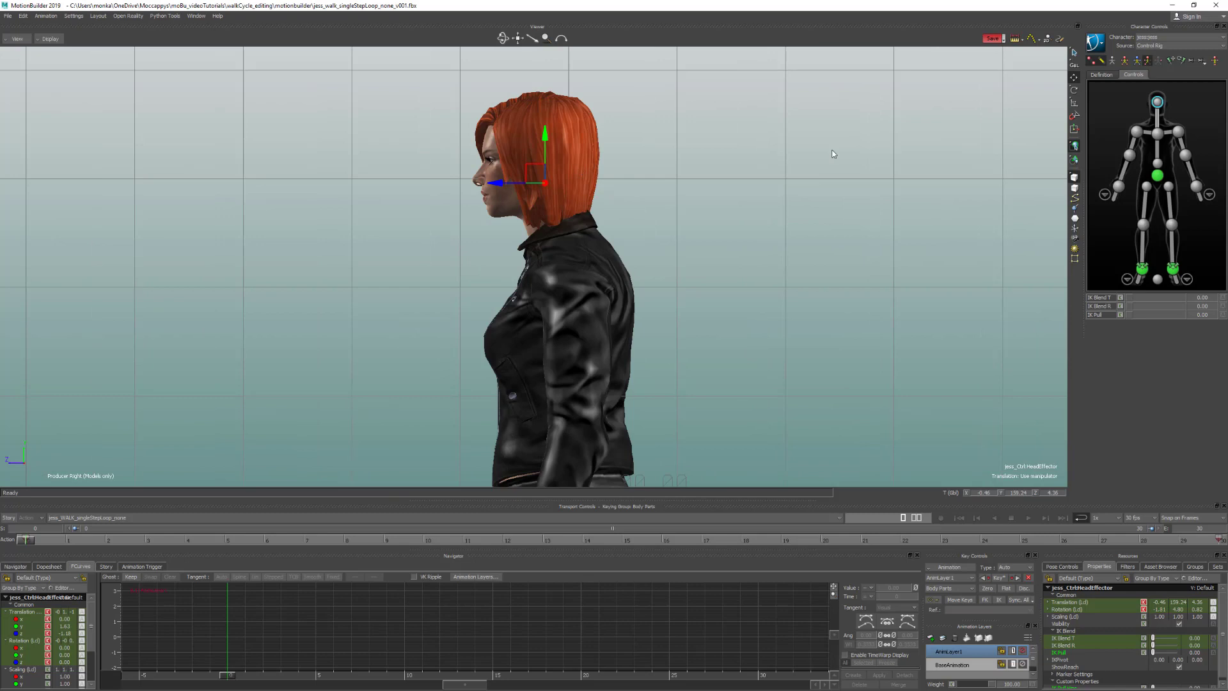
Step: Pin the head effector's rotation, show the rig in X-ray, and move the head slightly backwards to about 2.6 on Z
{"action": "left_click", "coordinate": [1181, 60]}
{"action": "left_click_drag", "start_coordinate": [544, 182], "coordinate": [523, 167]}
{"action": "key", "text": "ctrl+z"}
{"action": "key", "text": "ctrl+a"}
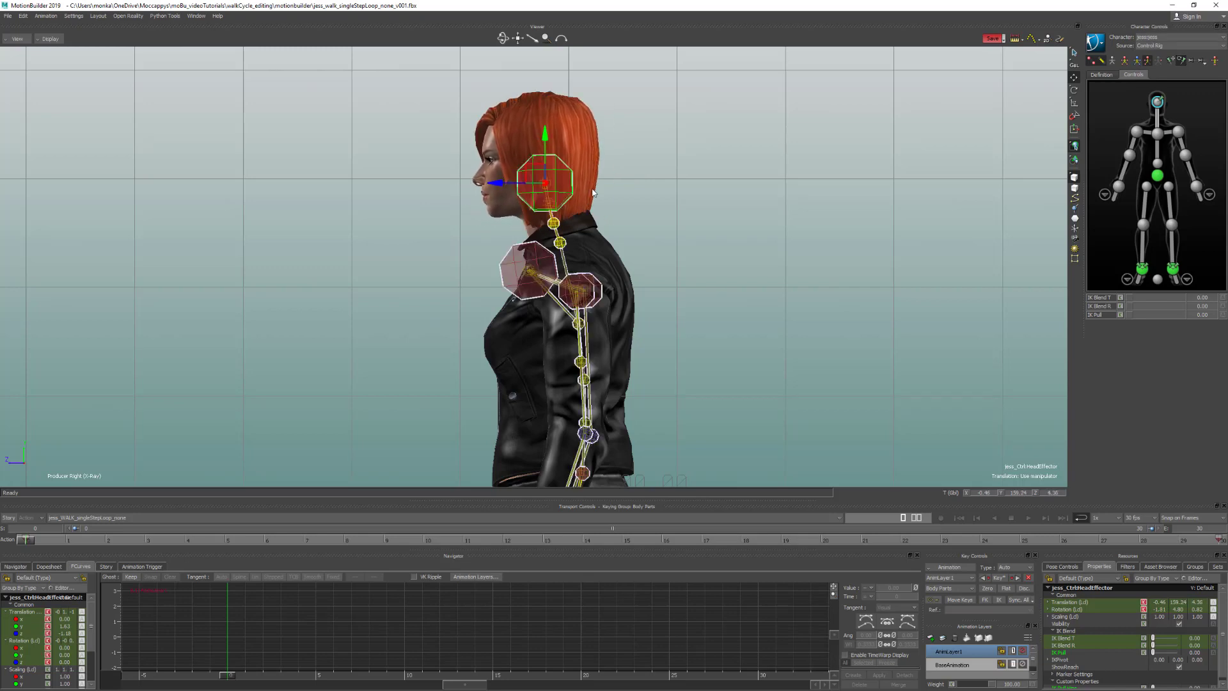
{"action": "left_click_drag", "start_coordinate": [524, 181], "coordinate": [547, 150]}
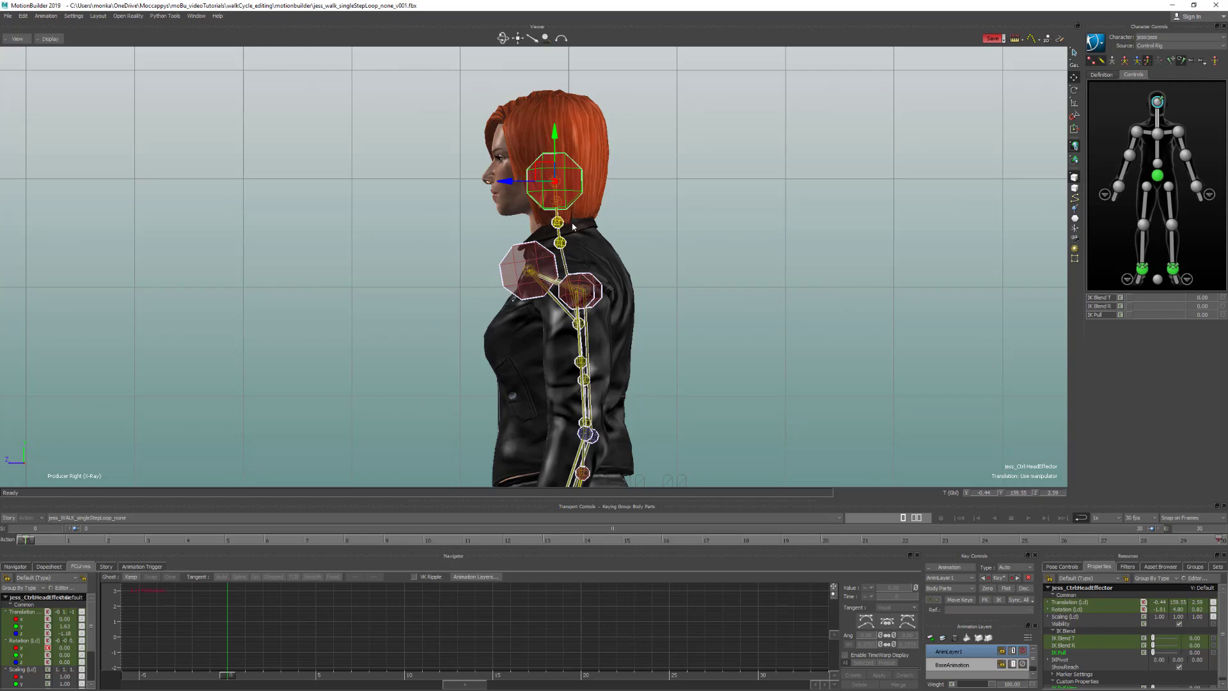
Step: Key the adjusted head at frame 0 and store it as a new pose in the Poses folder
{"action": "left_click", "coordinate": [999, 577]}
{"action": "left_click", "coordinate": [1061, 566]}
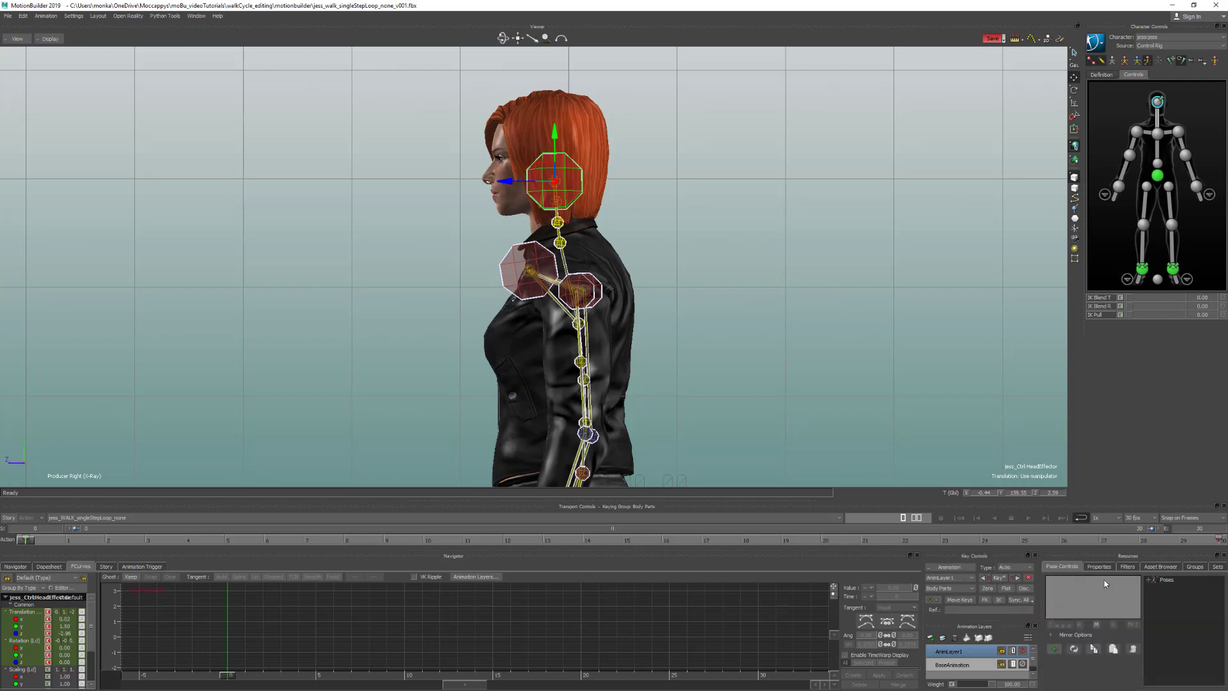
{"action": "left_click", "coordinate": [1148, 579]}
{"action": "left_click", "coordinate": [1053, 648]}
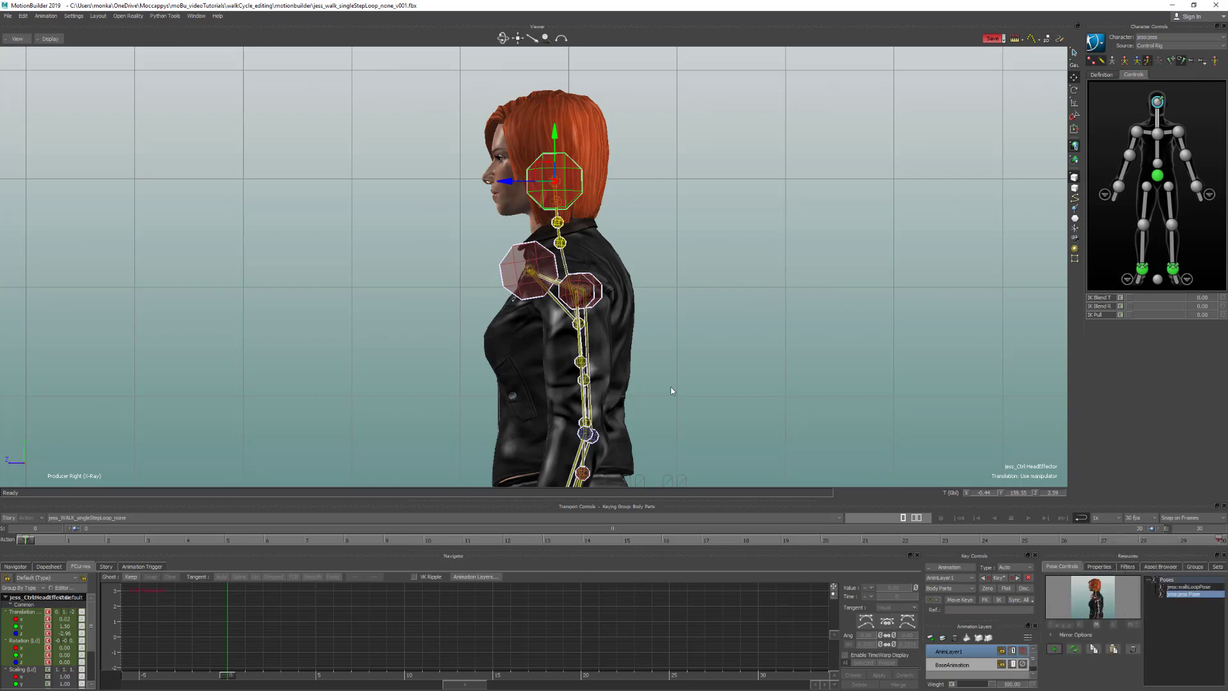
Step: Apply the stored jess Pose to the head at frame 30 and key it
{"action": "left_click", "coordinate": [1061, 517]}
{"action": "scroll", "coordinate": [421, 220], "scroll_direction": "down", "scroll_amount": 2}
{"action": "scroll", "coordinate": [421, 220], "scroll_direction": "down", "scroll_amount": 1}
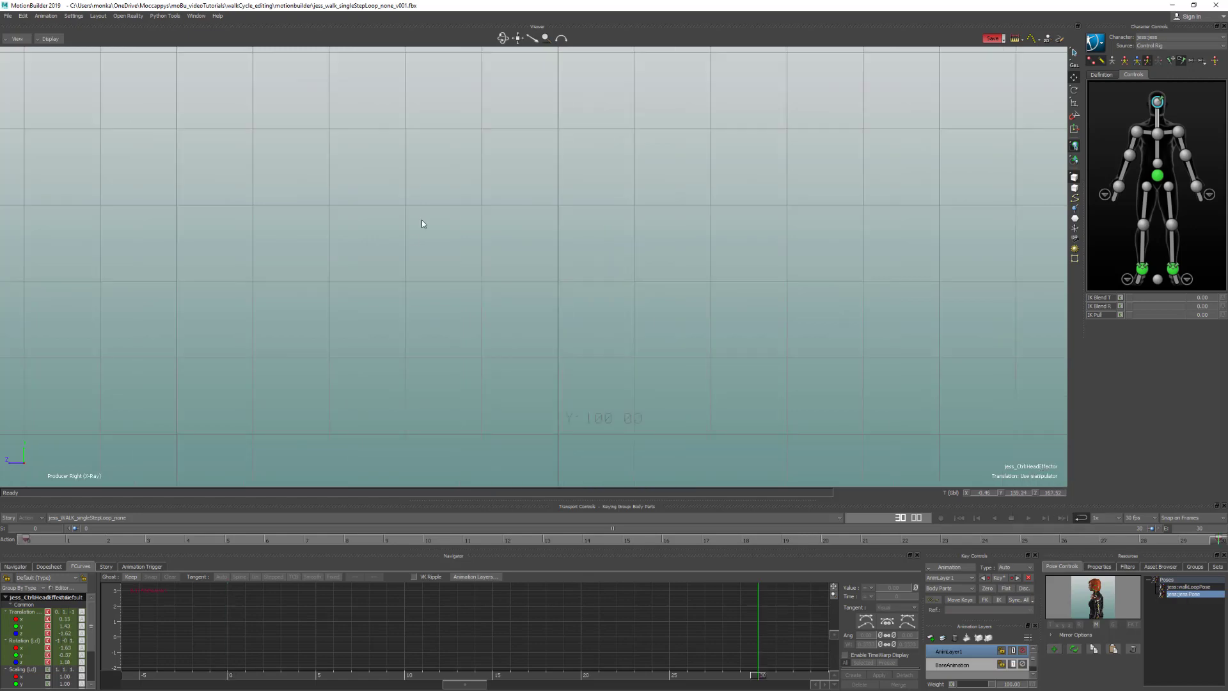
{"action": "key", "text": "f"}
{"action": "scroll", "coordinate": [742, 251], "scroll_direction": "down", "scroll_amount": 5}
{"action": "scroll", "coordinate": [749, 250], "scroll_direction": "up", "scroll_amount": 2}
{"action": "scroll", "coordinate": [750, 239], "scroll_direction": "up", "scroll_amount": 1}
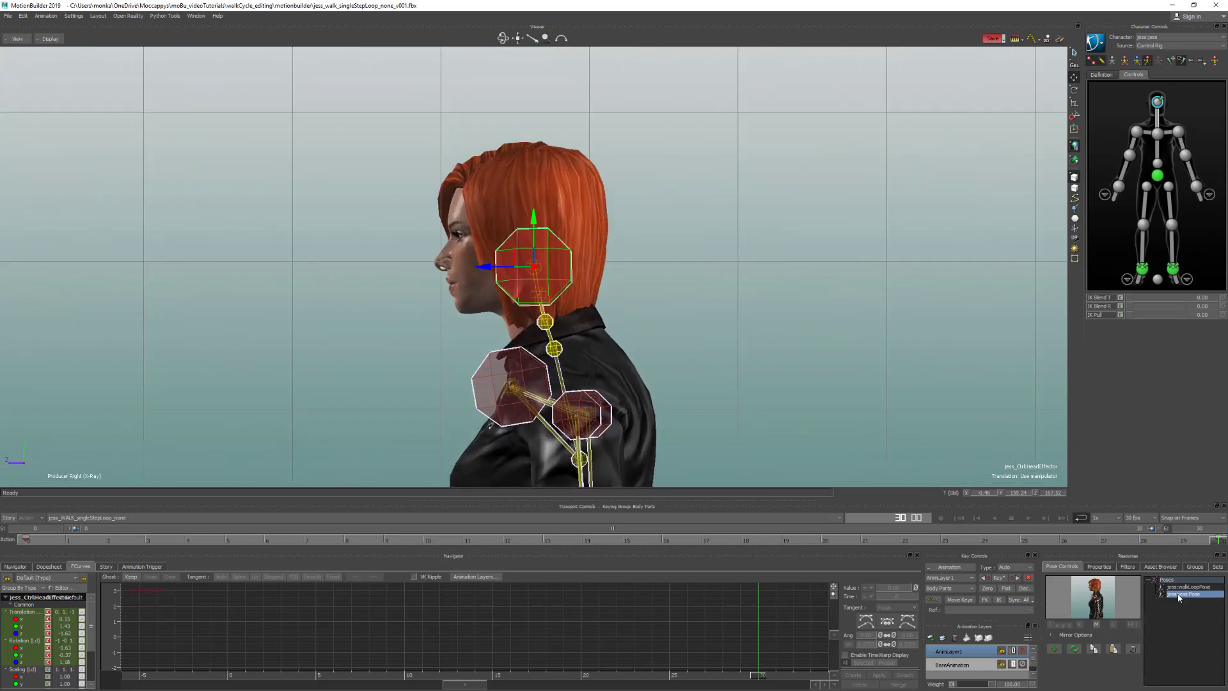
{"action": "double_click", "coordinate": [1179, 595]}
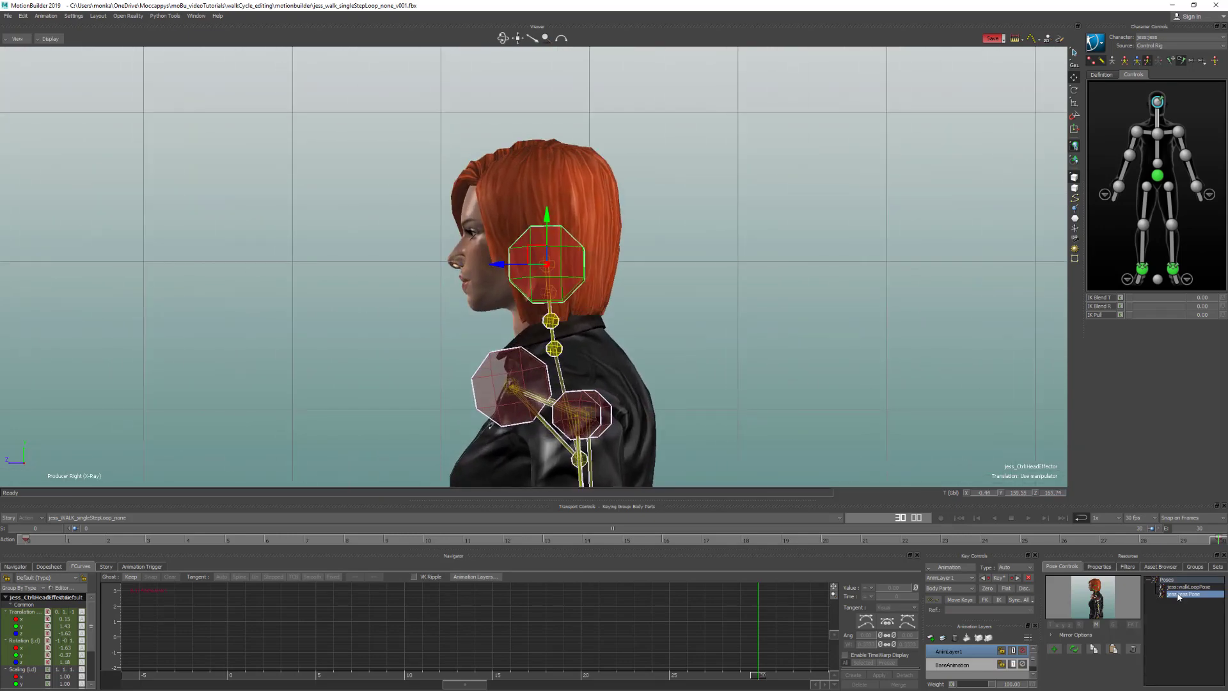
{"action": "left_click", "coordinate": [998, 577]}
Step: Deselect the rig, play the walk loop with the whole body in the side view, and return to the first frame
{"action": "left_click_drag", "start_coordinate": [709, 254], "coordinate": [698, 391], "text": "ctrl"}
{"action": "left_click_drag", "start_coordinate": [680, 309], "coordinate": [601, 206], "text": "shift"}
{"action": "scroll", "coordinate": [619, 249], "scroll_direction": "down", "scroll_amount": 3}
{"action": "left_click", "coordinate": [1029, 518]}
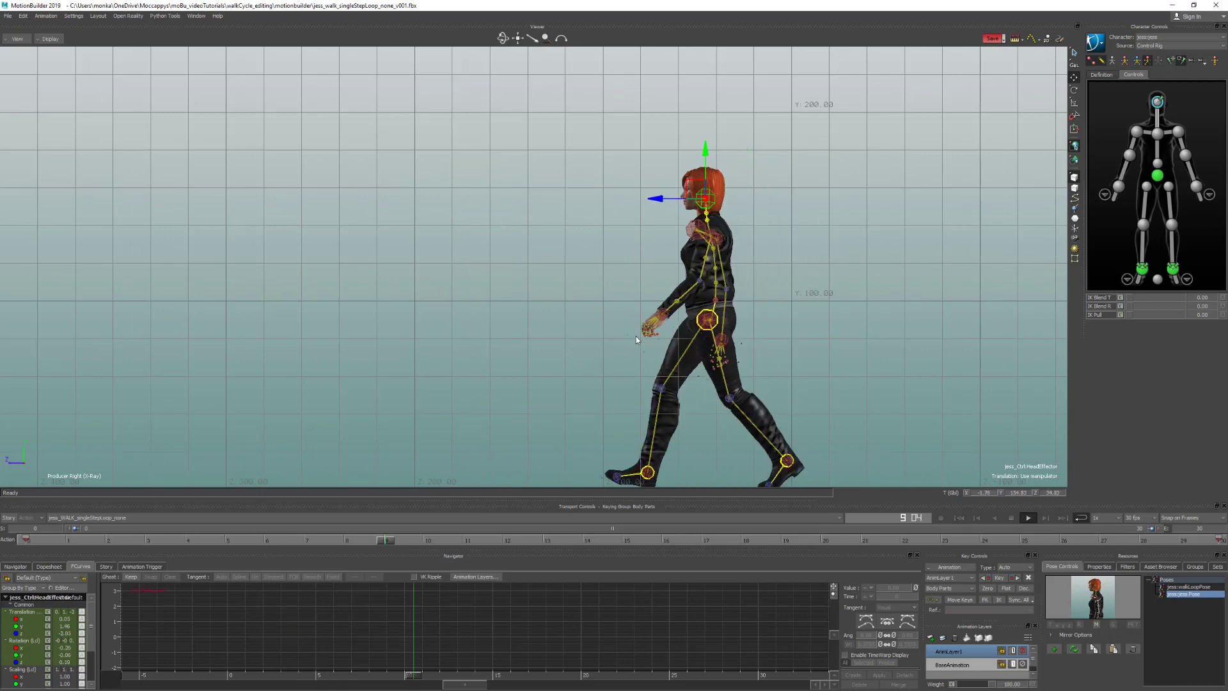
{"action": "left_click", "coordinate": [393, 175]}
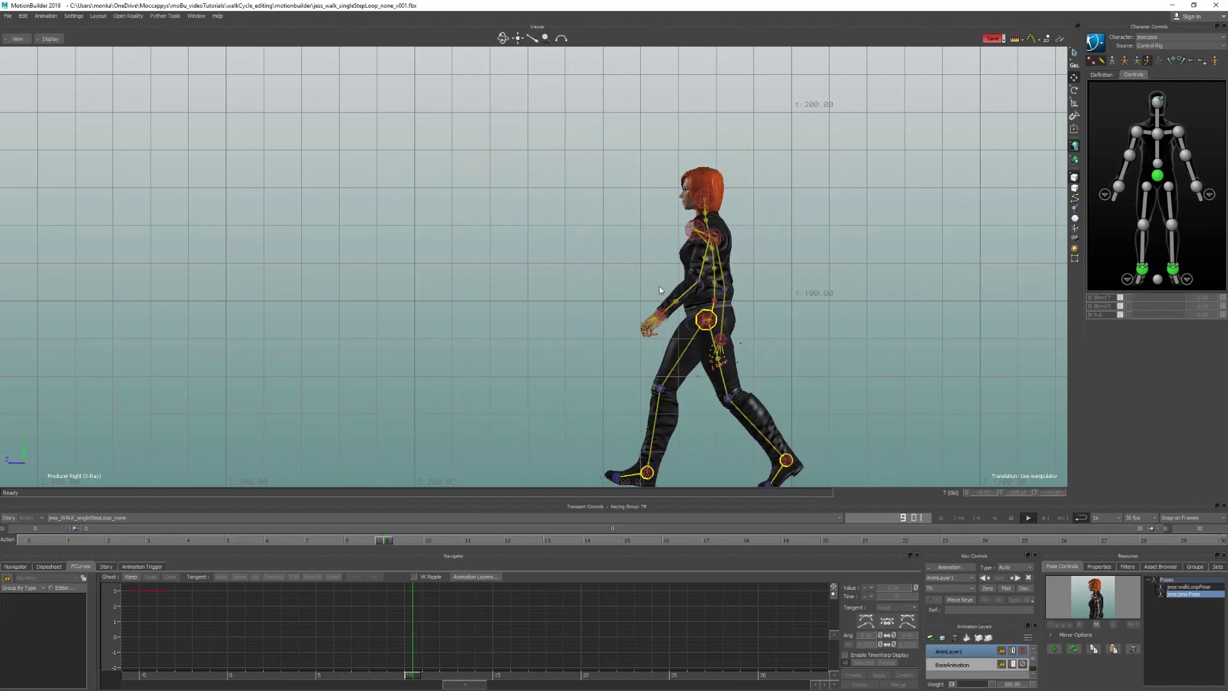
{"action": "left_click_drag", "start_coordinate": [743, 309], "coordinate": [750, 279], "text": "shift"}
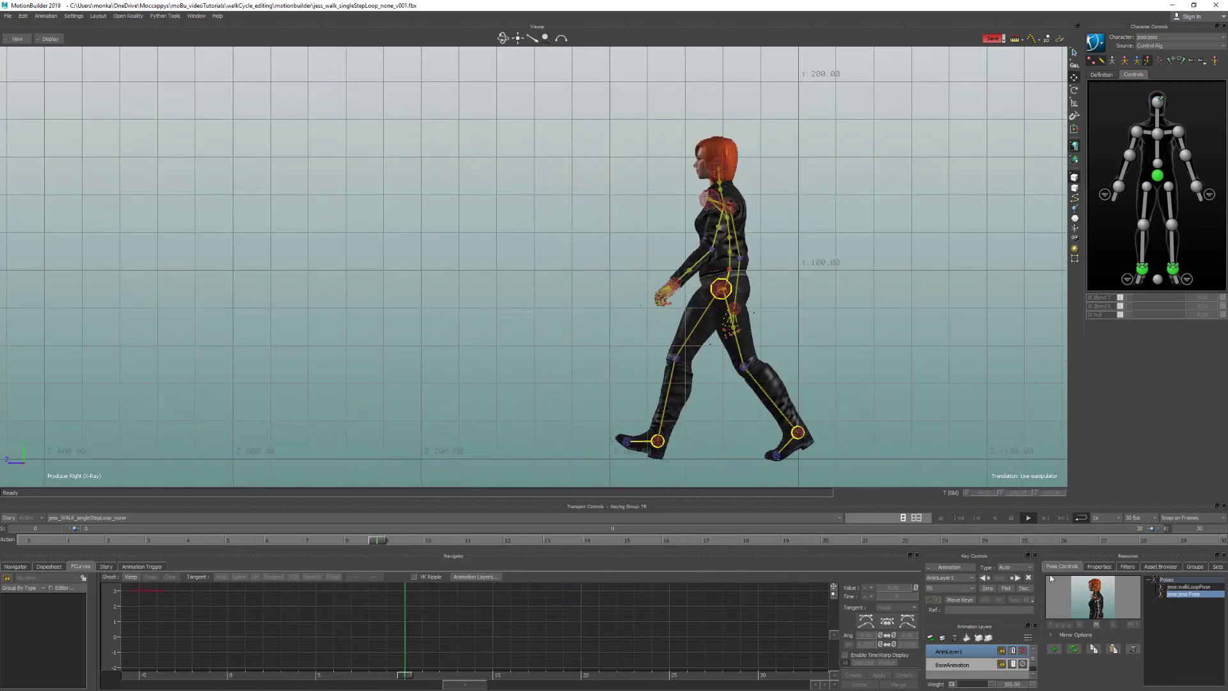
{"action": "left_click", "coordinate": [1011, 517]}
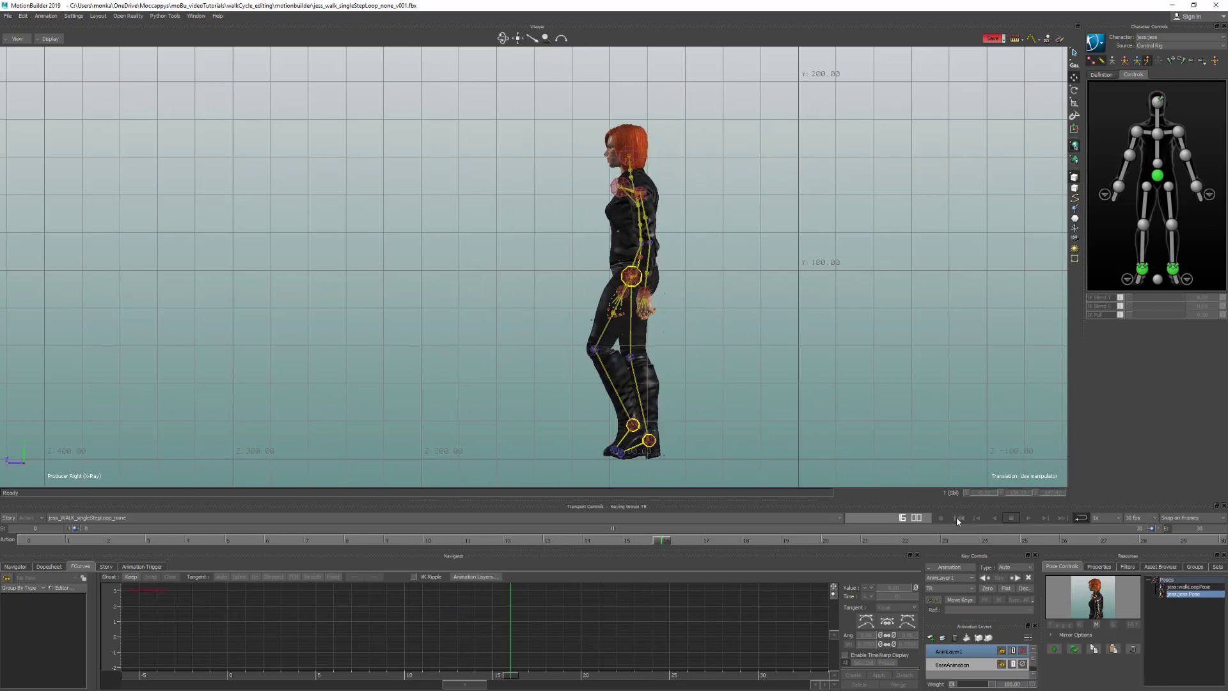
{"action": "left_click", "coordinate": [957, 517]}
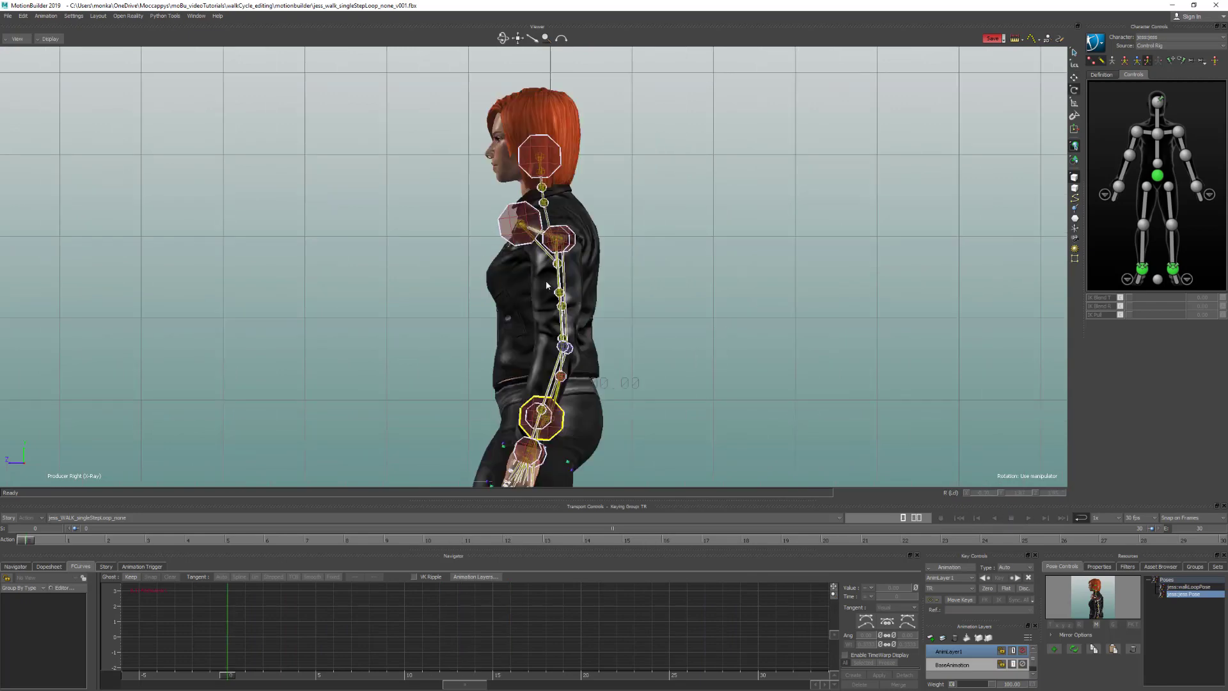
Step: Try to rotate the spine backwards in Body Part keying mode and undo the rotations
{"action": "left_click", "coordinate": [1157, 147]}
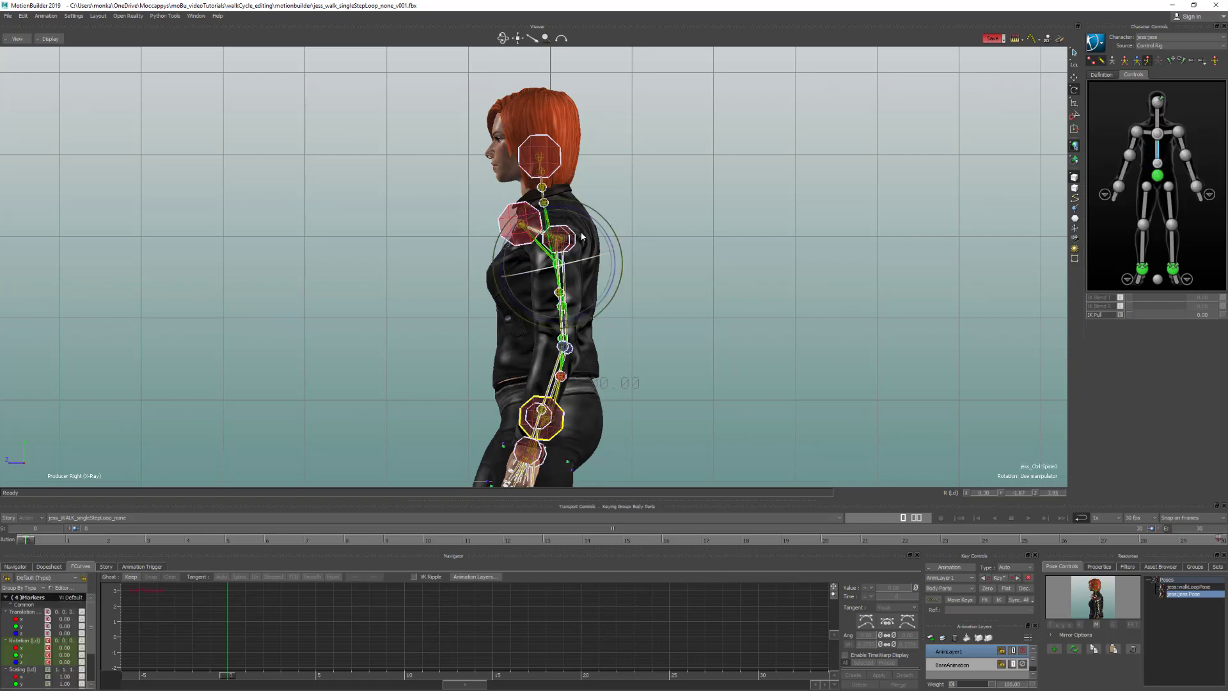
{"action": "left_click_drag", "start_coordinate": [607, 234], "coordinate": [627, 271]}
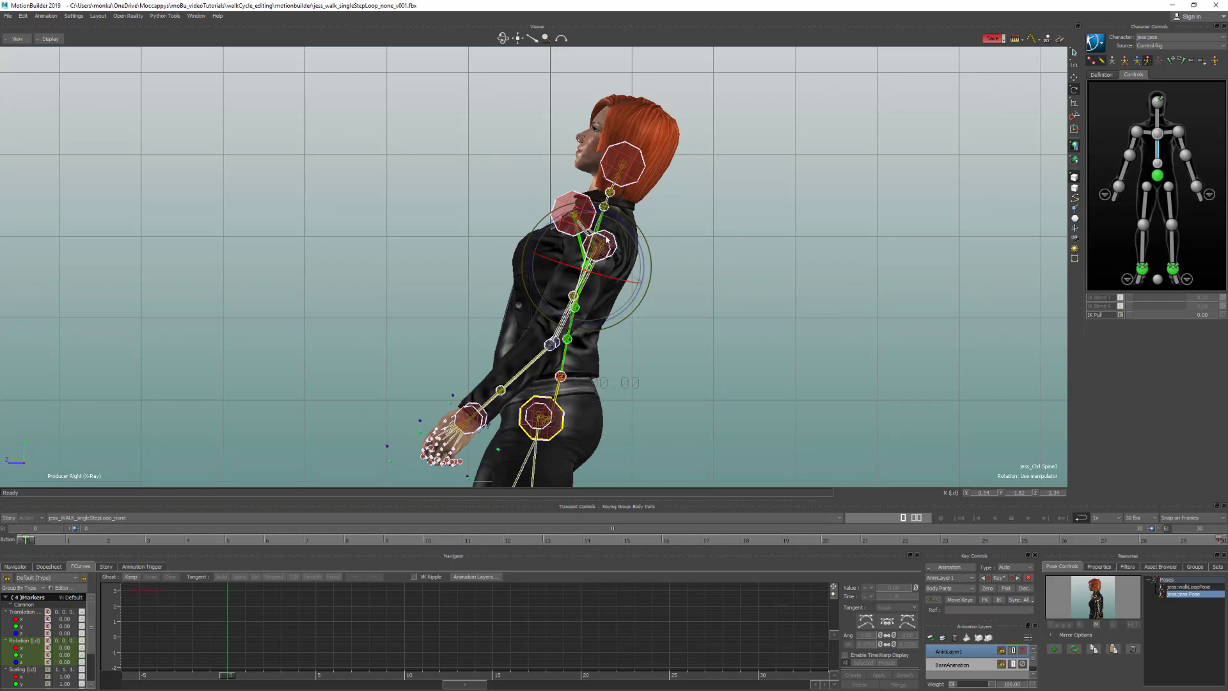
{"action": "left_click_drag", "start_coordinate": [633, 244], "coordinate": [632, 241]}
{"action": "key", "text": "ctrl+z"}
{"action": "key", "text": "ctrl+z"}
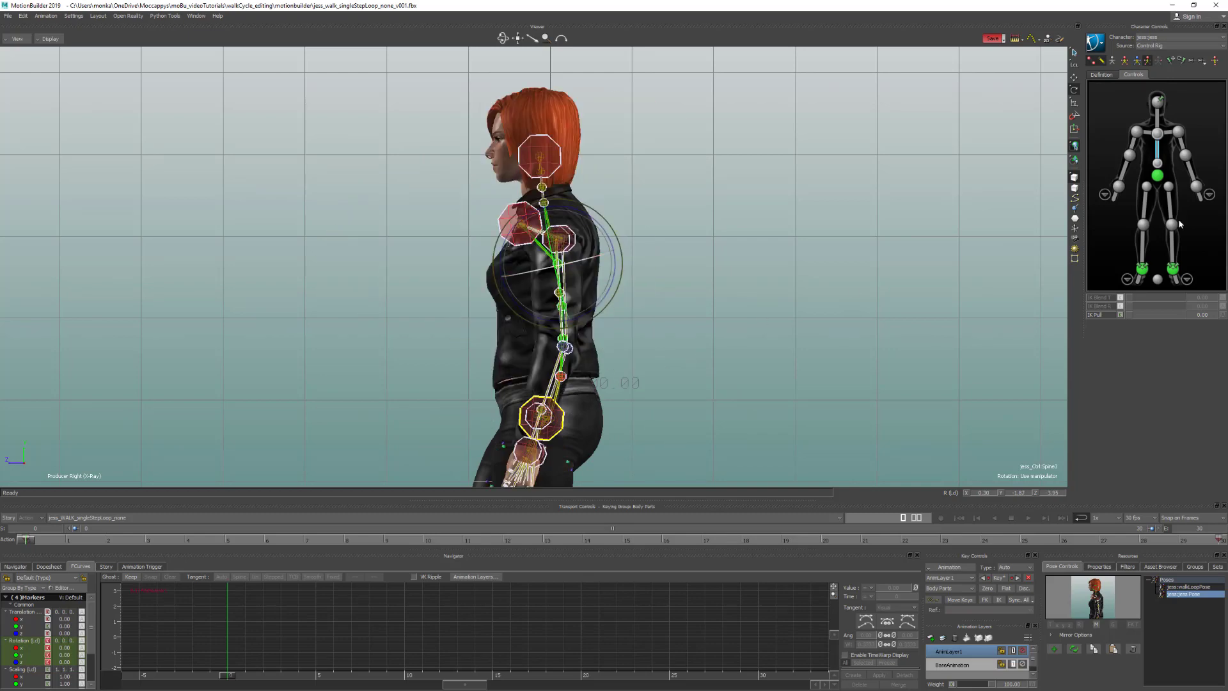
Step: Pin the Spine End effector's translation and rotation, and try rotating the spine slightly in Body Part keying mode
{"action": "left_click", "coordinate": [1158, 134]}
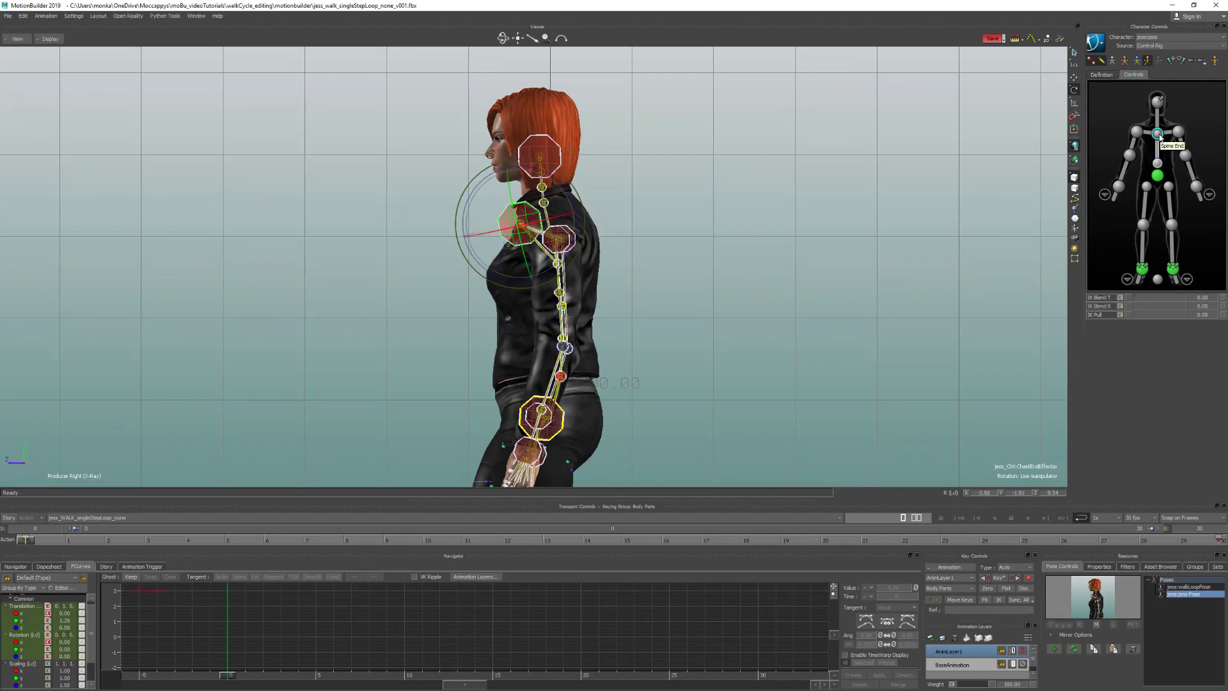
{"action": "left_click", "coordinate": [1172, 61]}
{"action": "left_click", "coordinate": [1181, 60]}
{"action": "left_click", "coordinate": [1159, 151]}
{"action": "mouse_move", "coordinate": [611, 239]}
{"action": "left_mouse_down"}
{"action": "mouse_move", "coordinate": [609, 253]}
{"action": "mouse_move", "coordinate": [604, 222]}
{"action": "mouse_move", "coordinate": [597, 249]}
{"action": "mouse_move", "coordinate": [614, 252]}
{"action": "left_mouse_up"}
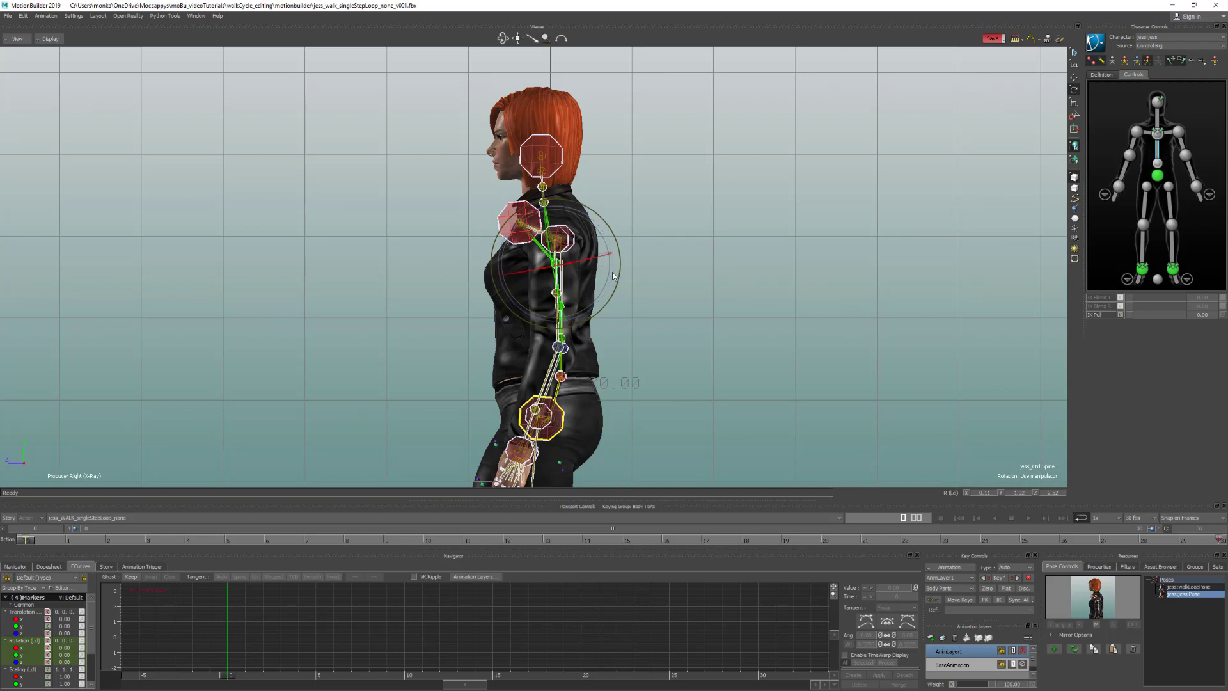
{"action": "left_click_drag", "start_coordinate": [612, 275], "coordinate": [711, 255]}
Step: Set the keying mode to Full Body, try rotating the spine, and discard the unkeyed pose by scrubbing at frame 0
{"action": "left_click", "coordinate": [1123, 62]}
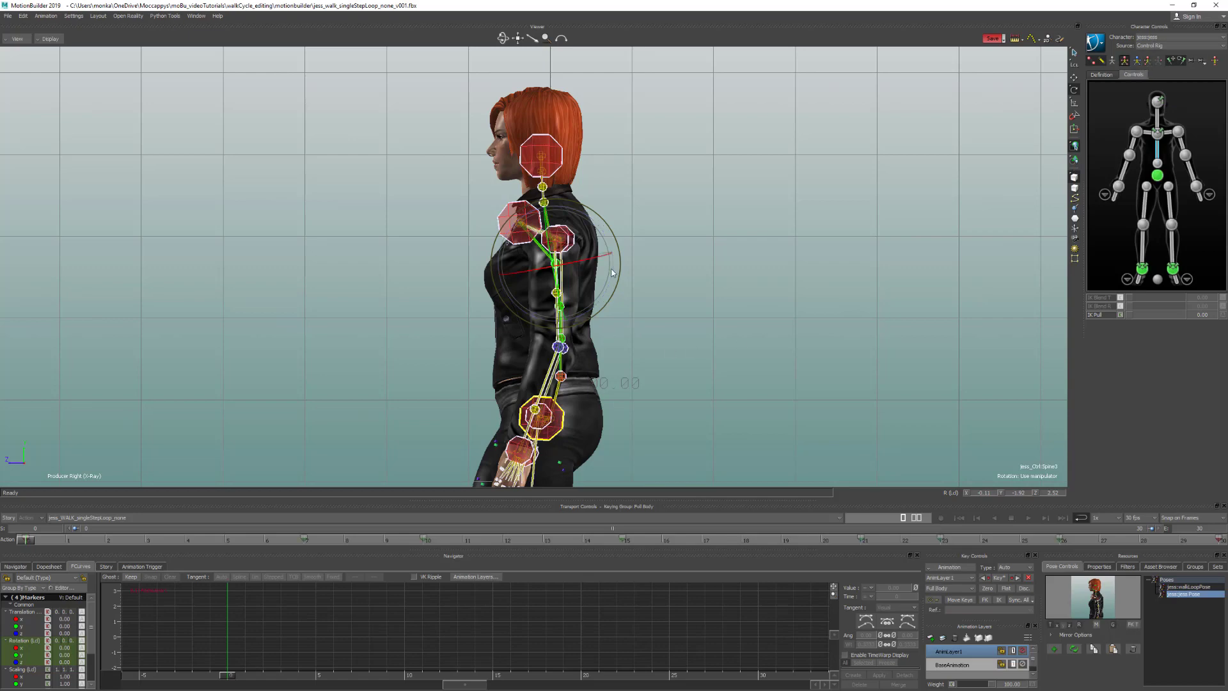
{"action": "left_click_drag", "start_coordinate": [614, 272], "coordinate": [600, 239]}
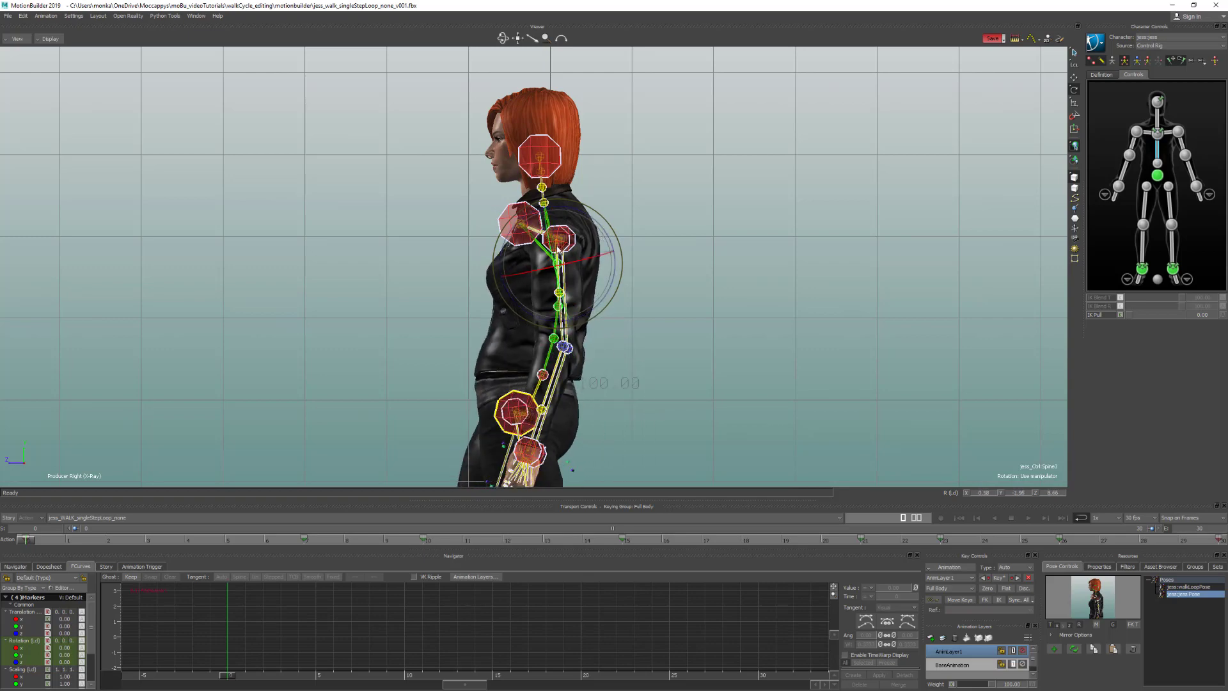
{"action": "left_click", "coordinate": [1159, 135]}
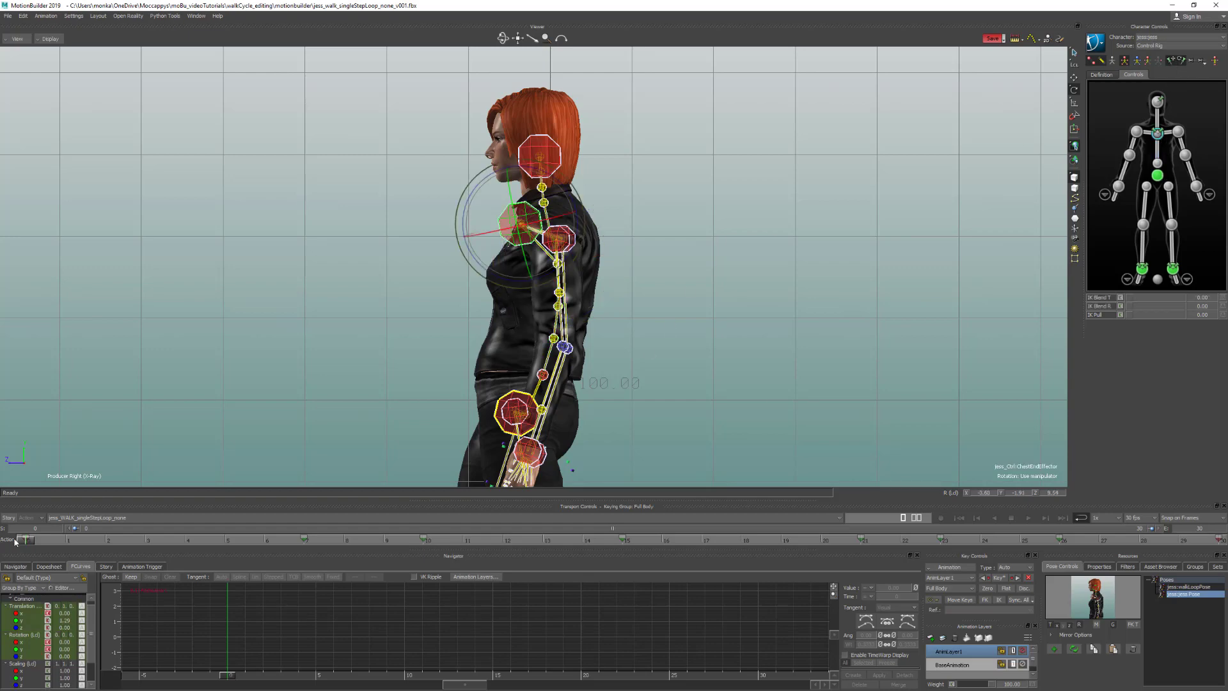
{"action": "left_click_drag", "start_coordinate": [28, 540], "coordinate": [2, 543]}
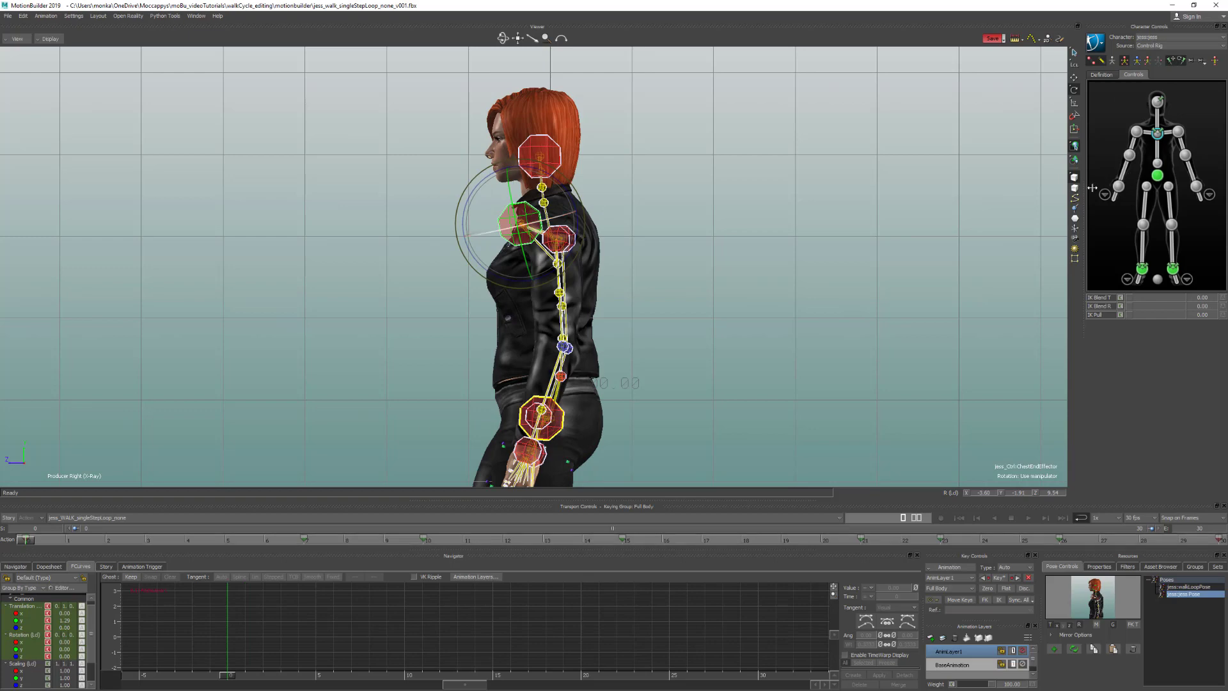
Step: Change the Spine End effector's rotation pinning and pin the hips effector's translation
{"action": "left_click", "coordinate": [1183, 62]}
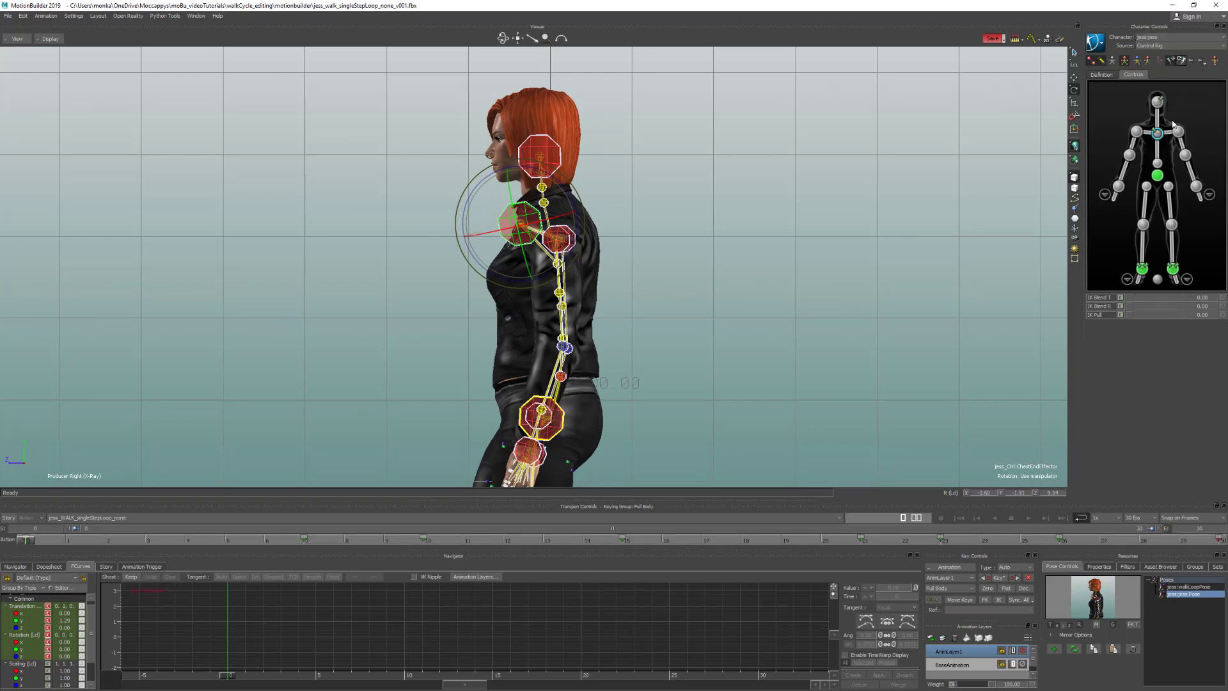
{"action": "left_click", "coordinate": [1158, 176]}
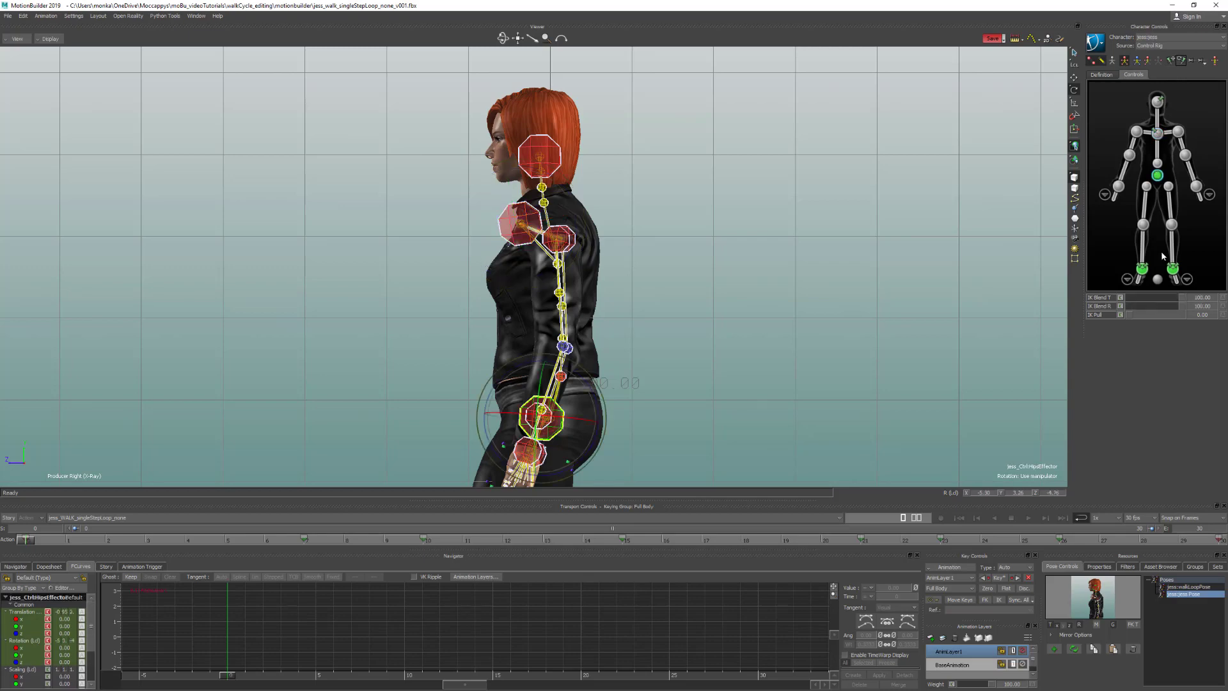
{"action": "left_click", "coordinate": [1171, 60]}
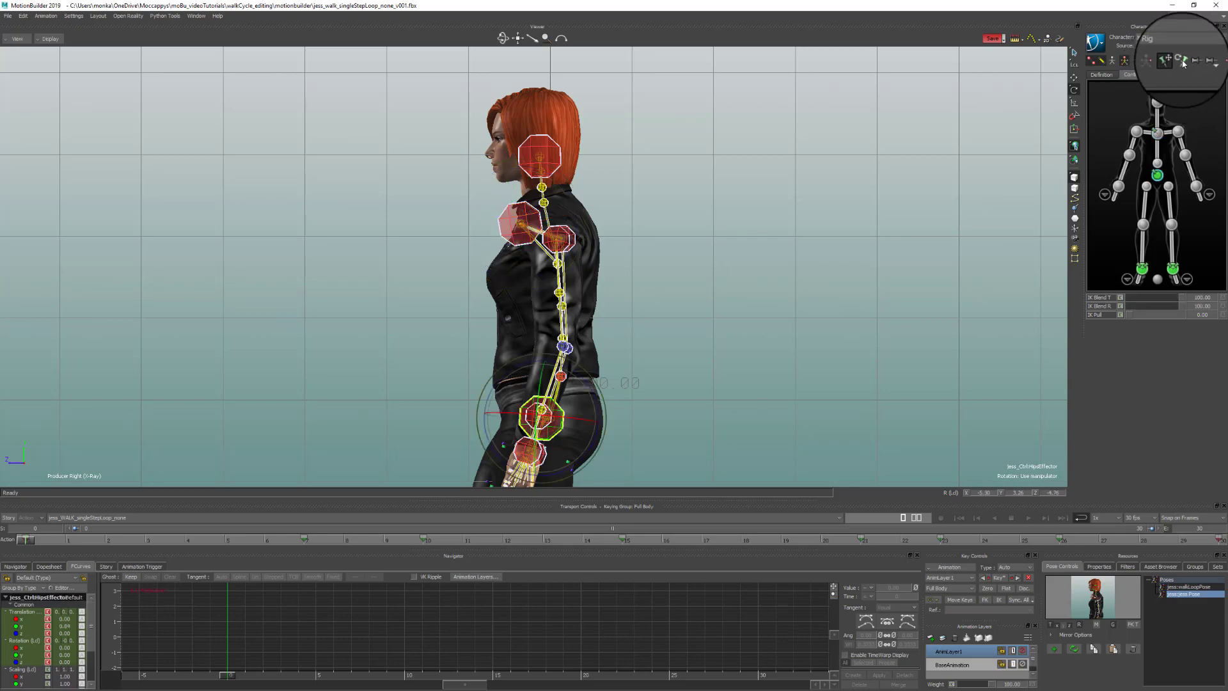
Step: Try rotating the spine in Full Body mode with the hips' translation pinned, and undo the rotation
{"action": "left_click", "coordinate": [1158, 151]}
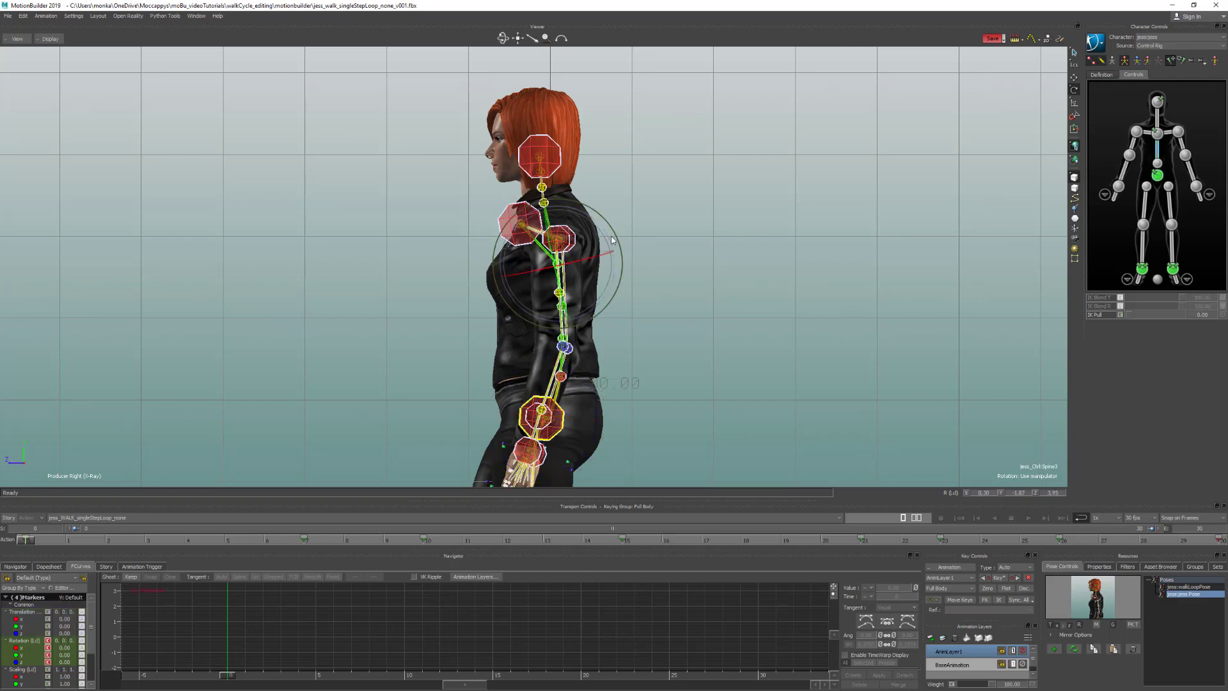
{"action": "left_click_drag", "start_coordinate": [612, 239], "coordinate": [611, 251]}
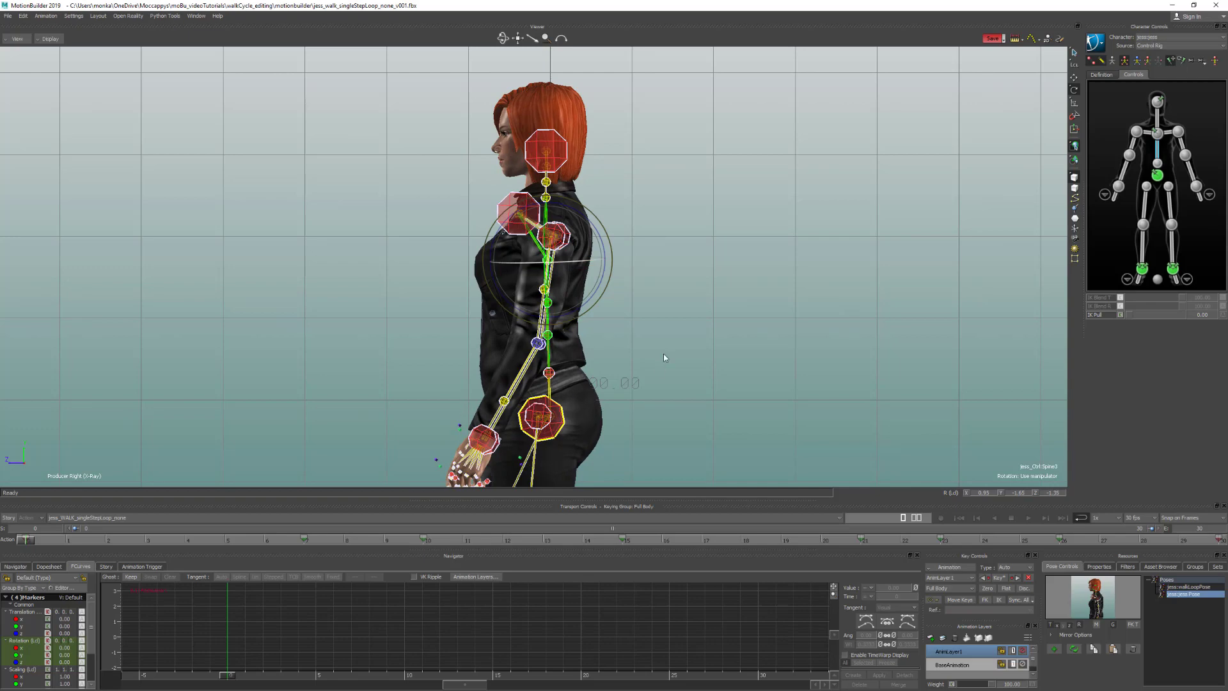
{"action": "key", "text": "ctrl+z"}
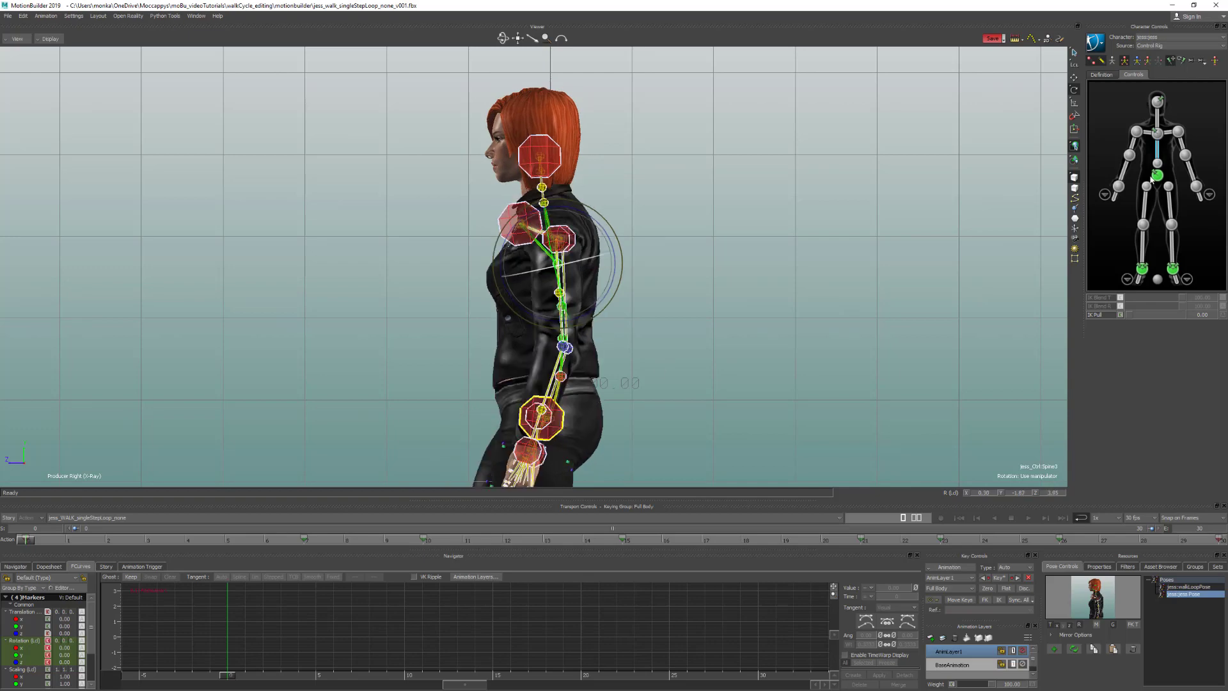
Step: Pin the rotation of both shoulder effectors and rotate the spine slightly at frame 0 in Full Body mode
{"action": "left_click", "coordinate": [1136, 132]}
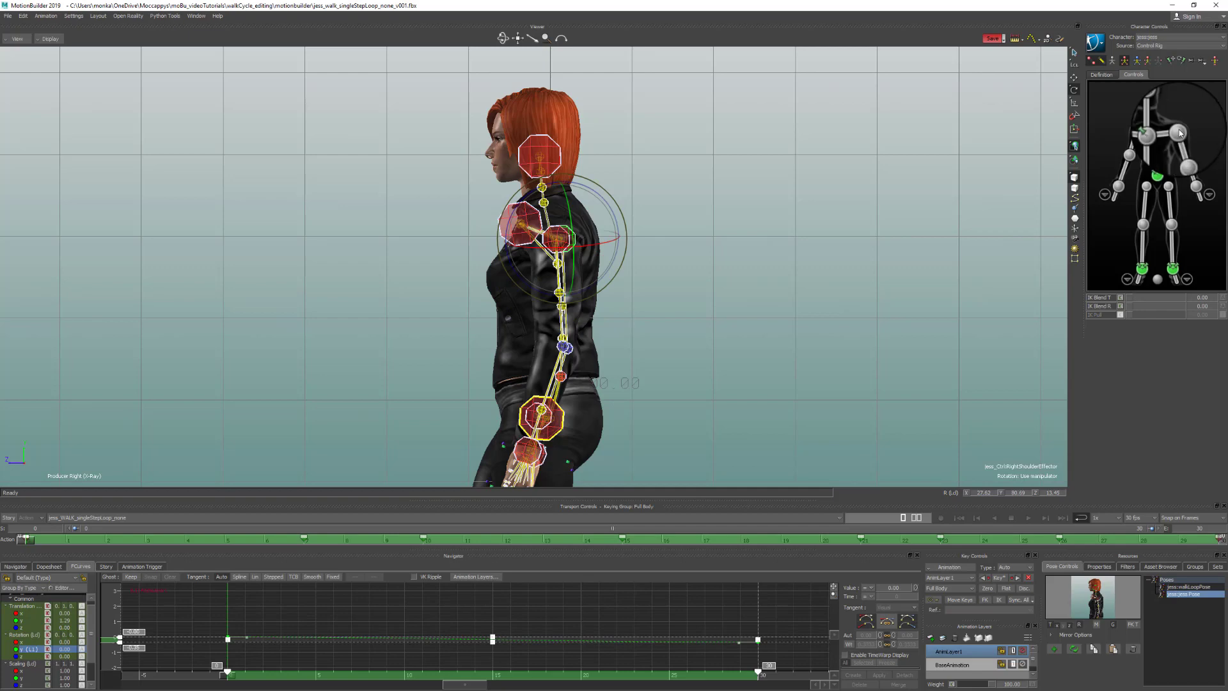
{"action": "left_click", "coordinate": [1179, 132], "text": "shift"}
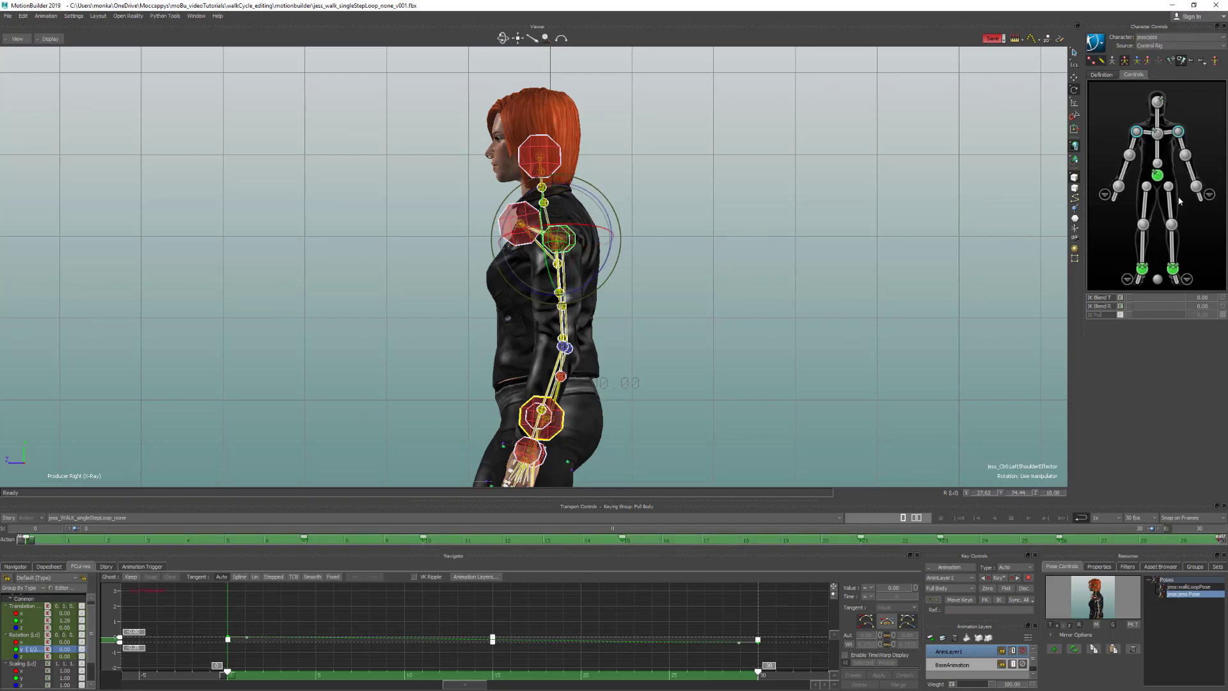
{"action": "left_click", "coordinate": [1158, 150]}
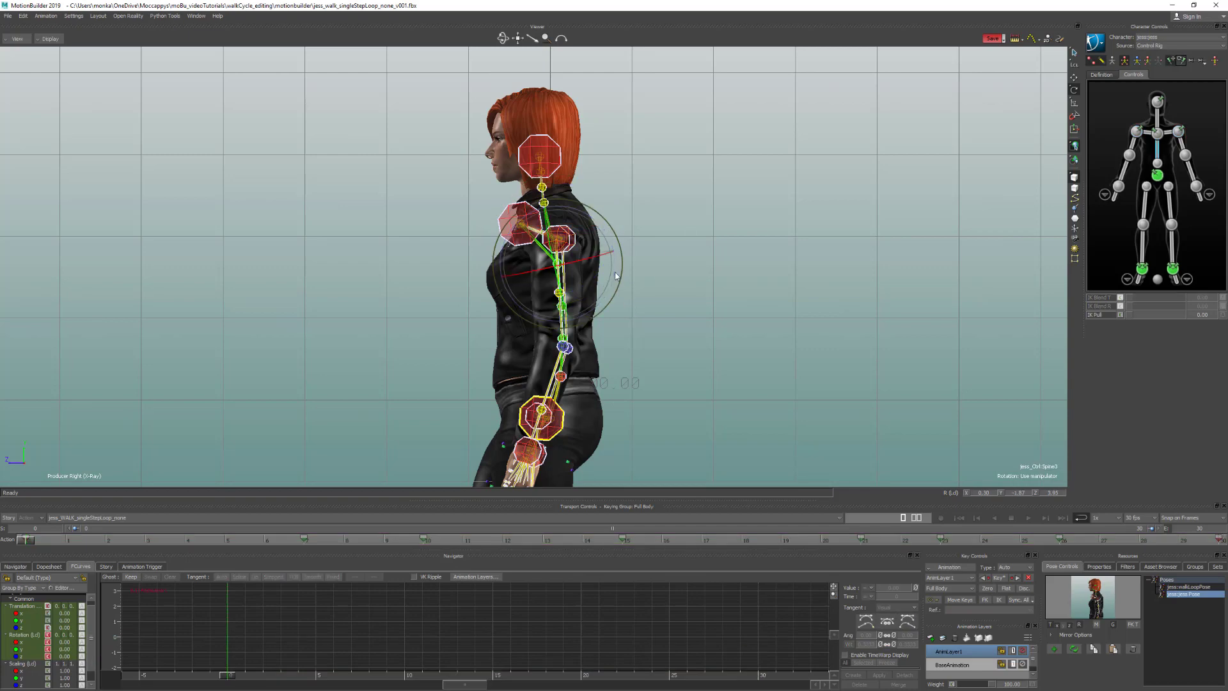
{"action": "mouse_move", "coordinate": [30, 542]}
{"action": "left_mouse_down"}
{"action": "mouse_move", "coordinate": [82, 543]}
{"action": "mouse_move", "coordinate": [23, 539]}
{"action": "left_mouse_up"}
{"action": "left_click_drag", "start_coordinate": [615, 264], "coordinate": [616, 266]}
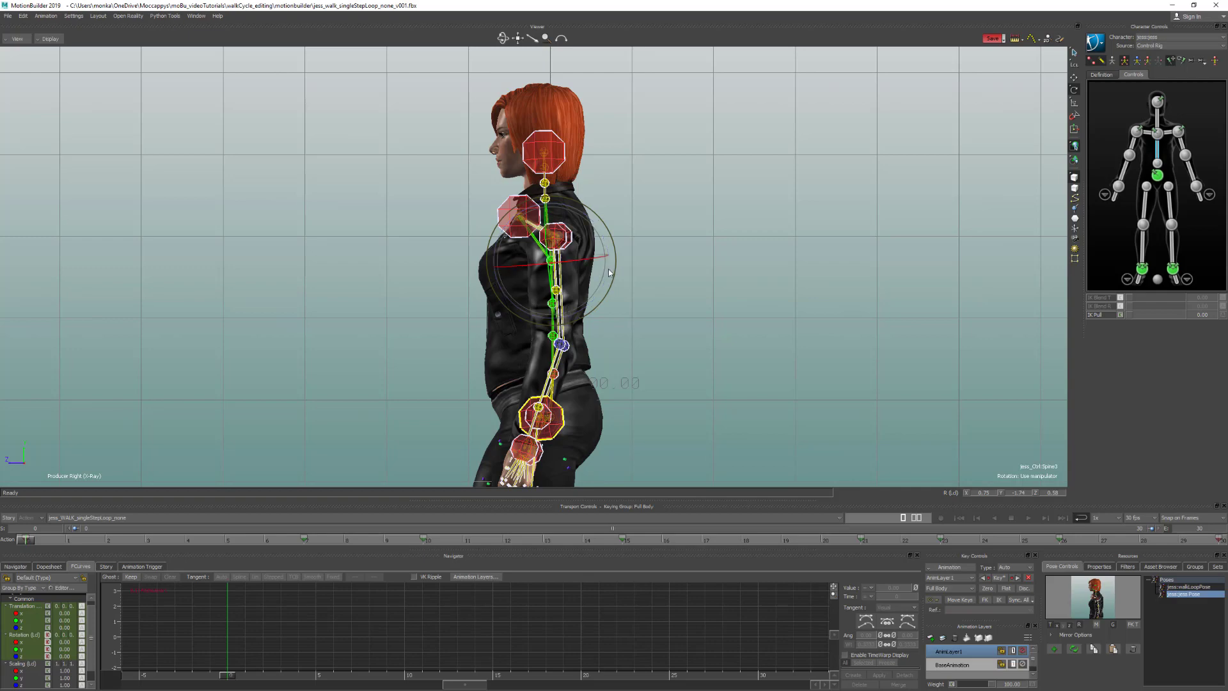
{"action": "left_click_drag", "start_coordinate": [609, 270], "coordinate": [611, 246]}
Step: Key the adjusted upper body at frame 0 and update the stored jess Pose with it
{"action": "left_click", "coordinate": [998, 578]}
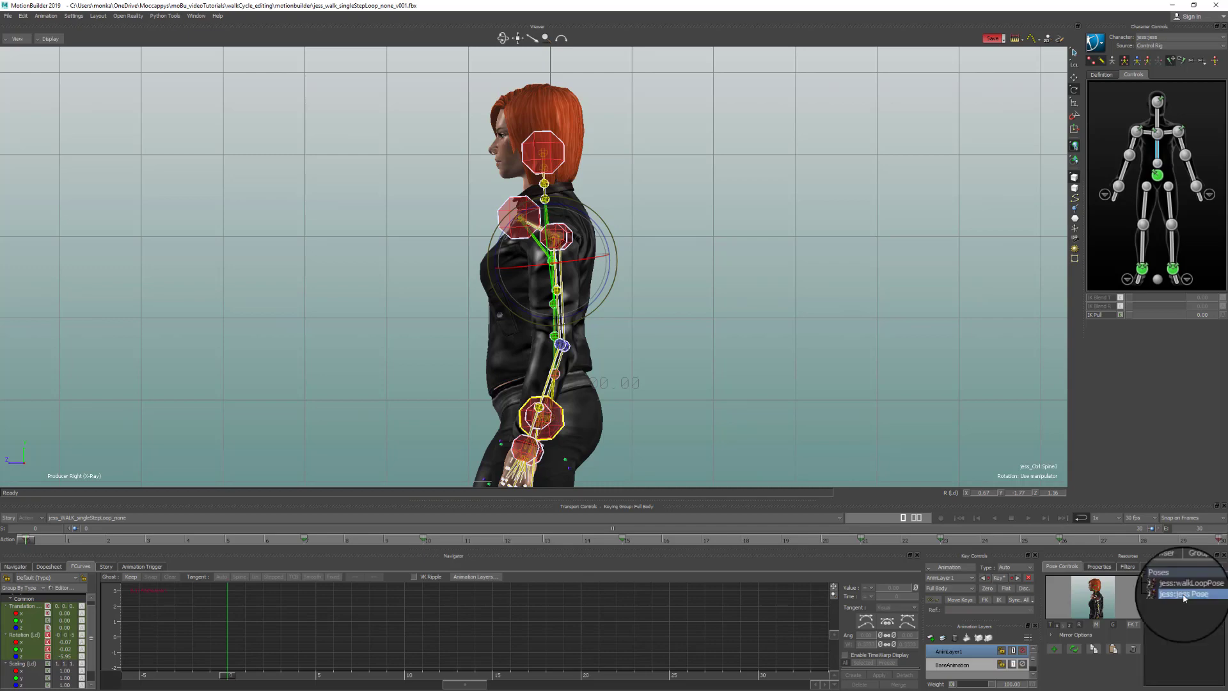
{"action": "left_click", "coordinate": [1073, 648]}
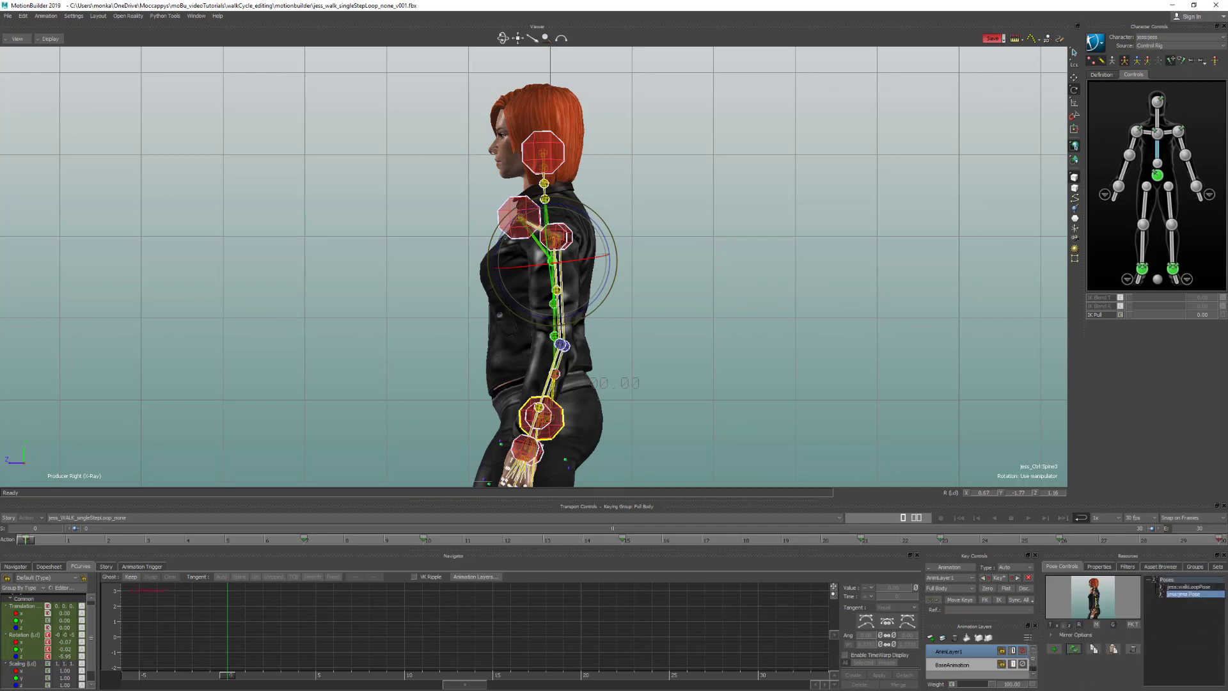
Step: Apply the stored jess Pose to the character at the loop's last frame, using the hips effector as reference, and key it in Full Body mode
{"action": "left_click", "coordinate": [1063, 518]}
{"action": "left_click_drag", "start_coordinate": [648, 262], "coordinate": [536, 324], "text": "ctrl"}
{"action": "scroll", "coordinate": [579, 336], "scroll_direction": "up", "scroll_amount": 2}
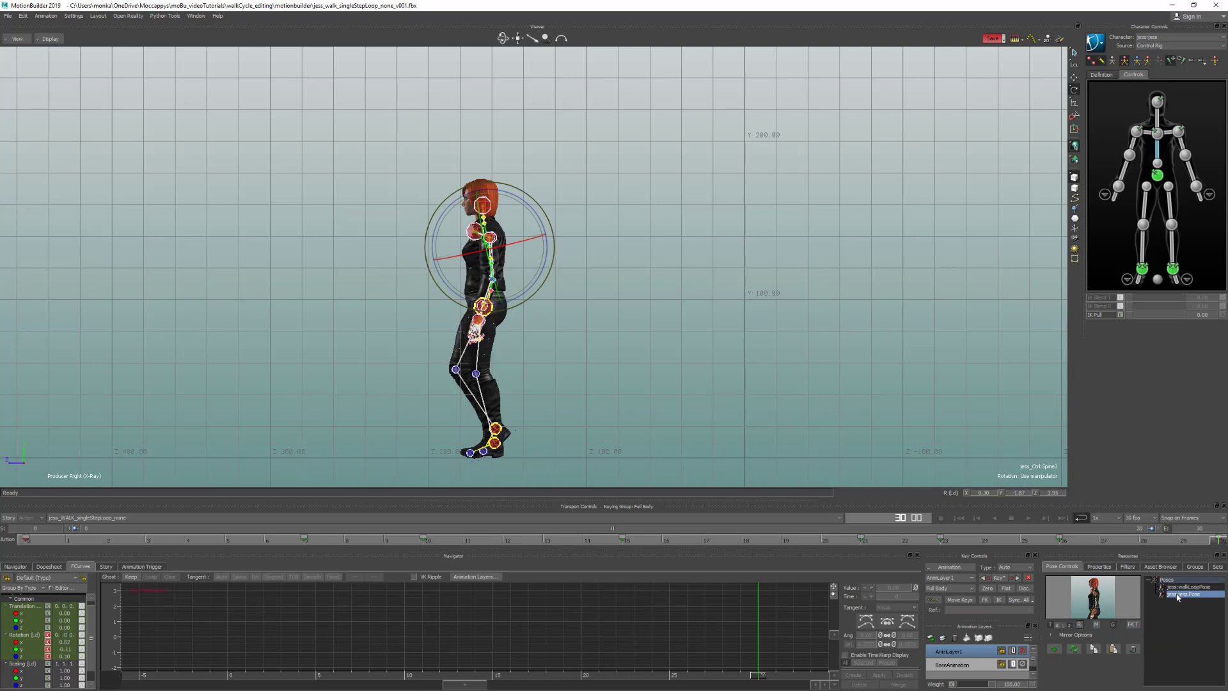
{"action": "left_click", "coordinate": [1158, 176]}
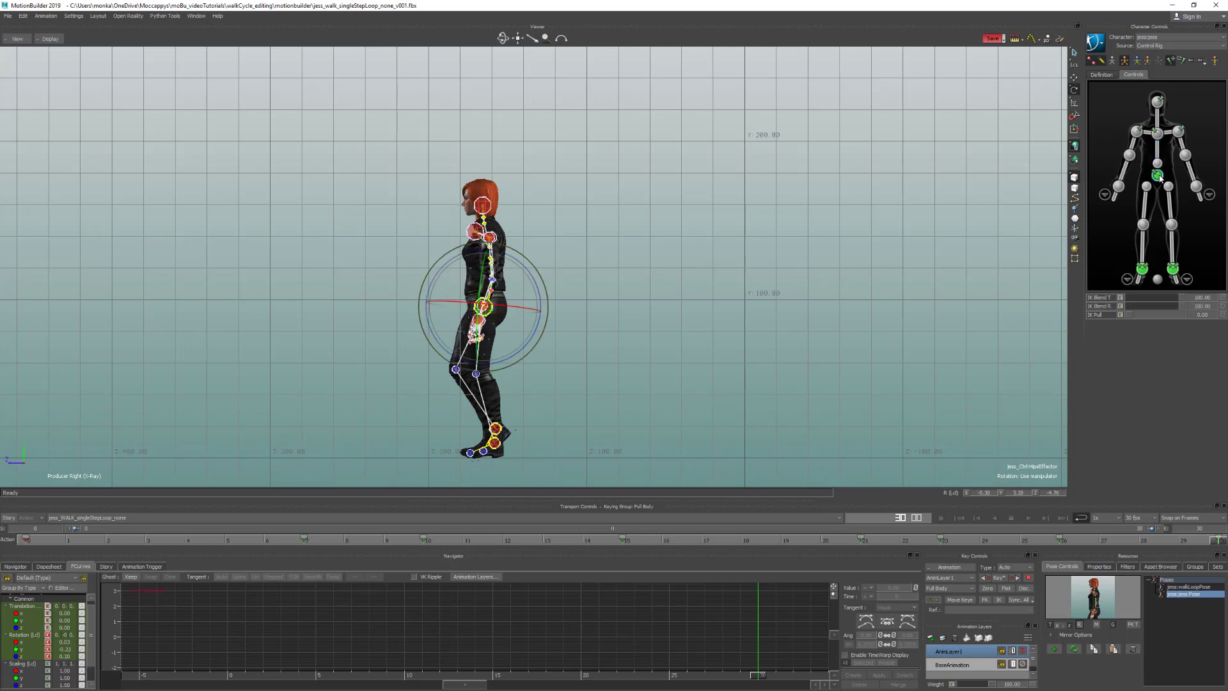
{"action": "double_click", "coordinate": [1185, 596]}
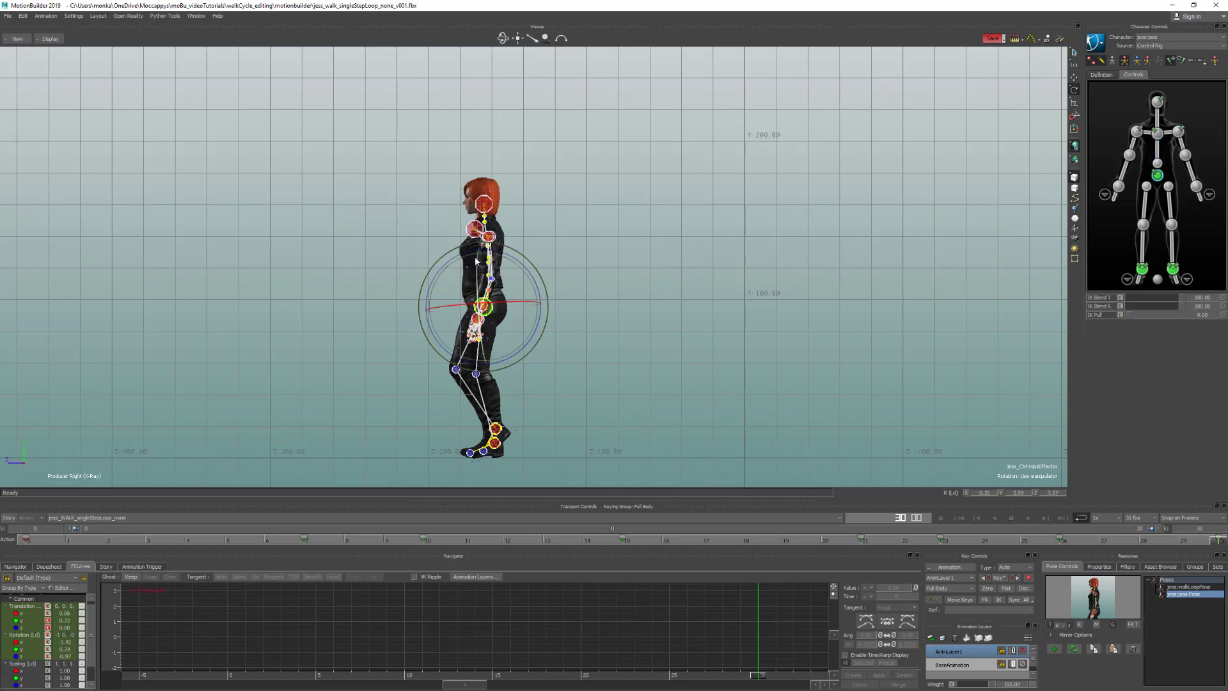
{"action": "left_click", "coordinate": [1000, 577]}
Step: Display only the models without the rig and play the walk loop at 0.50x speed
{"action": "key", "text": "ctrl+a"}
{"action": "key", "text": "ctrl+a"}
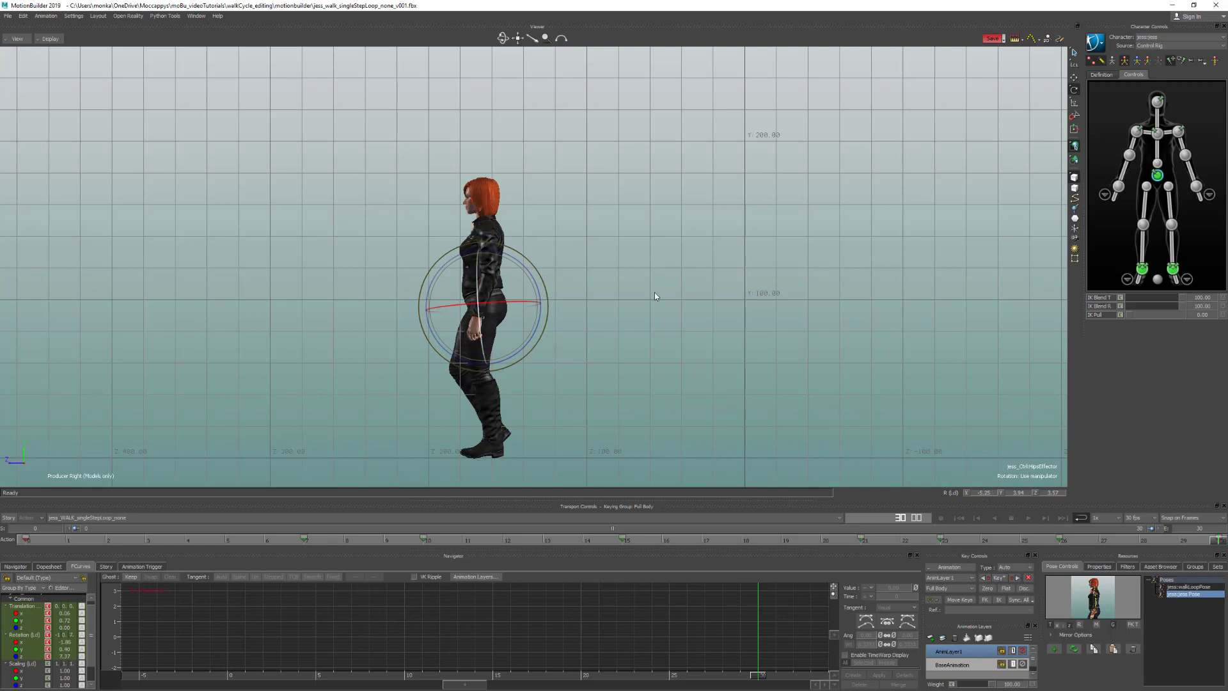
{"action": "left_click", "coordinate": [1106, 518]}
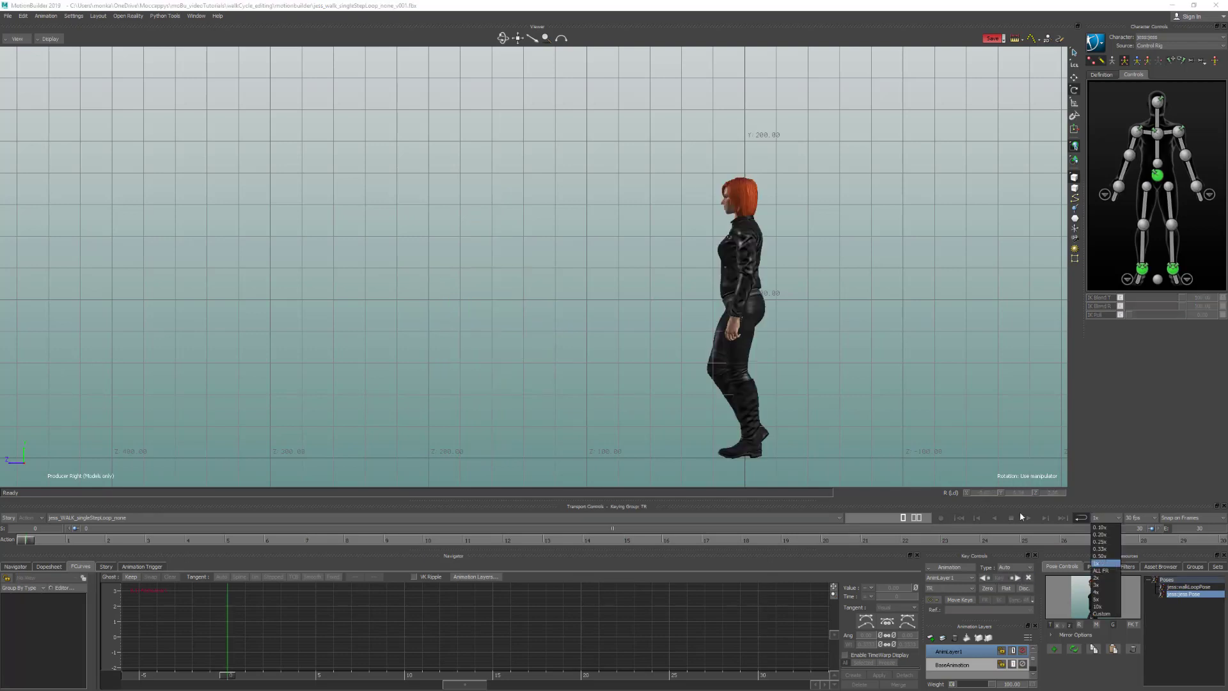
{"action": "left_click", "coordinate": [1099, 556]}
{"action": "left_click", "coordinate": [1027, 517]}
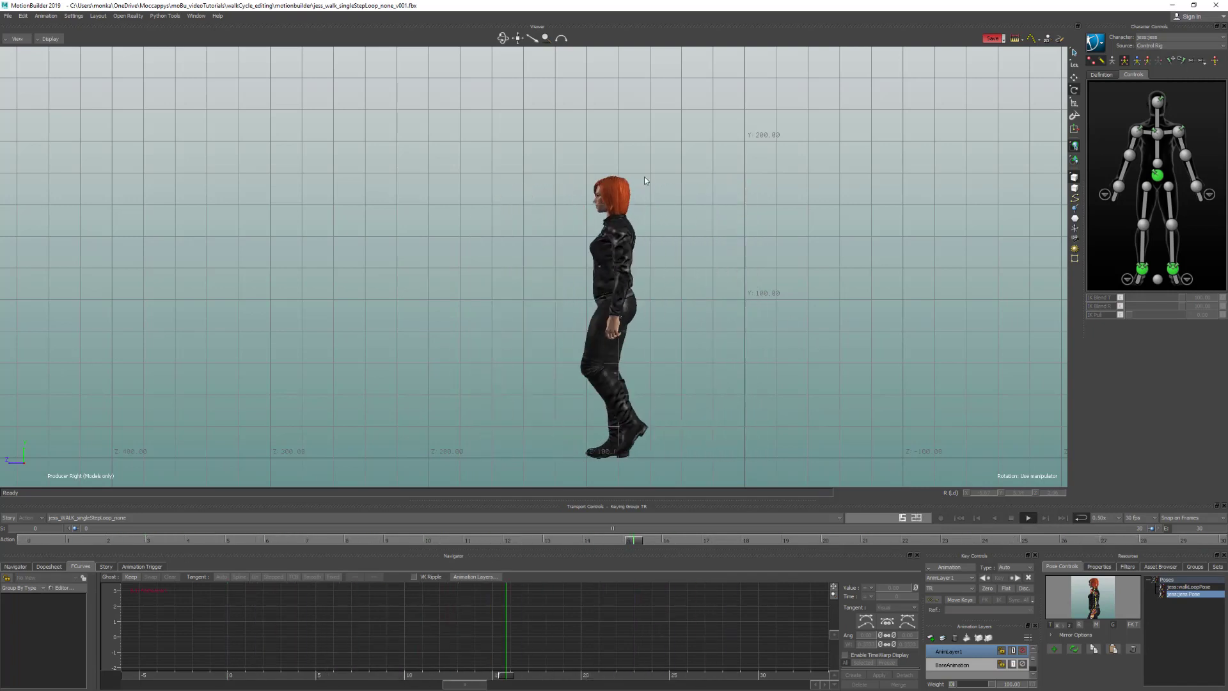
Step: Mute and unmute AnimLayer1 during playback to compare the edited walk with the original, and watch the loop from the front
{"action": "left_click", "coordinate": [1023, 651]}
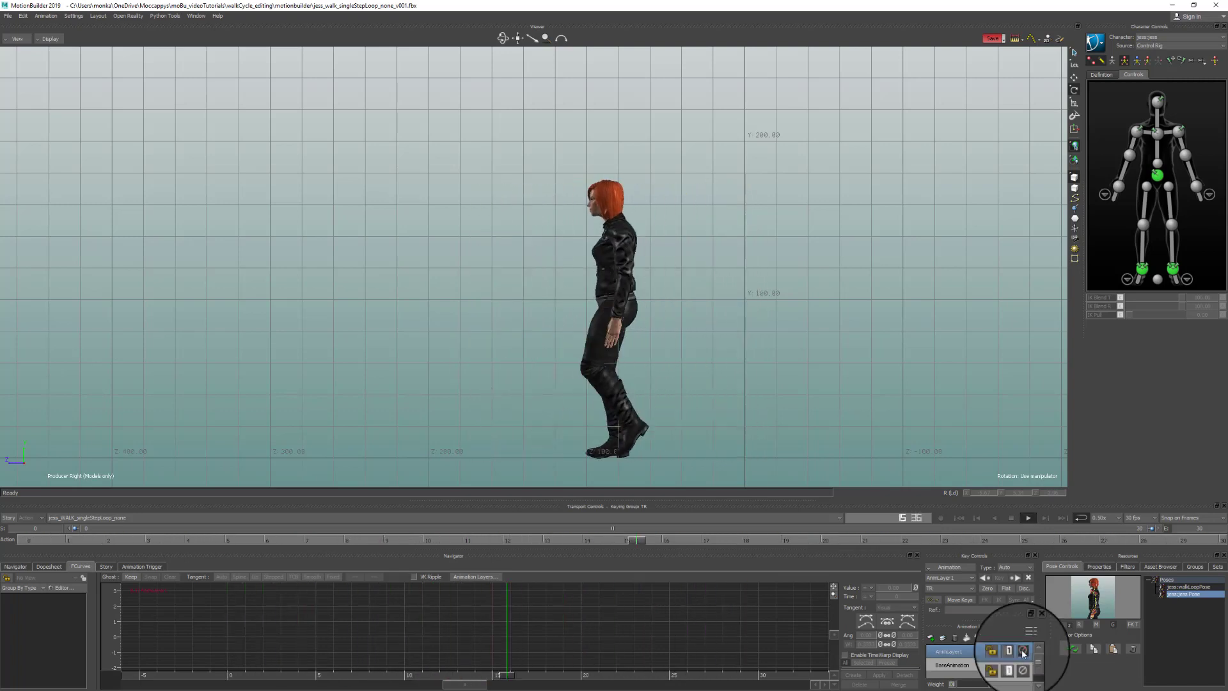
{"action": "left_click", "coordinate": [1022, 651]}
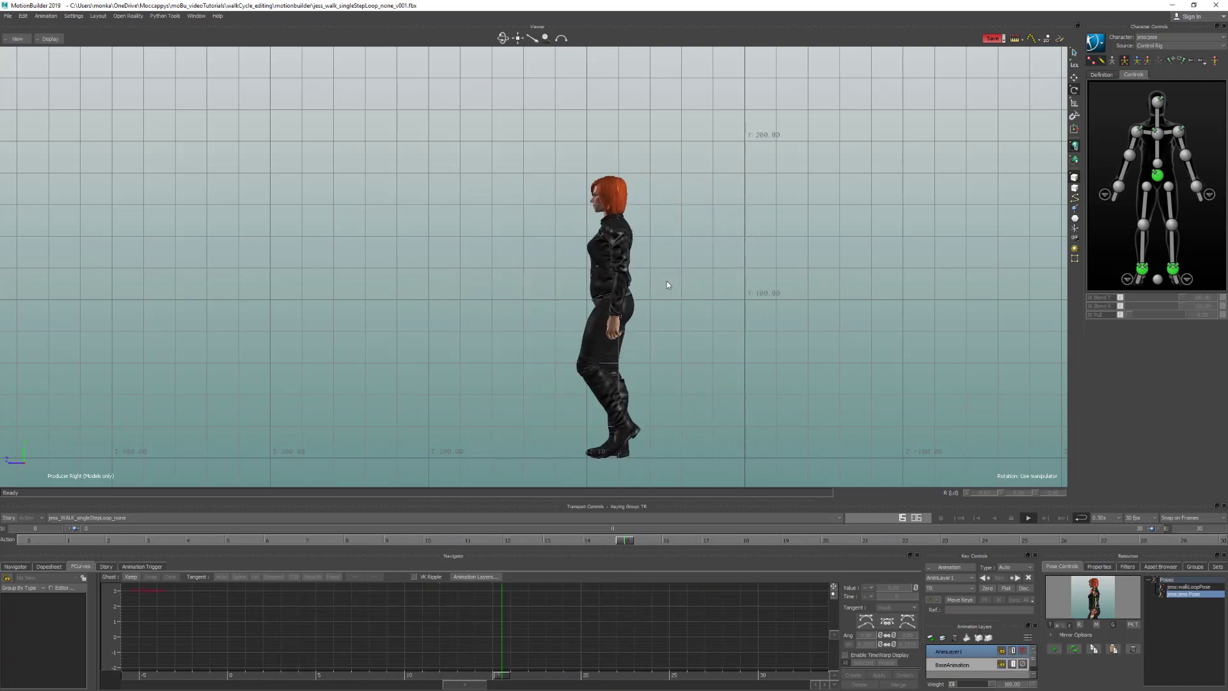
{"action": "key", "text": "ctrl+f"}
{"action": "left_click_drag", "start_coordinate": [732, 181], "coordinate": [717, 253], "text": "ctrl"}
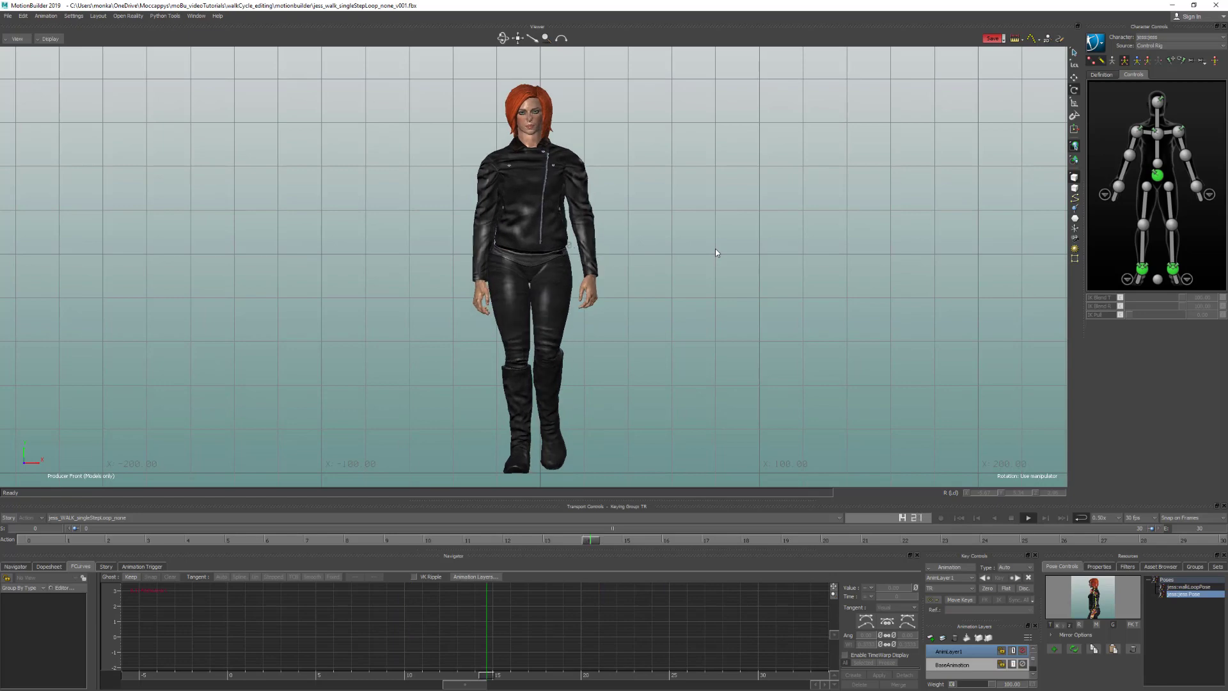